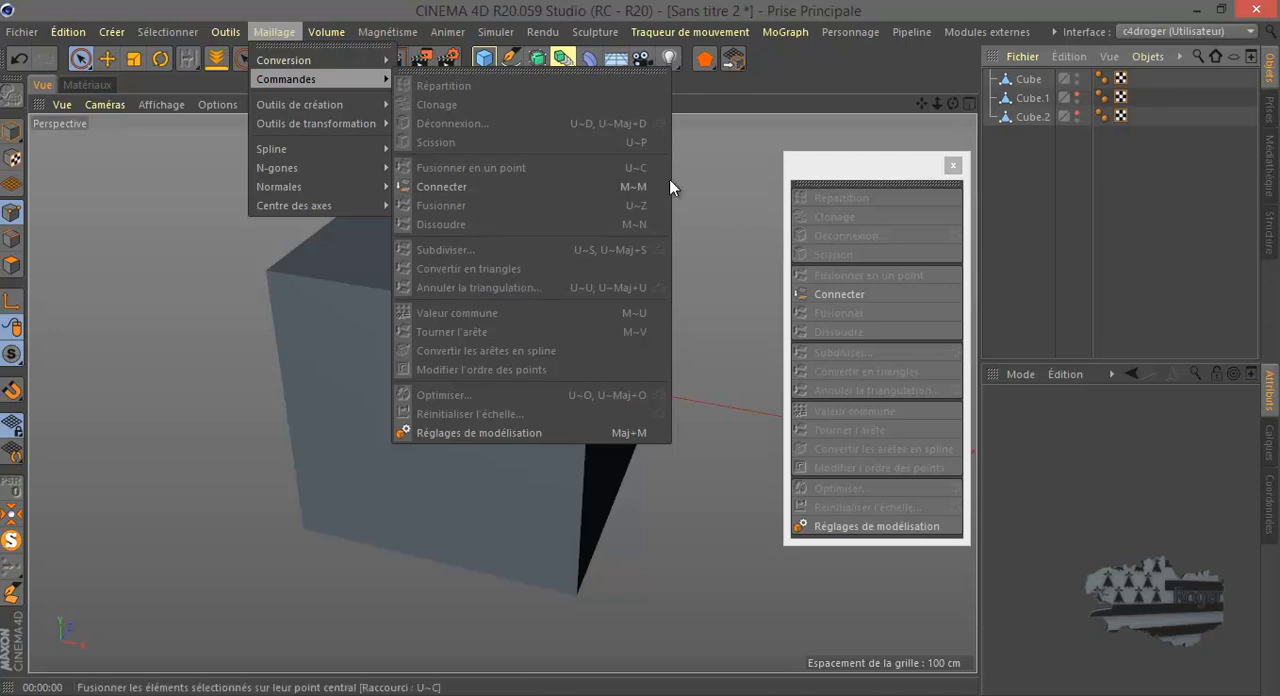
click(920, 168)
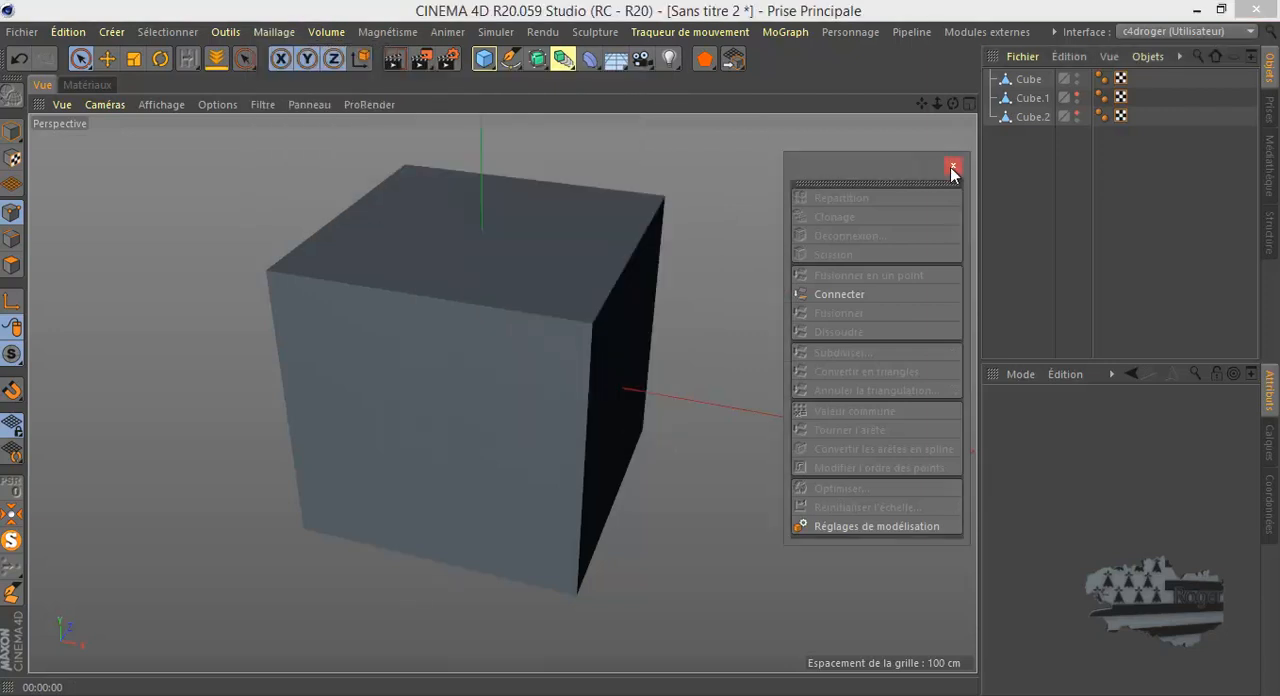
click(888, 6)
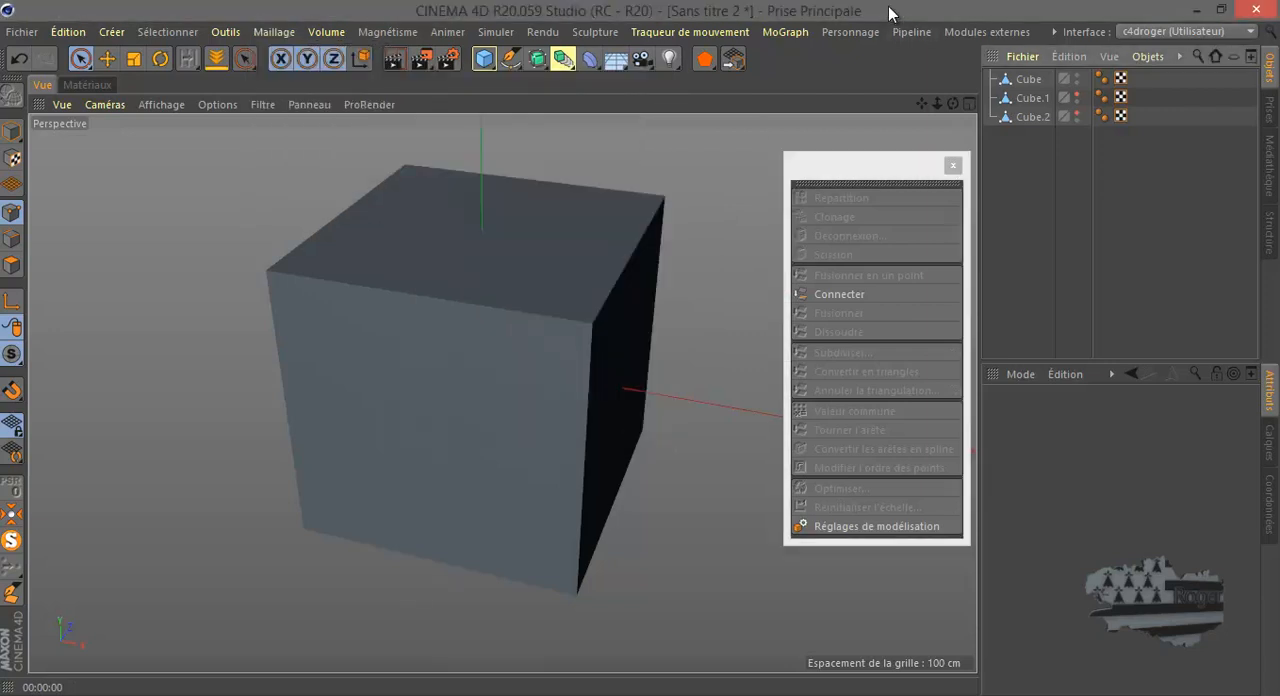
click(886, 162)
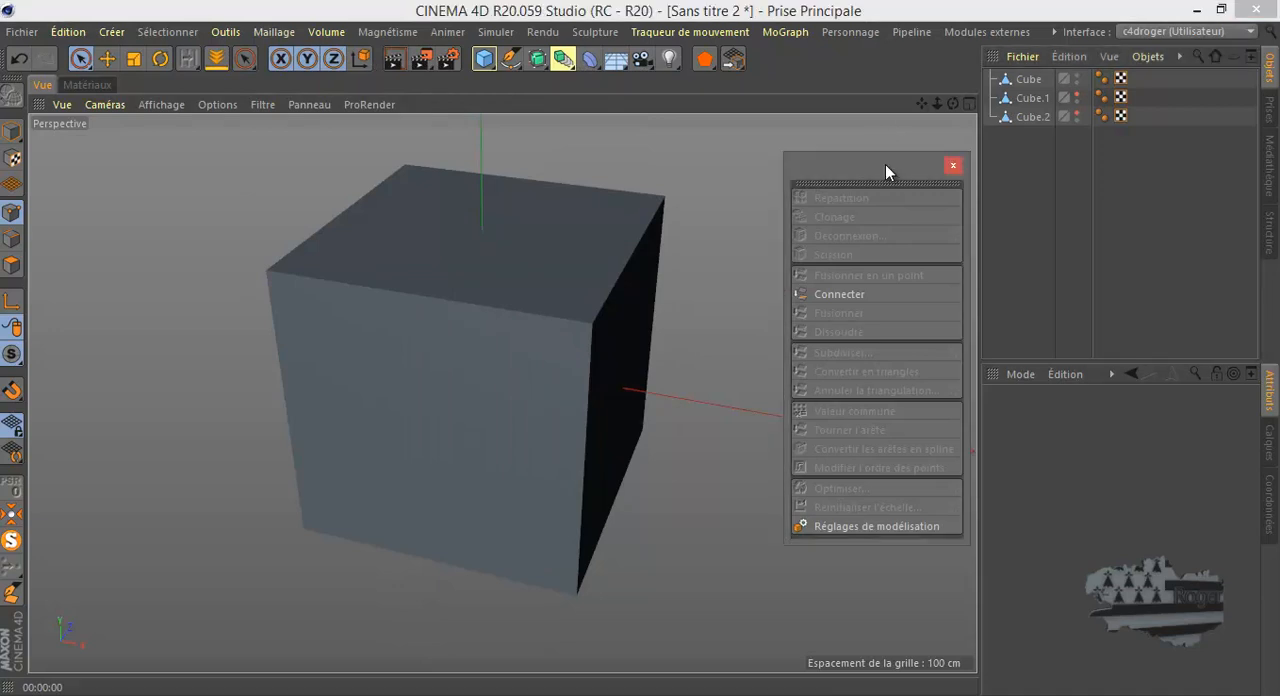
- Select the Cube object and turn off render visibility for Cube.1 and Cube.2
click(1040, 78)
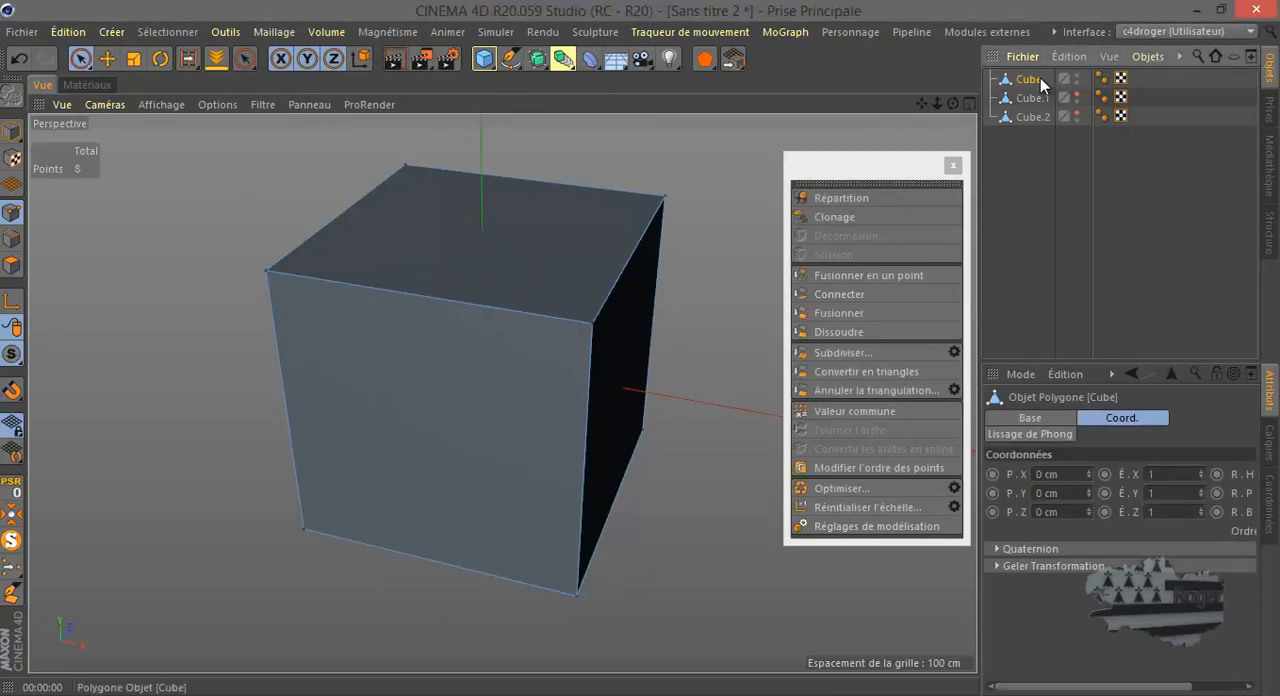
double_click(1078, 103)
click(1077, 120)
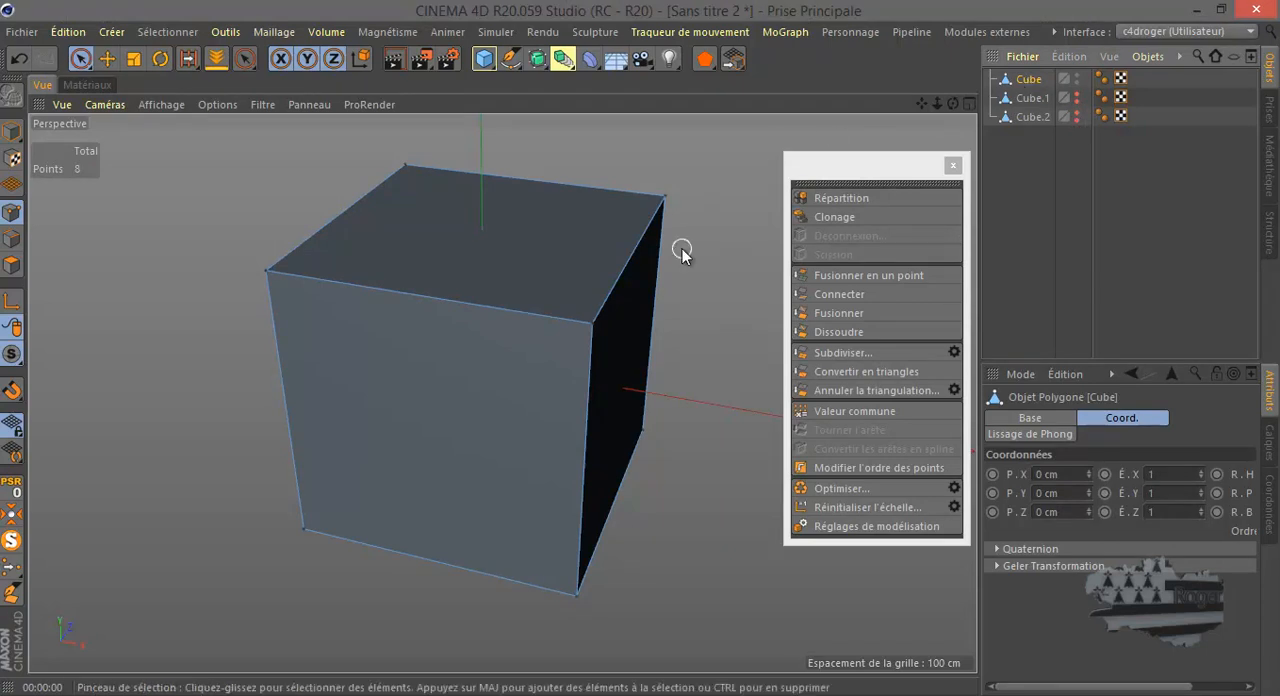
click(954, 351)
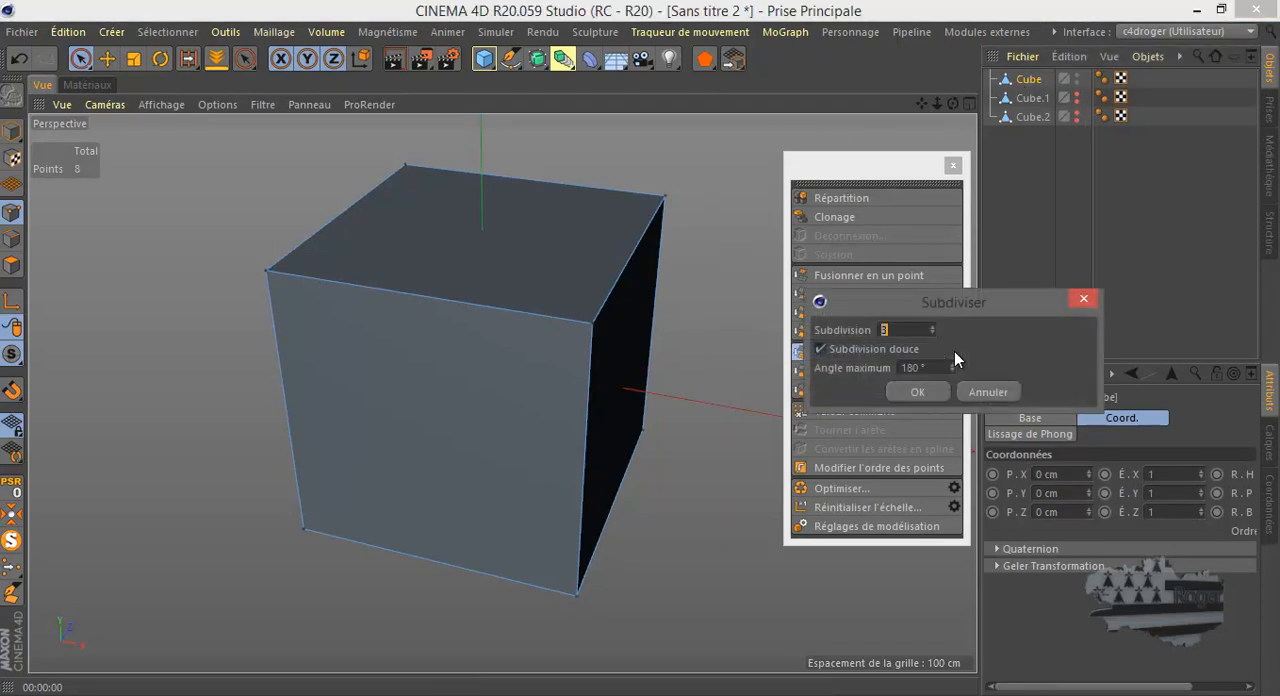
click(820, 349)
click(990, 391)
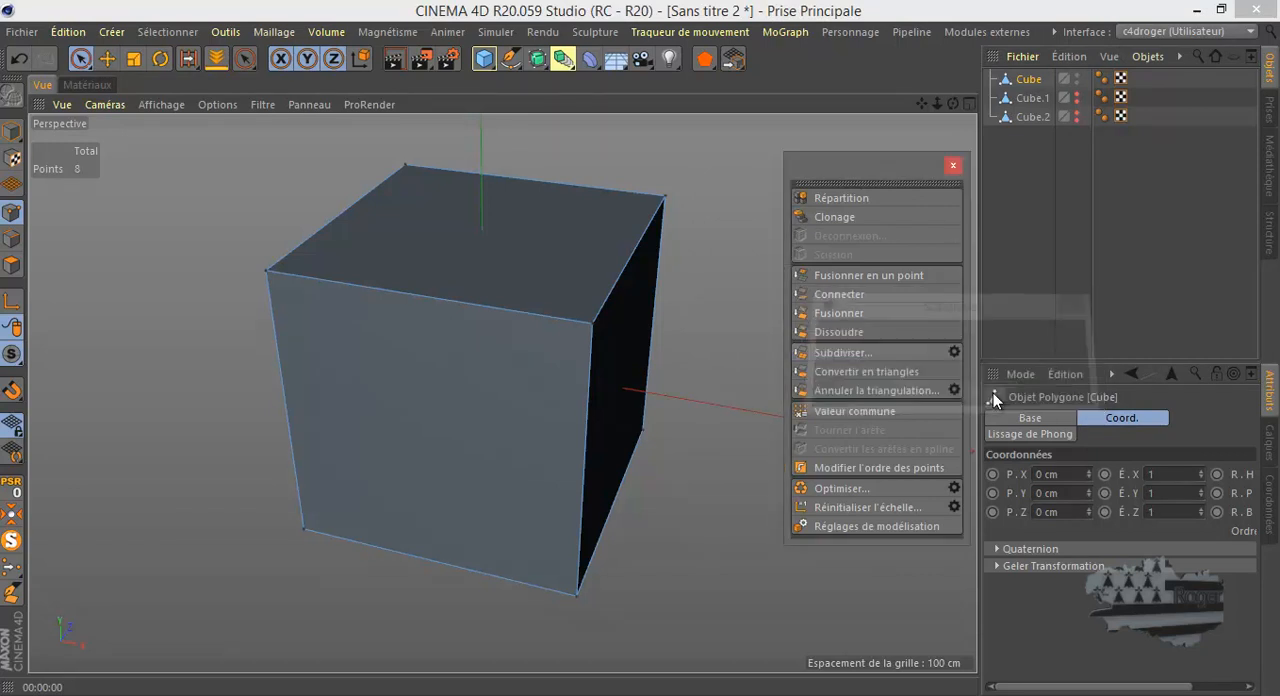
- Try subdividing the cube with Subdivision 1 and smooth subdivision (Subdivision douce) disabled, and undo the result
click(955, 352)
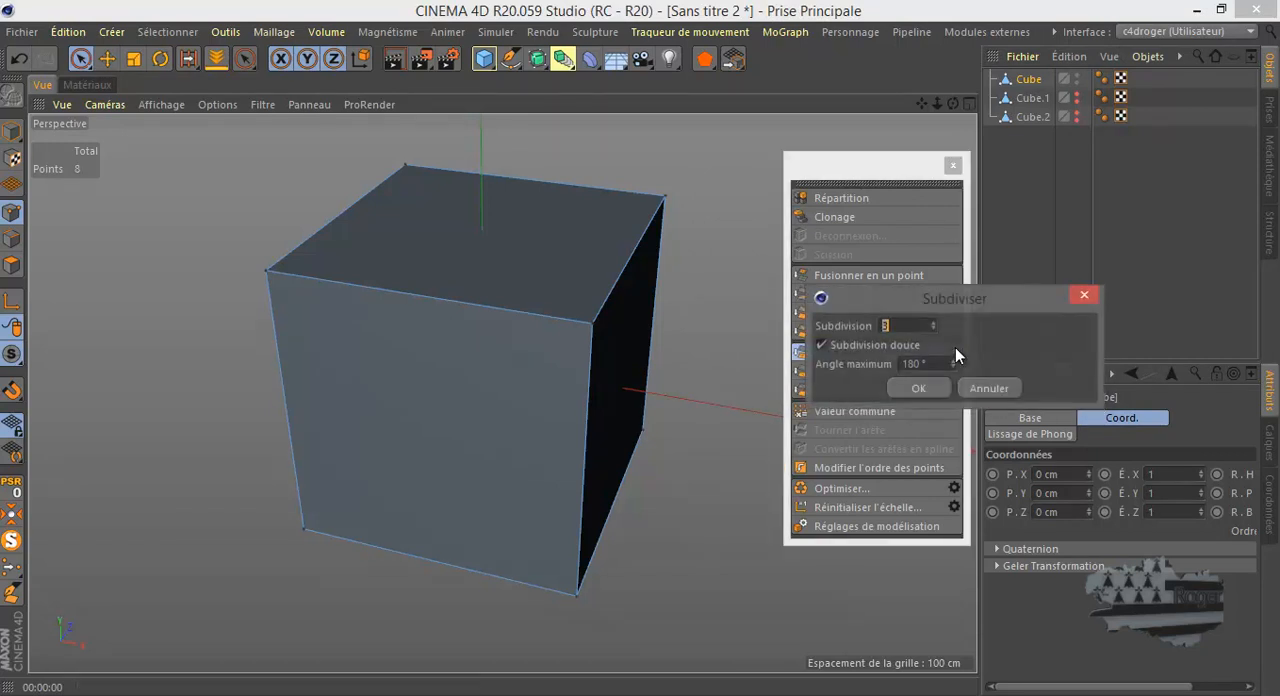
click(932, 329)
click(932, 329)
click(822, 345)
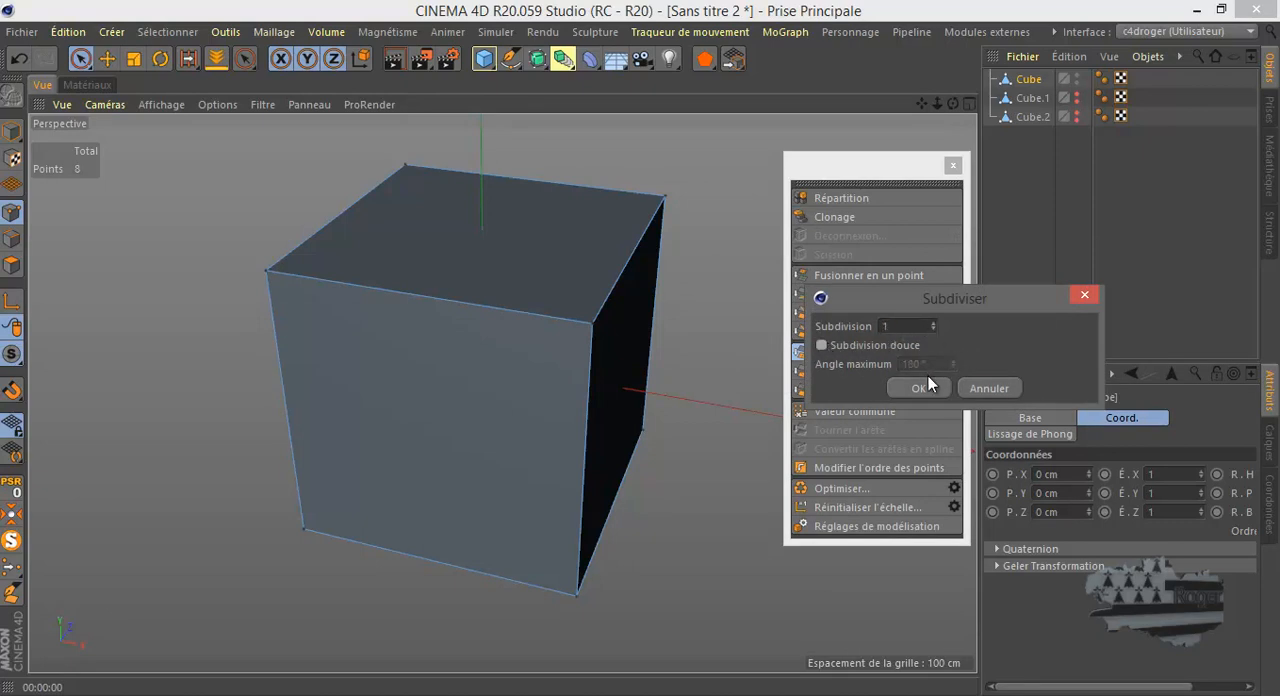
click(920, 388)
click(19, 58)
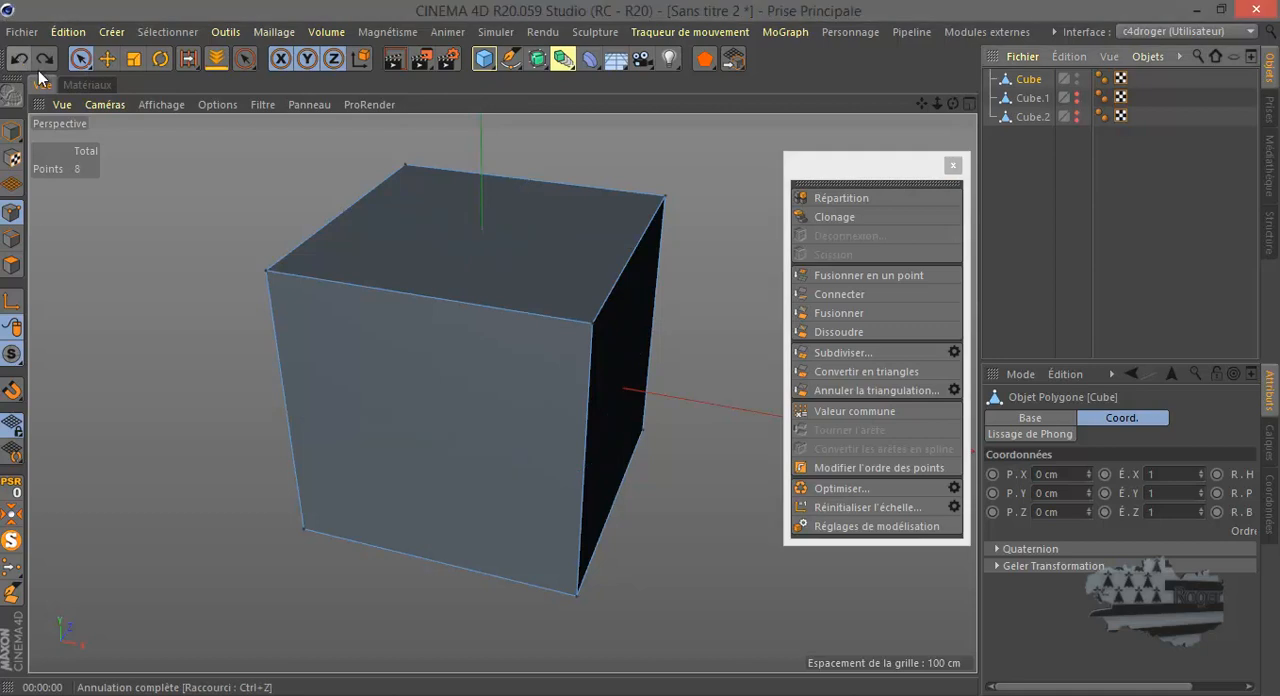
- Subdivide the cube directly with the stored settings, without opening the options, and undo that subdivision
click(836, 354)
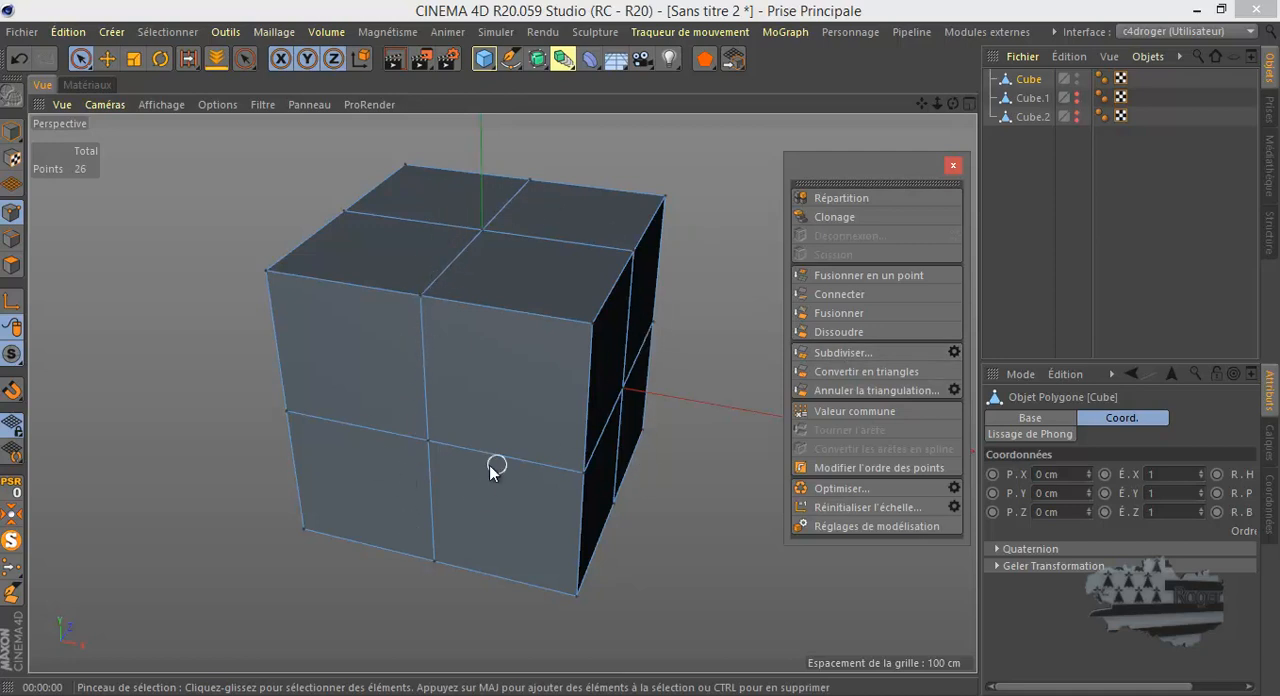
click(13, 266)
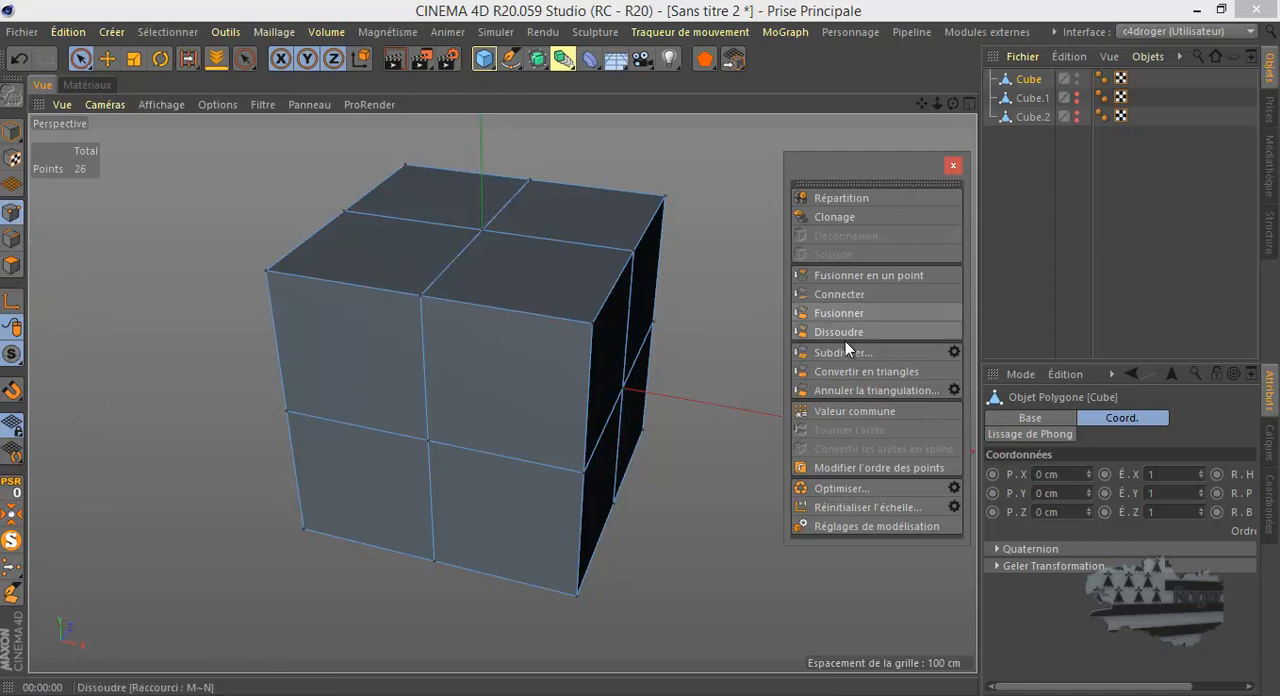
click(19, 58)
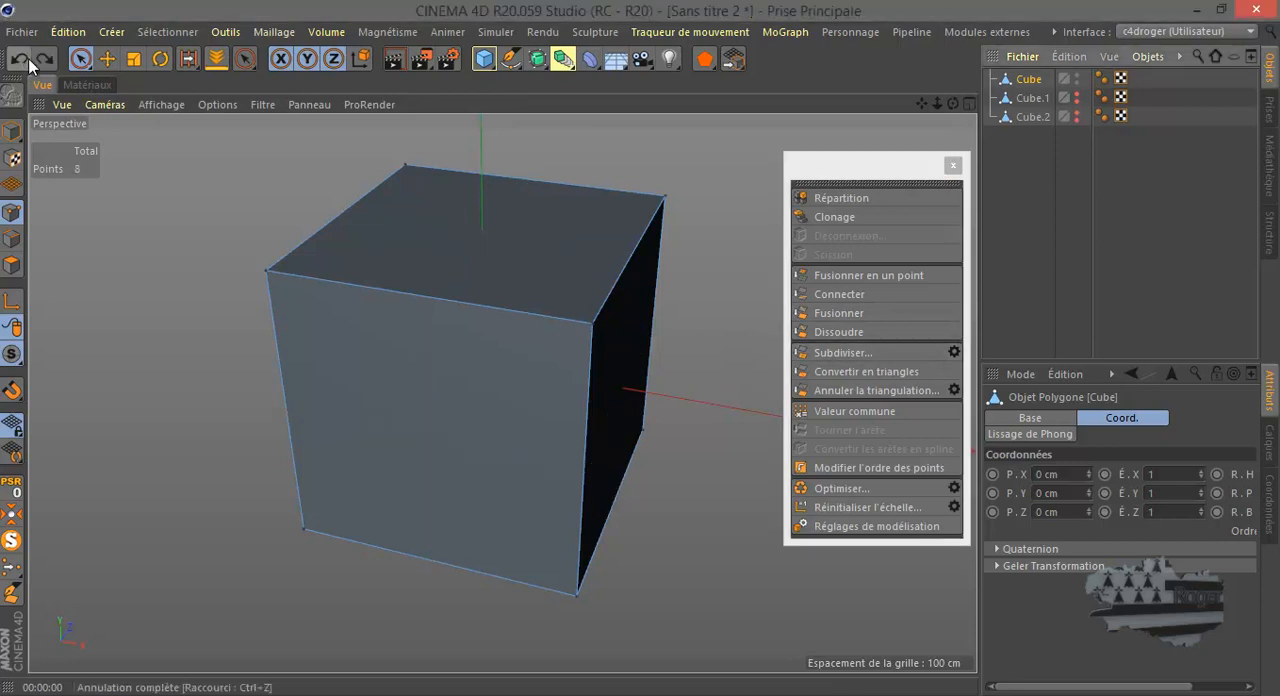
- Try subdividing the cube with Subdivision set to 3 and no smoothing, and undo the result
click(954, 353)
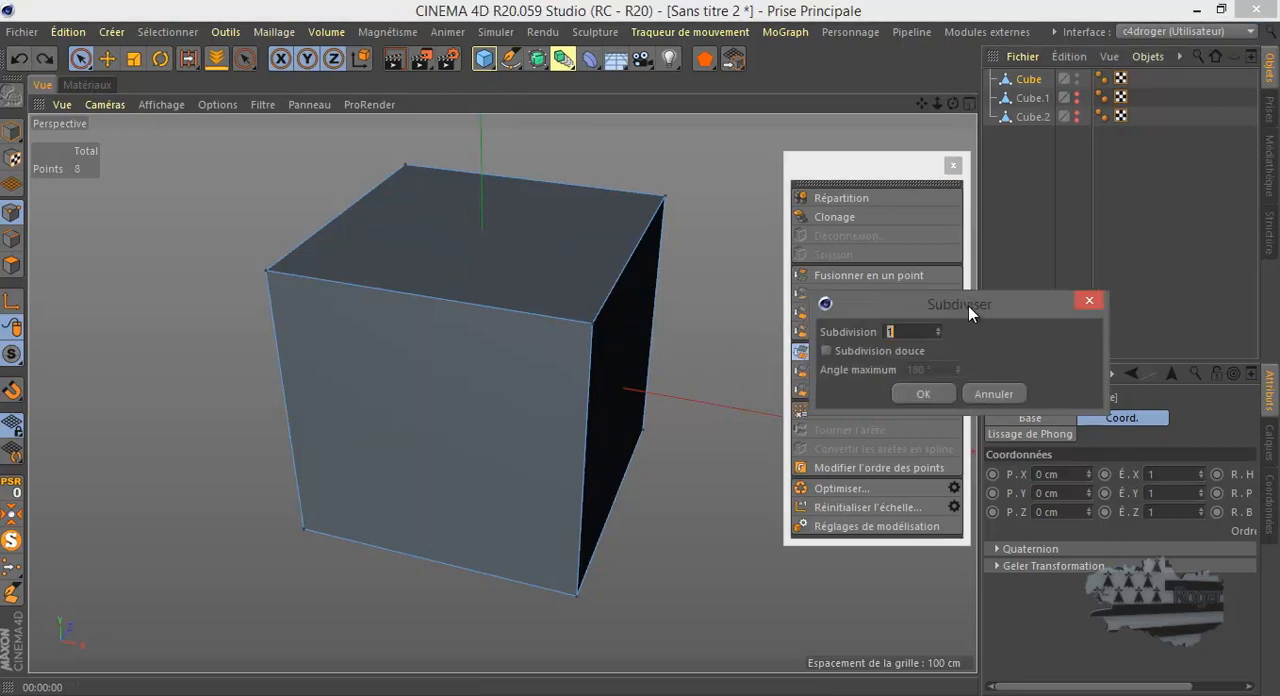
drag(961, 306, 970, 395)
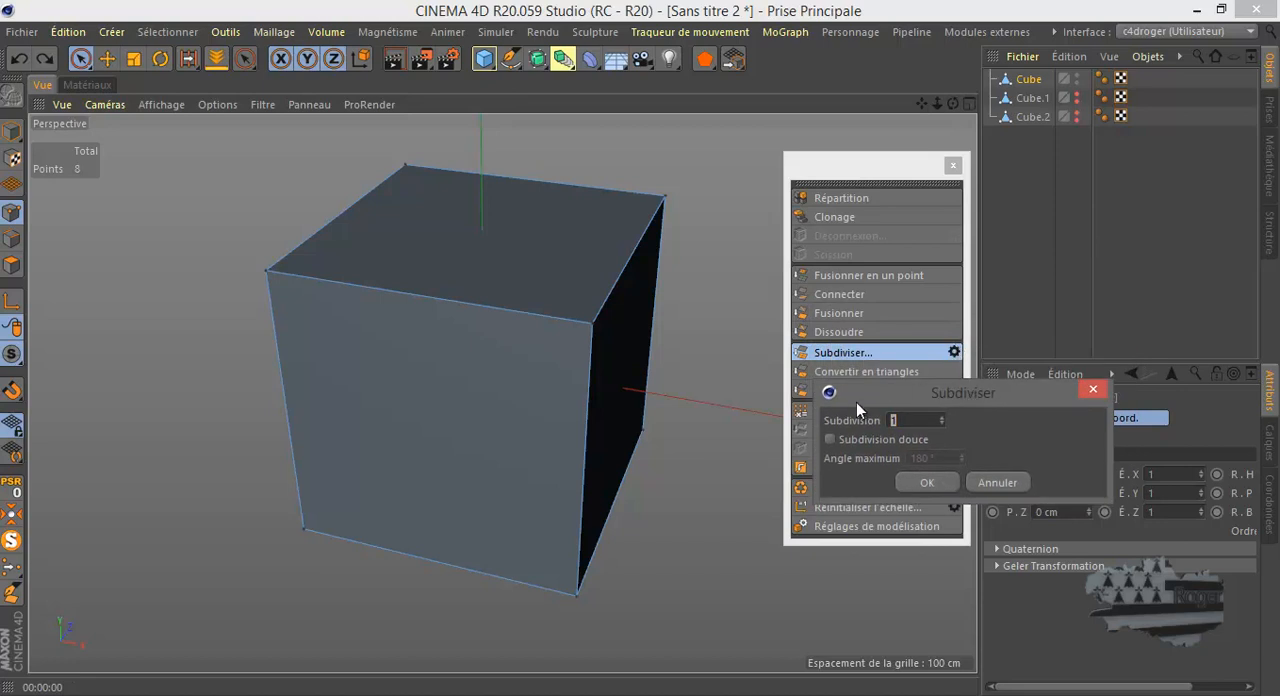
click(941, 417)
click(942, 417)
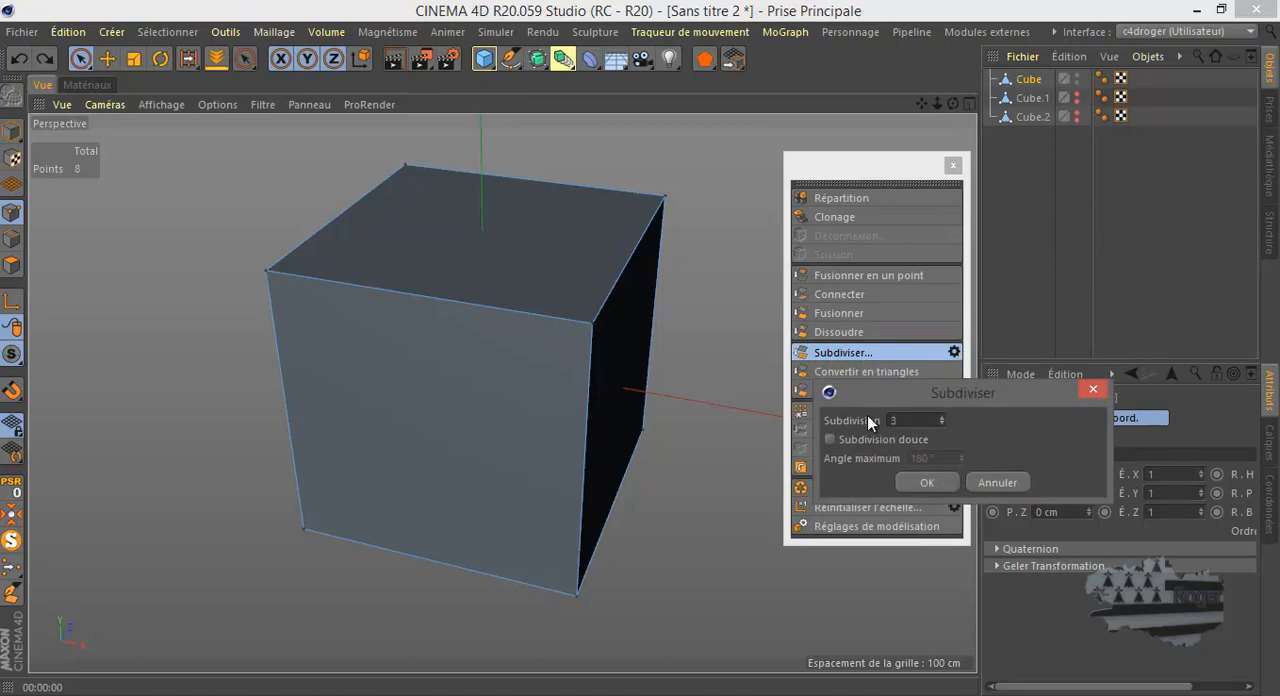
click(932, 482)
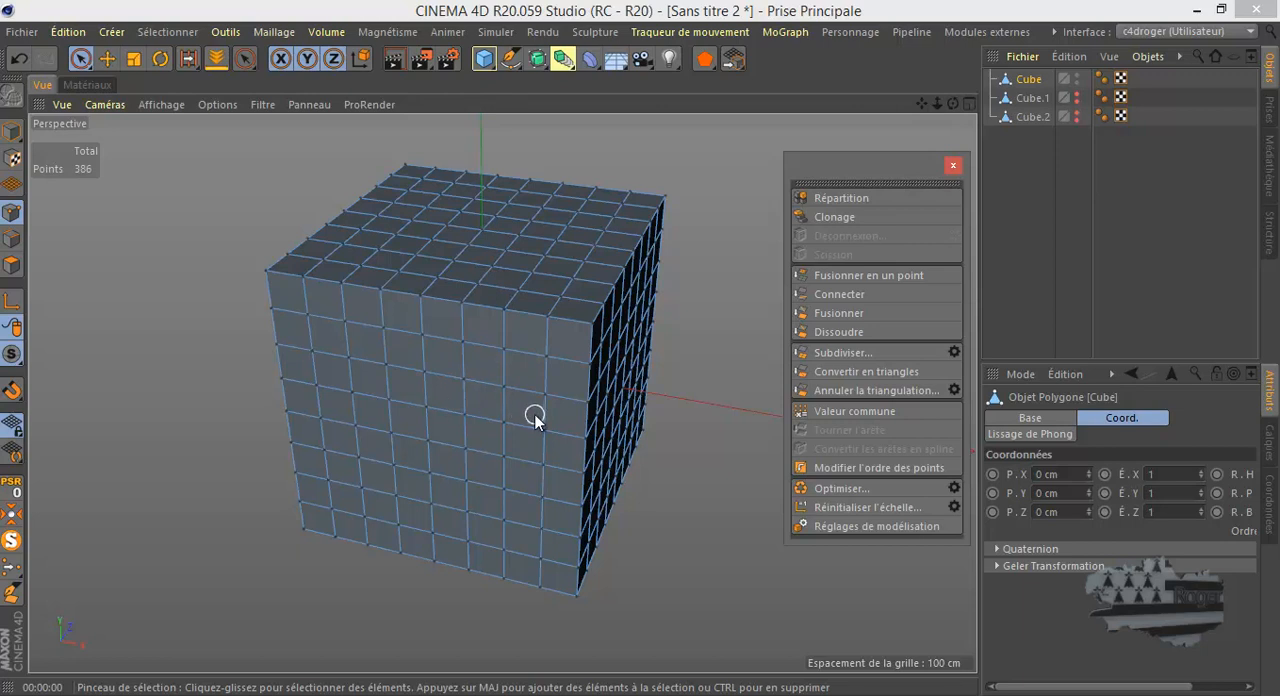
click(19, 58)
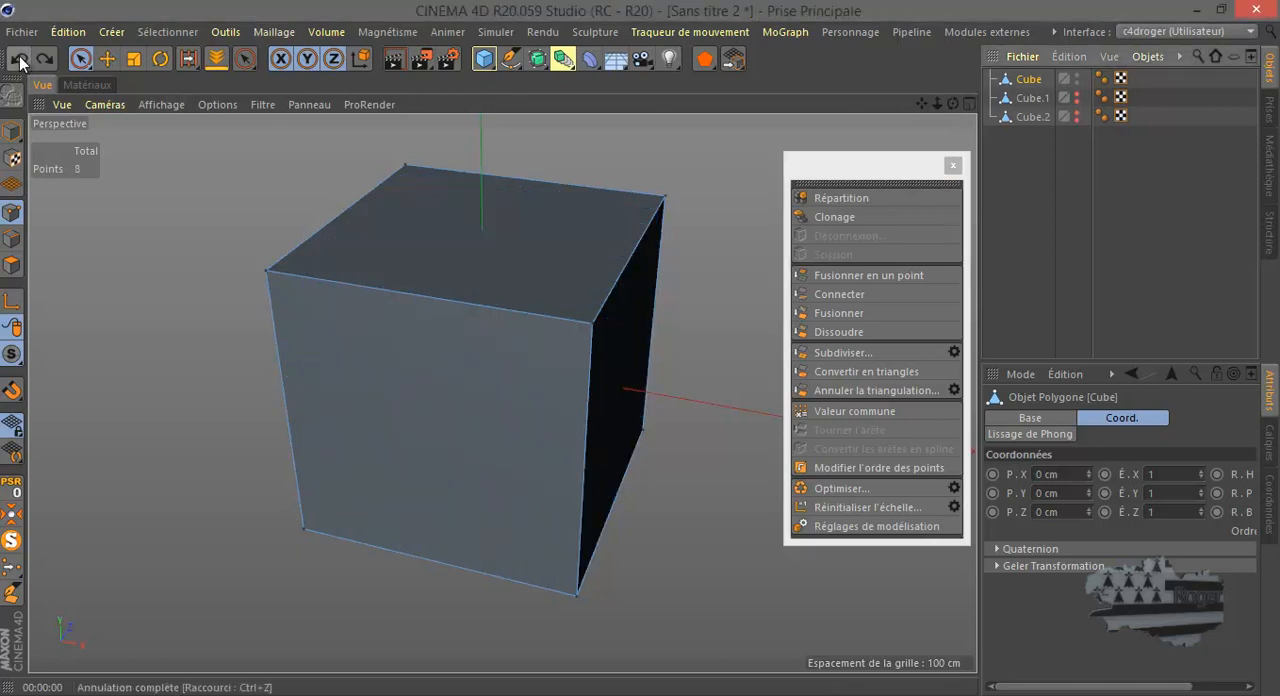
- Try subdividing the cube with Subdivision set to 2 and no smoothing, and undo the result
click(950, 349)
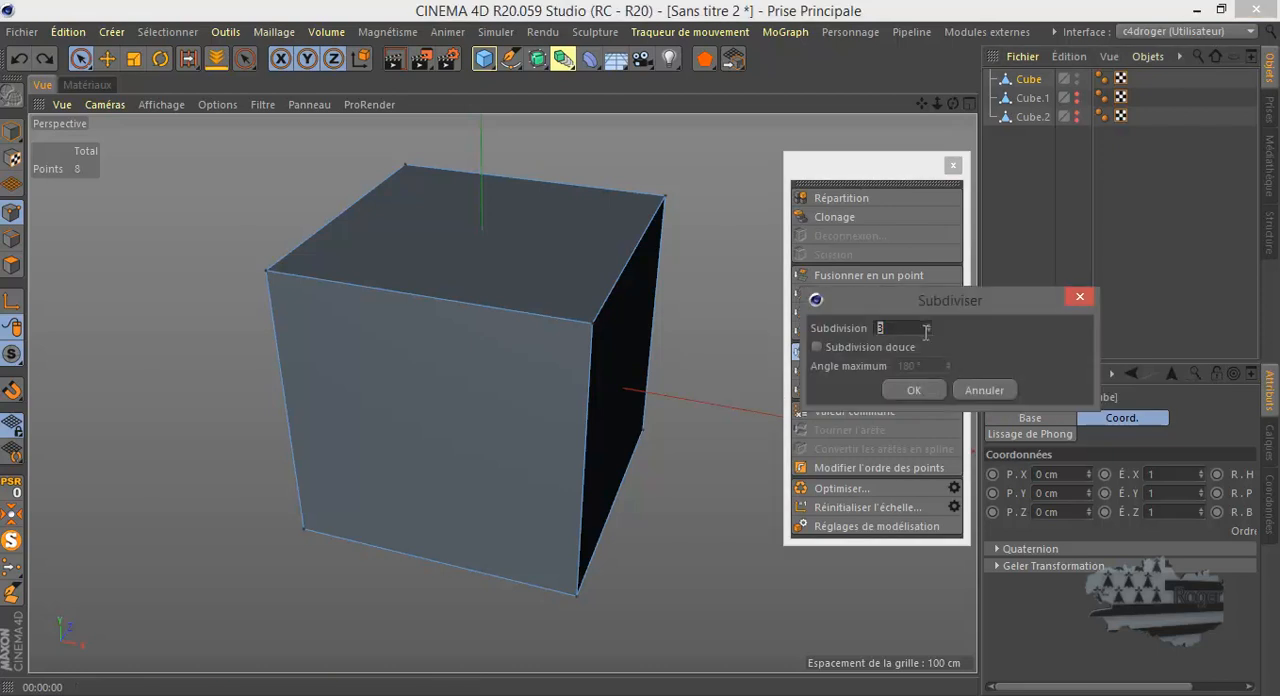
text(2)
click(914, 391)
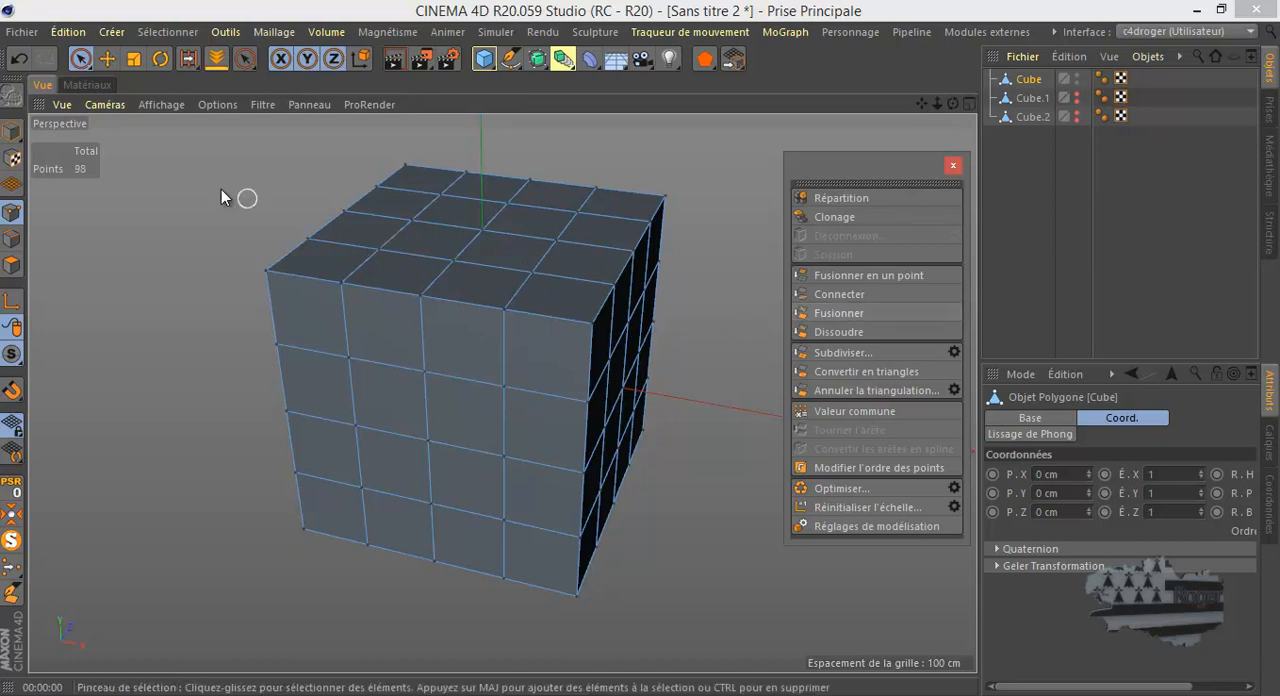
click(17, 64)
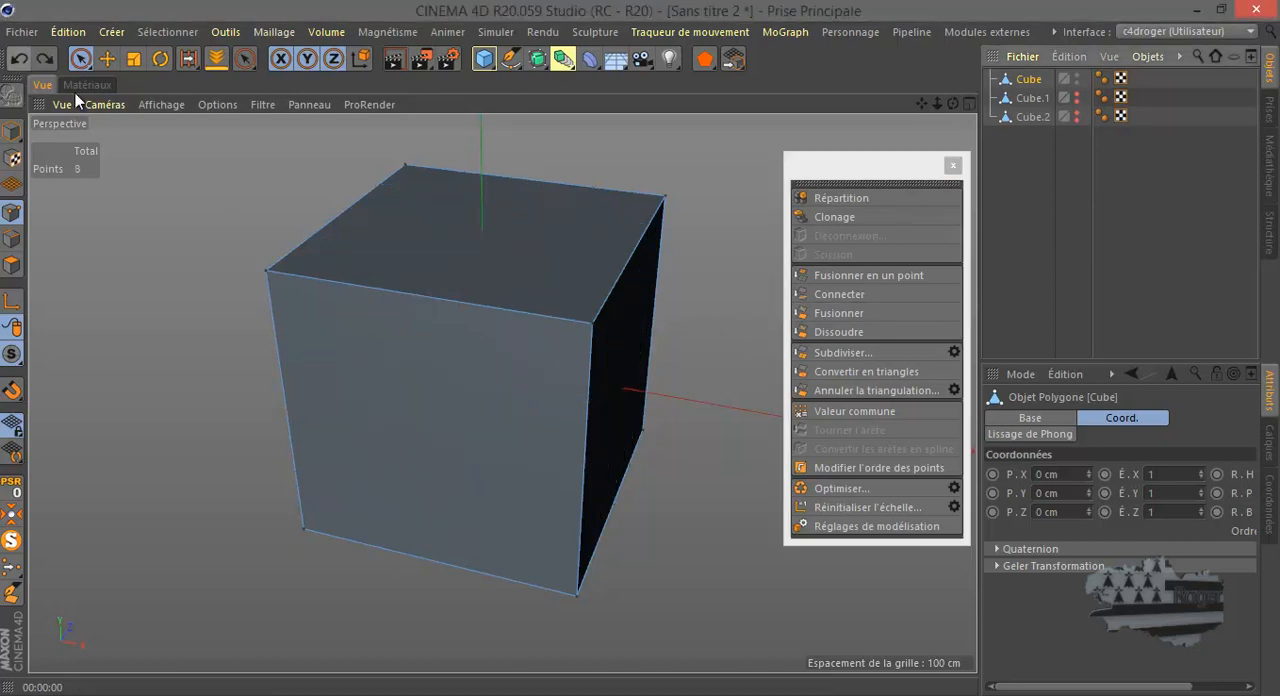
- Test-render the cube subdivided with Subdivision 1 and smooth subdivision (Subdivision douce) enabled, and undo the subdivision
click(955, 352)
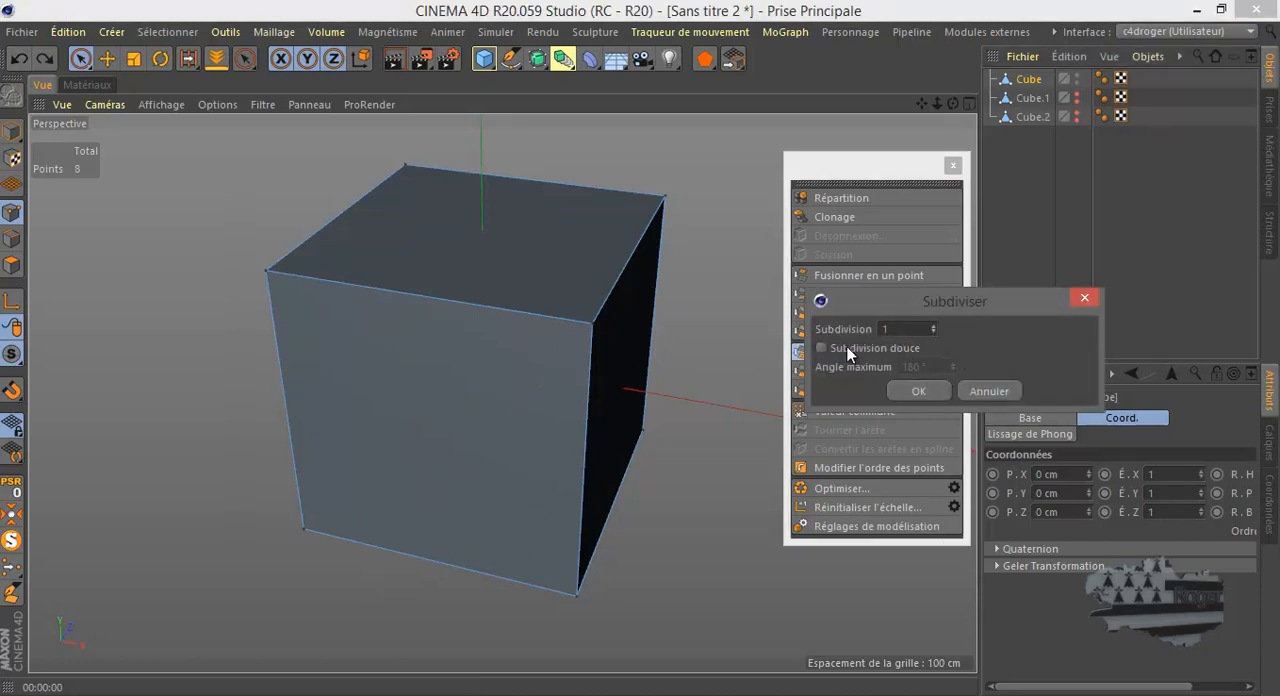
click(822, 347)
click(916, 391)
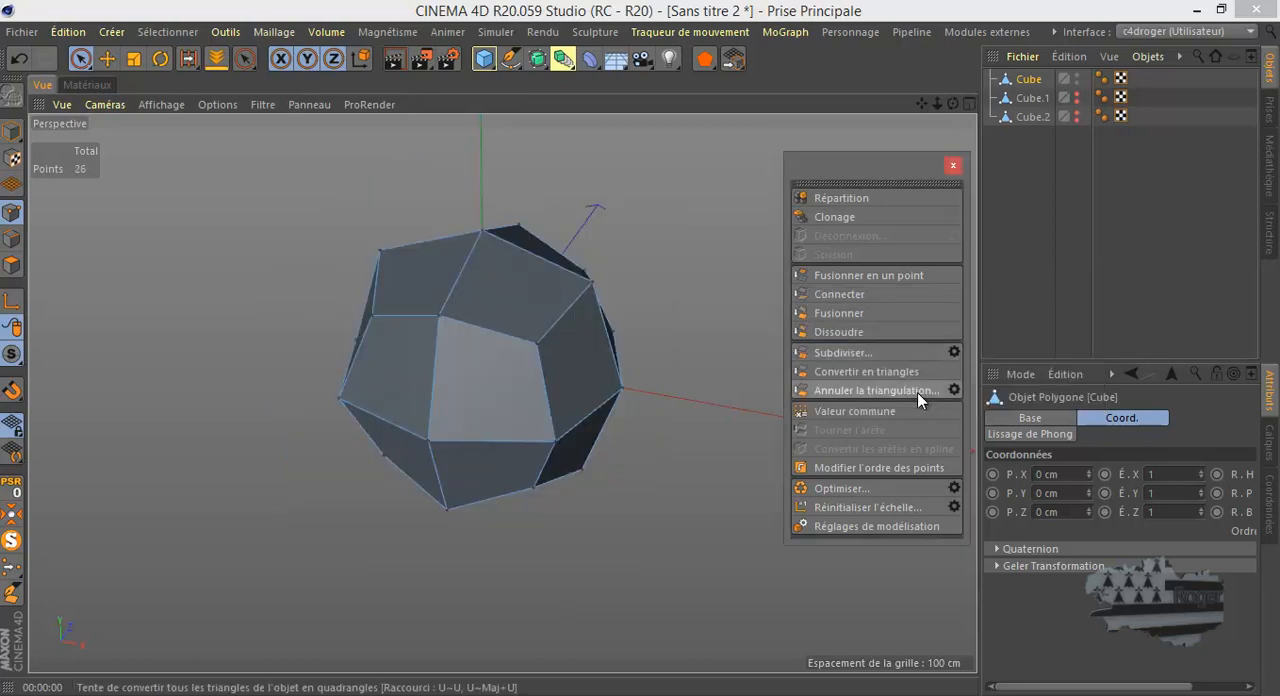
click(397, 60)
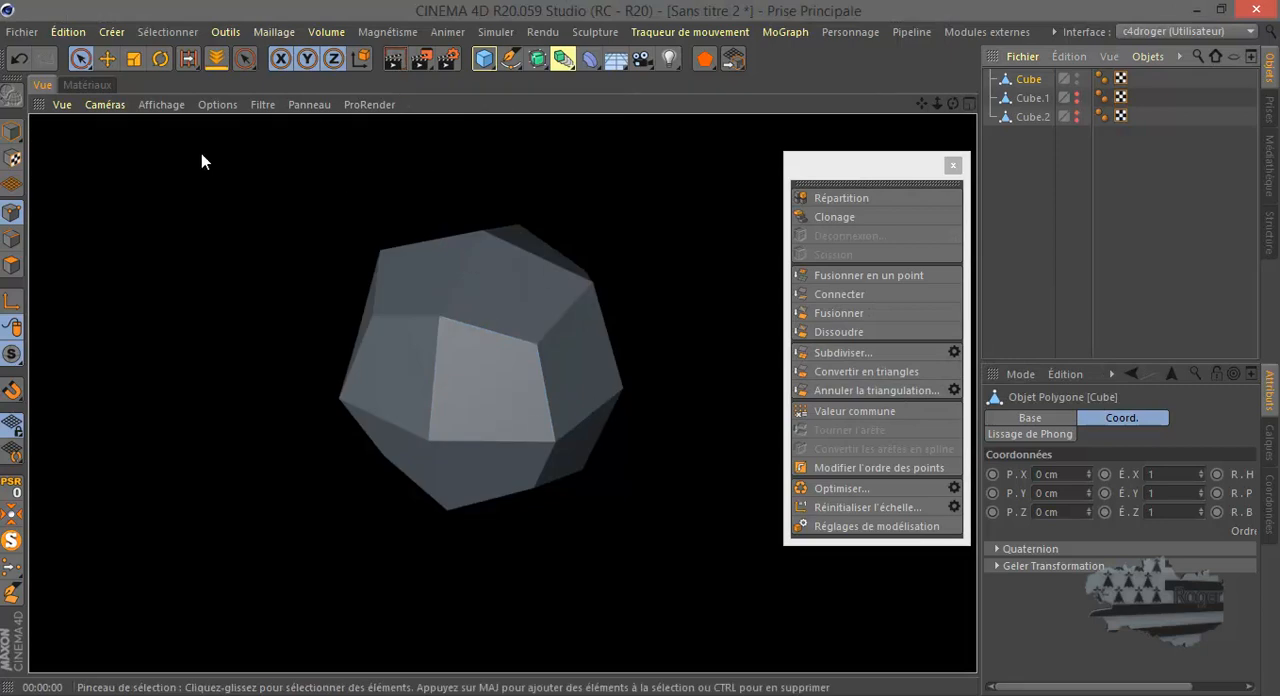
click(18, 58)
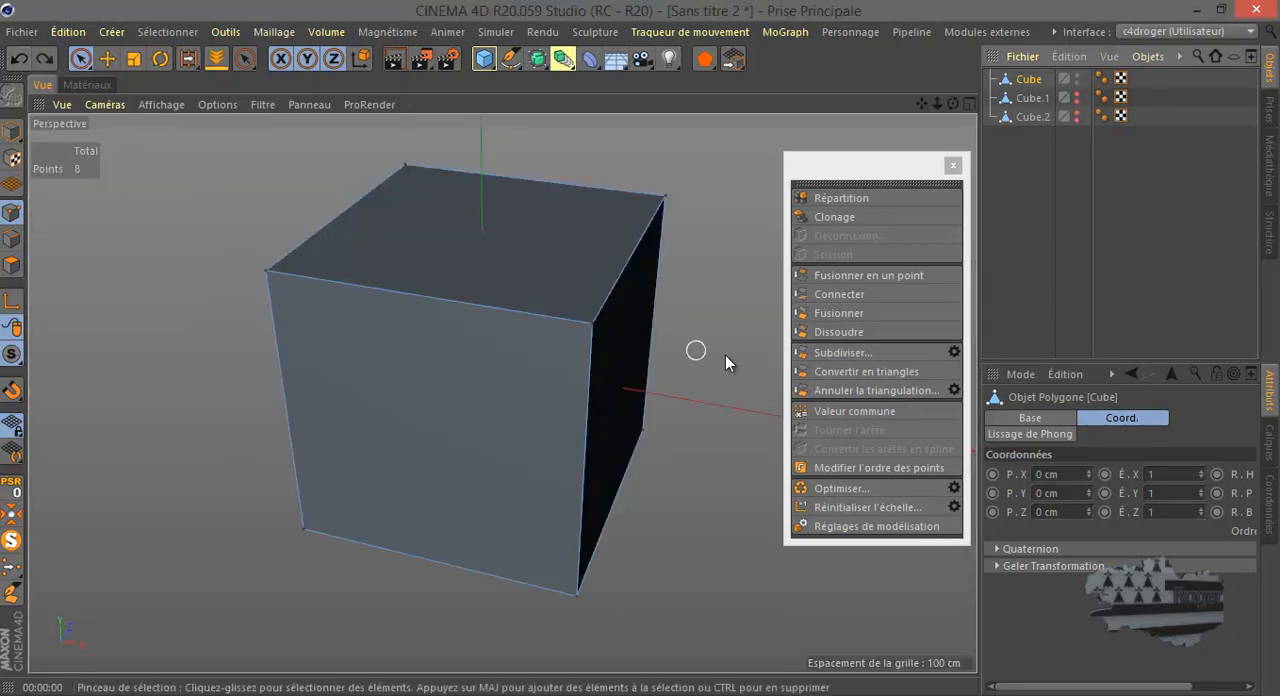
- Test-render the cube smoothly subdivided with Subdivision set to 3, and undo the subdivision
click(954, 352)
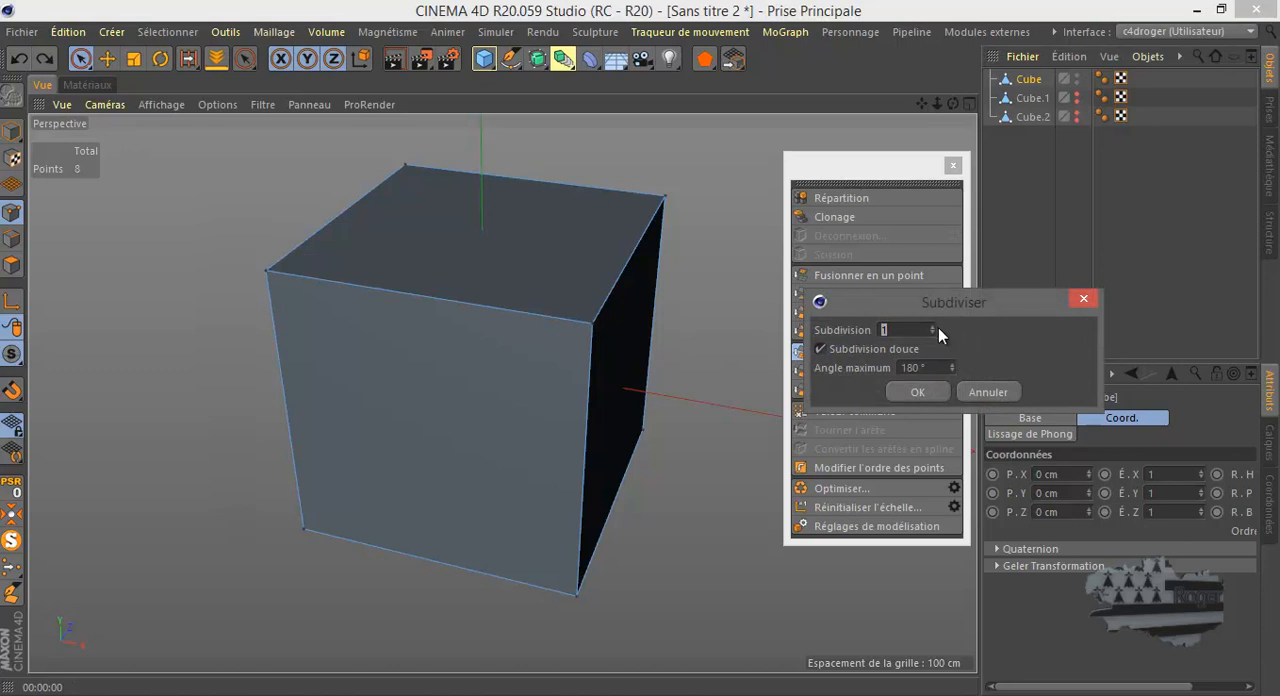
click(932, 328)
click(918, 392)
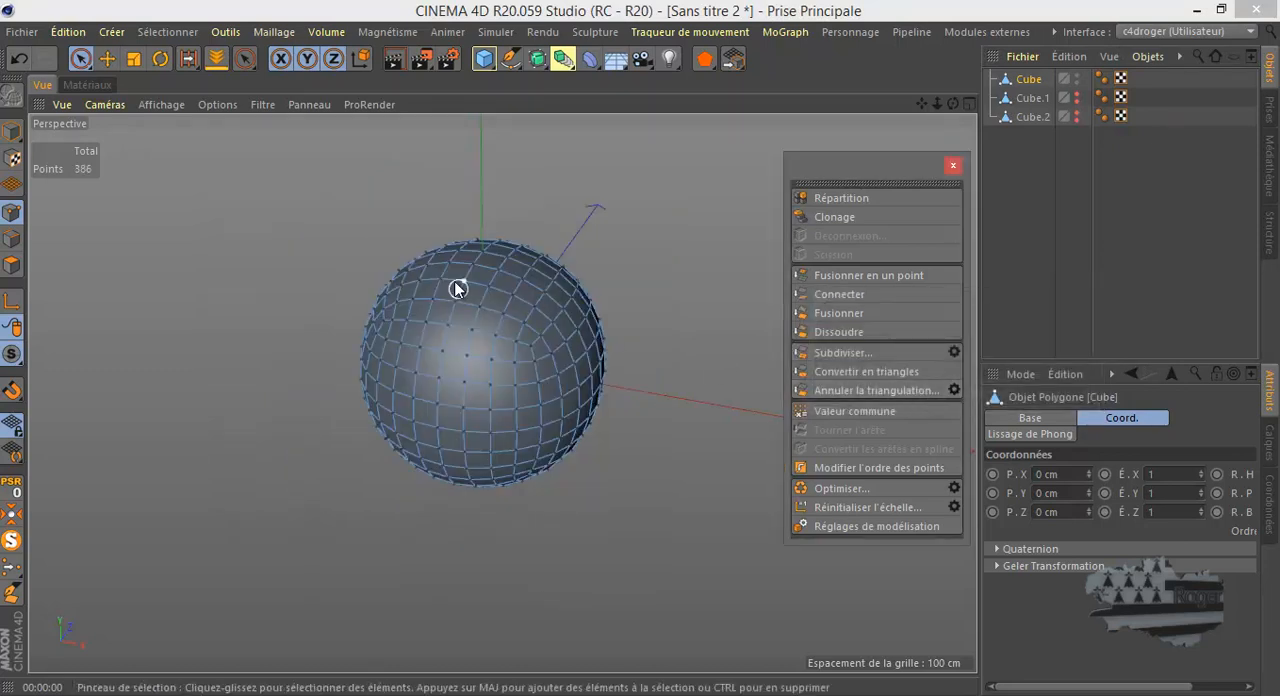
click(392, 59)
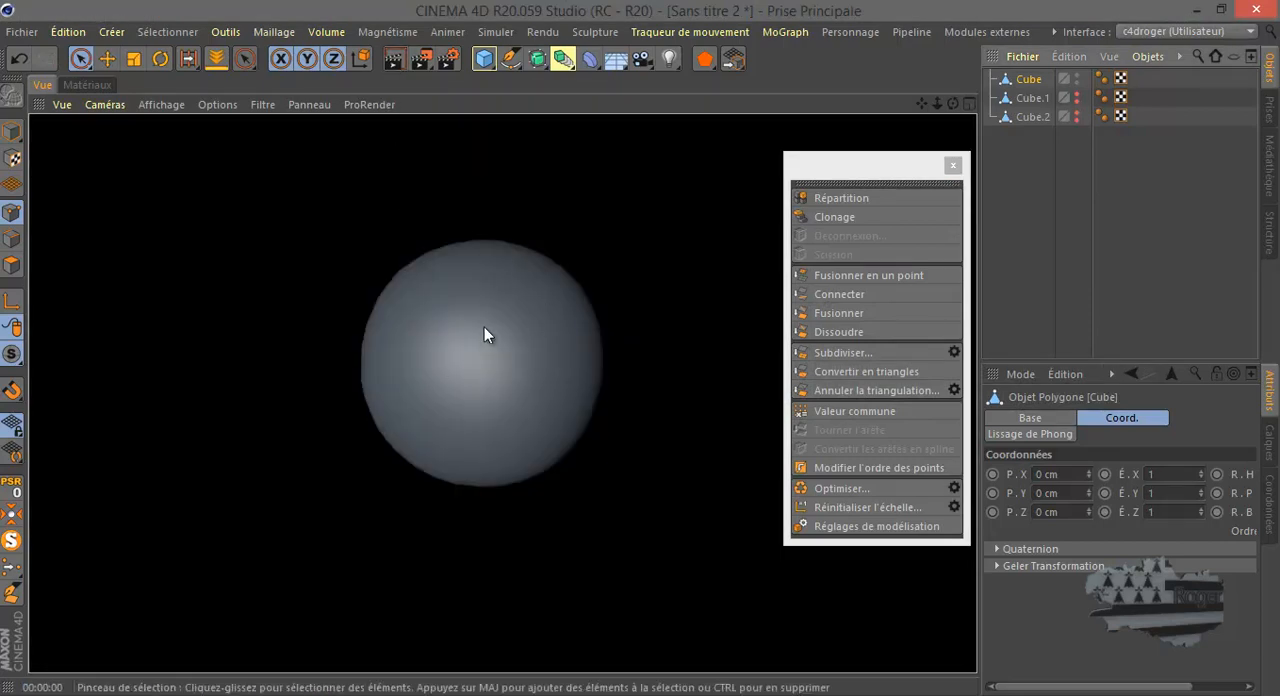
click(19, 58)
- Subdivide the cube smoothly with Subdivision 3 and the maximum angle (Angle maximum) set to 90°
click(953, 352)
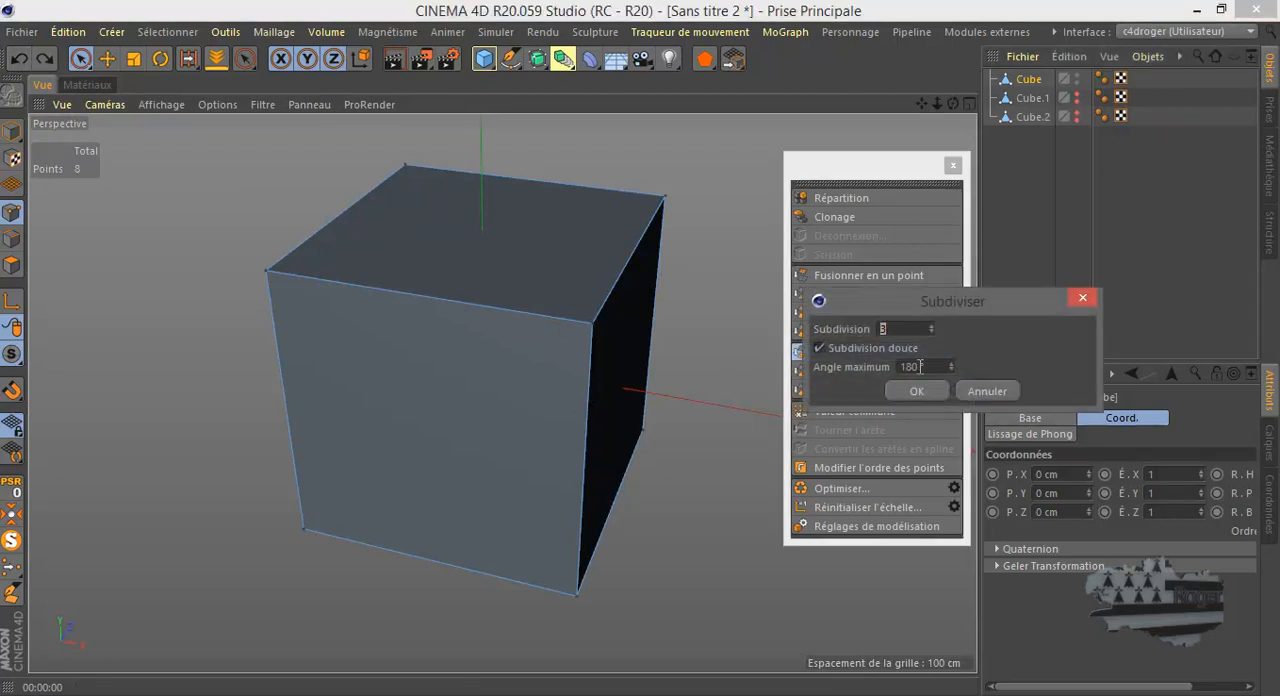
drag(917, 366, 899, 366)
text(90)
click(931, 394)
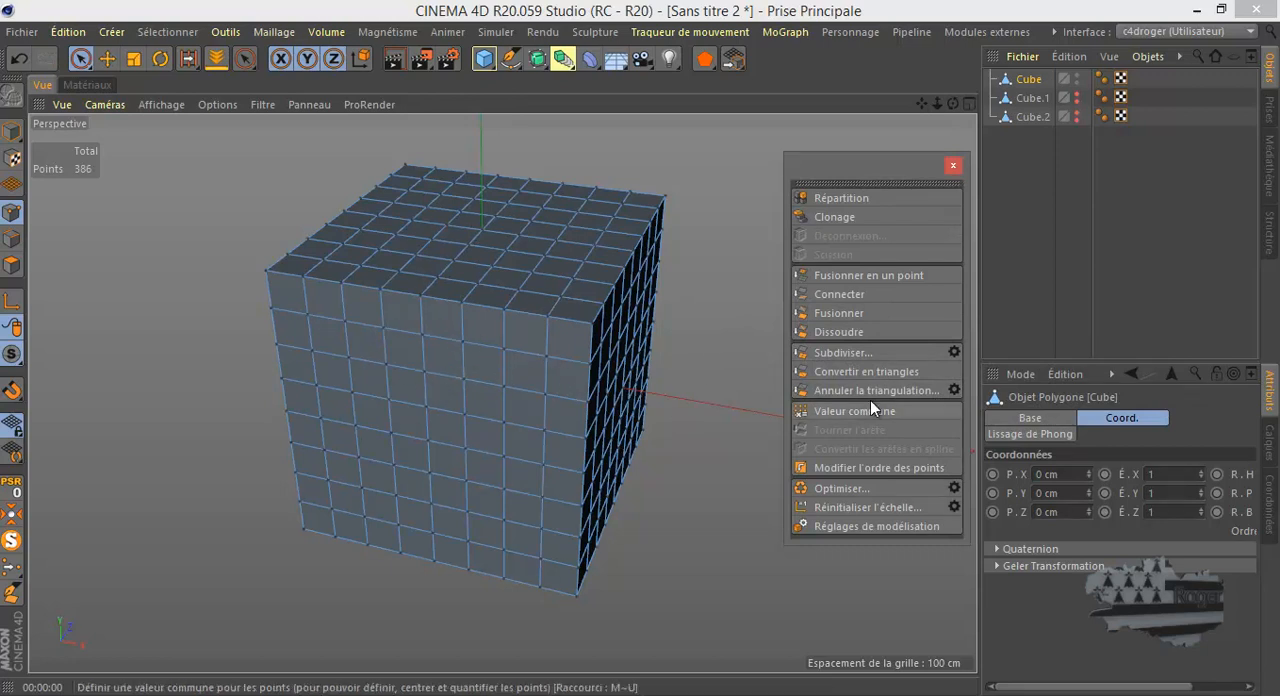
- Subdivide the already divided cube again with Subdivision 3, smooth subdivision enabled and the maximum angle set to 160°
click(952, 349)
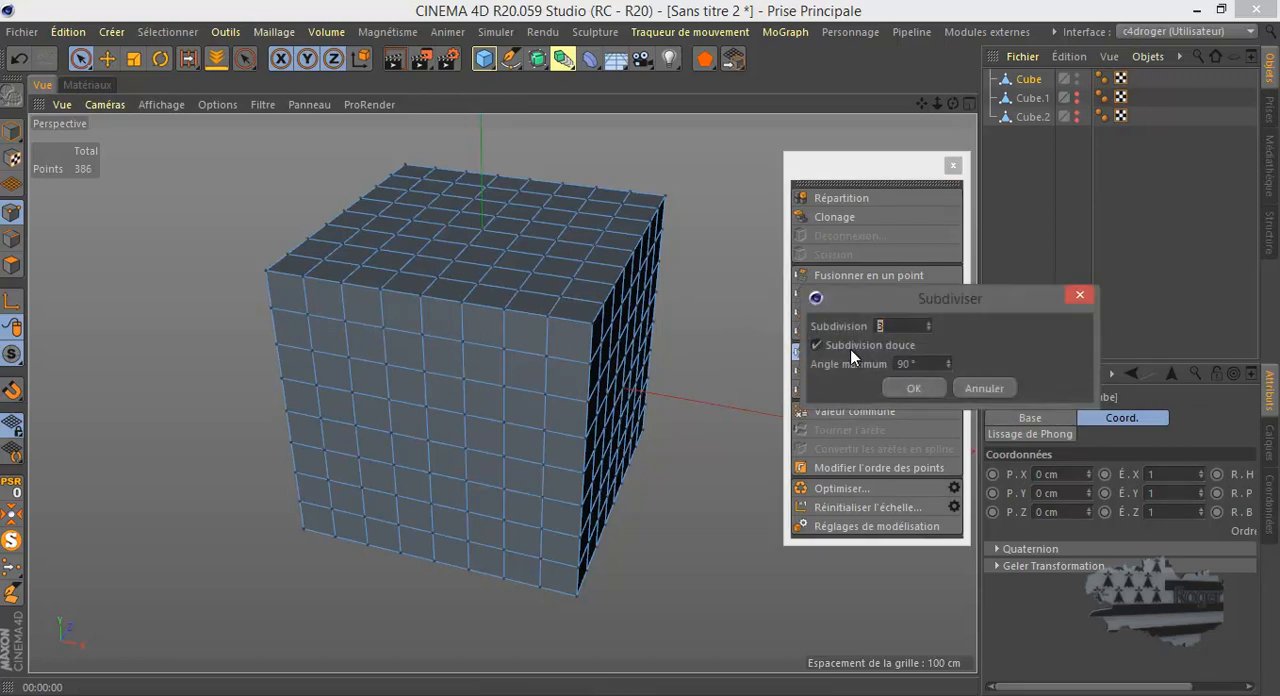
click(817, 346)
click(817, 346)
double_click(909, 363)
click(910, 388)
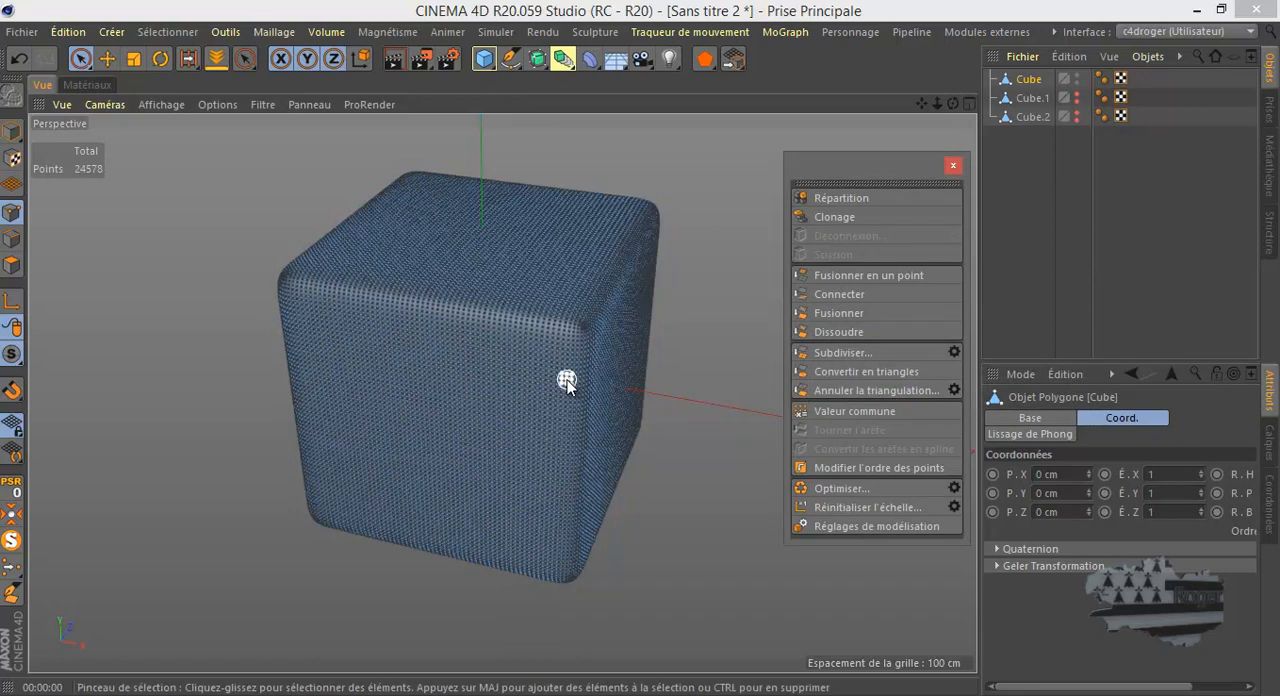
- Review the Subdivide settings without applying them and examine the cube's rounded edges up close
scroll(566, 381, up, 2)
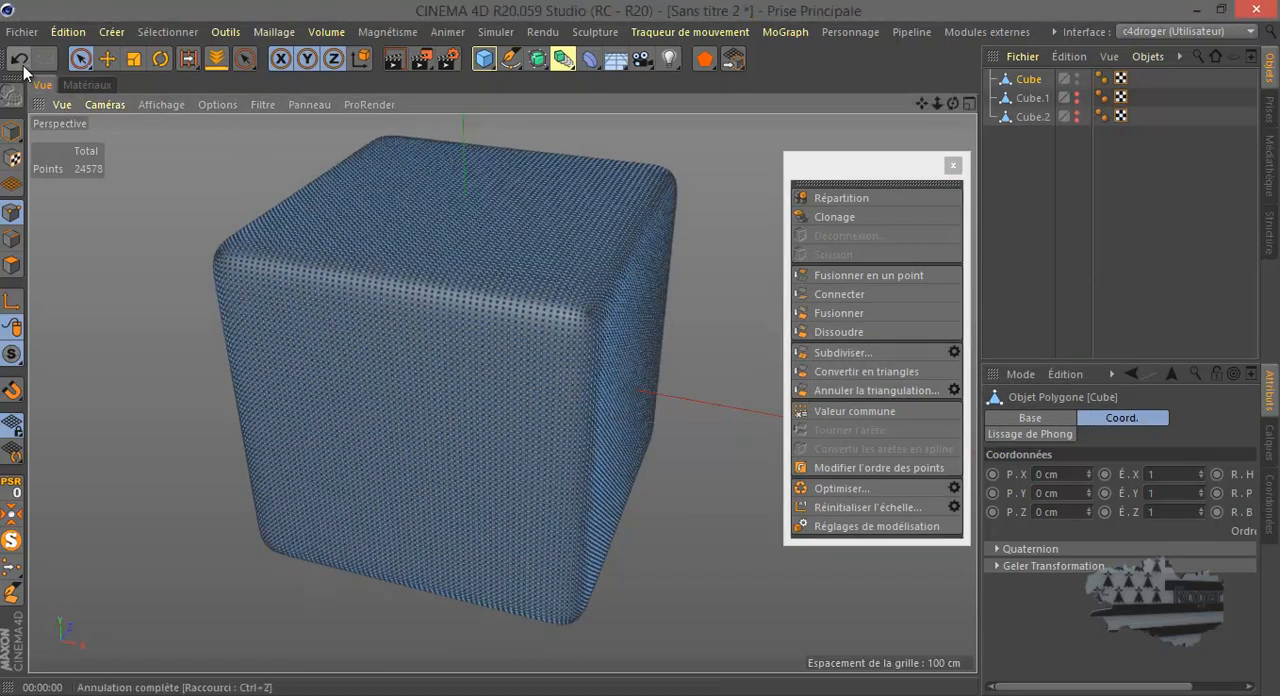
click(951, 352)
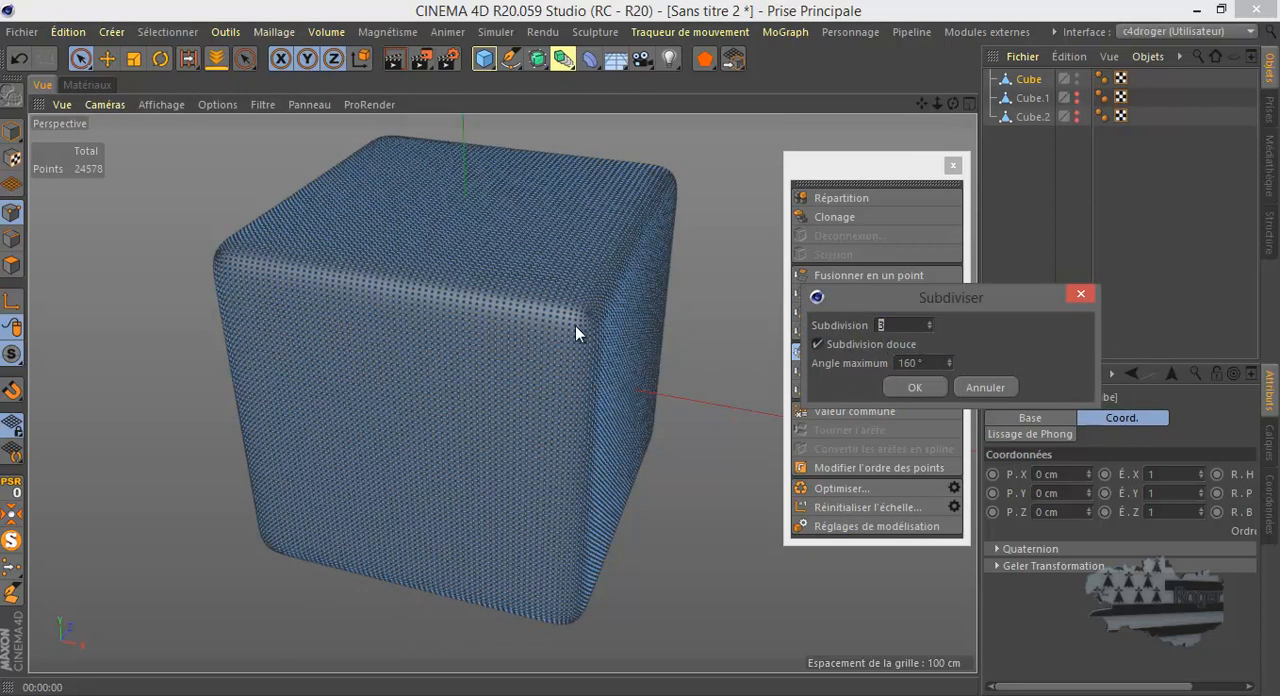
click(985, 387)
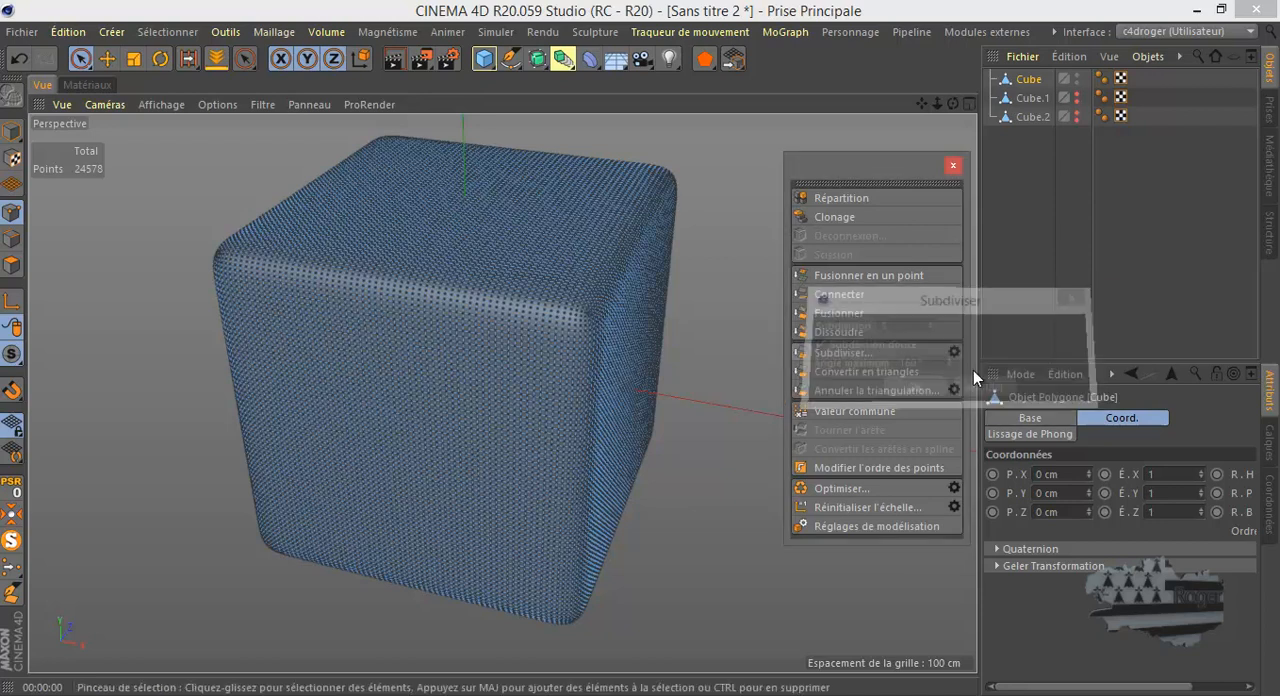
scroll(418, 295, up, 5)
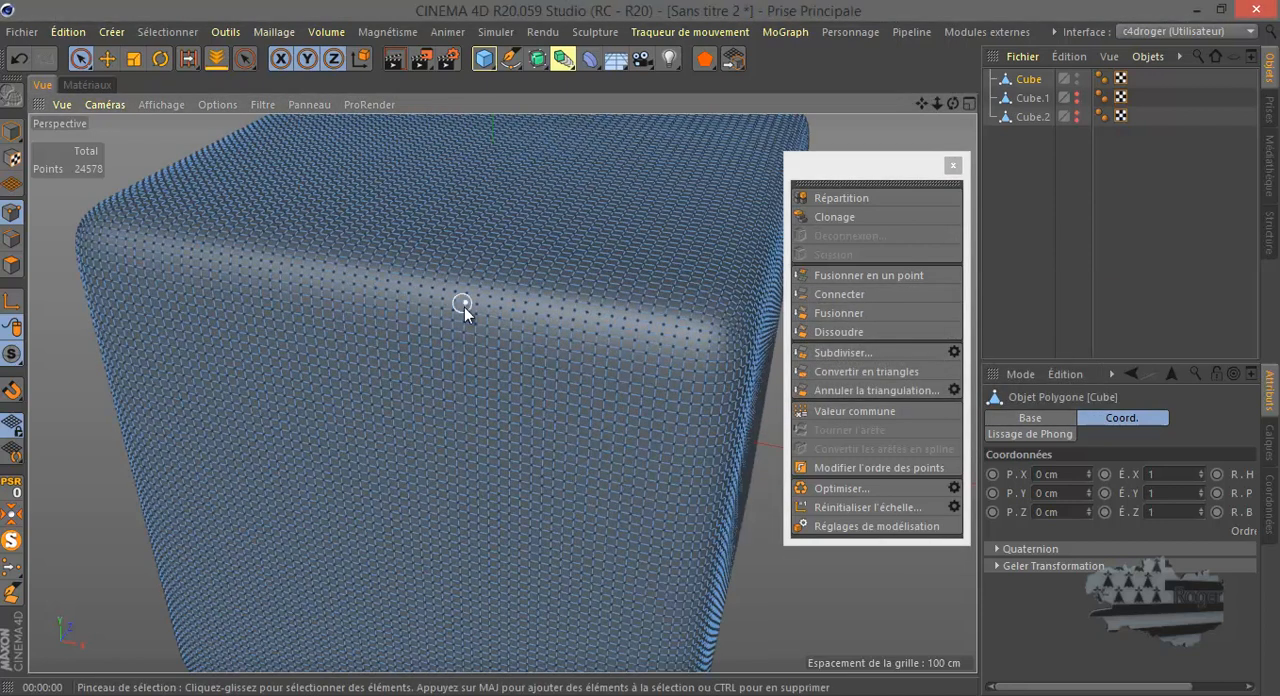
- Undo the last two subdivisions of the cube
scroll(432, 350, down, 3)
click(19, 60)
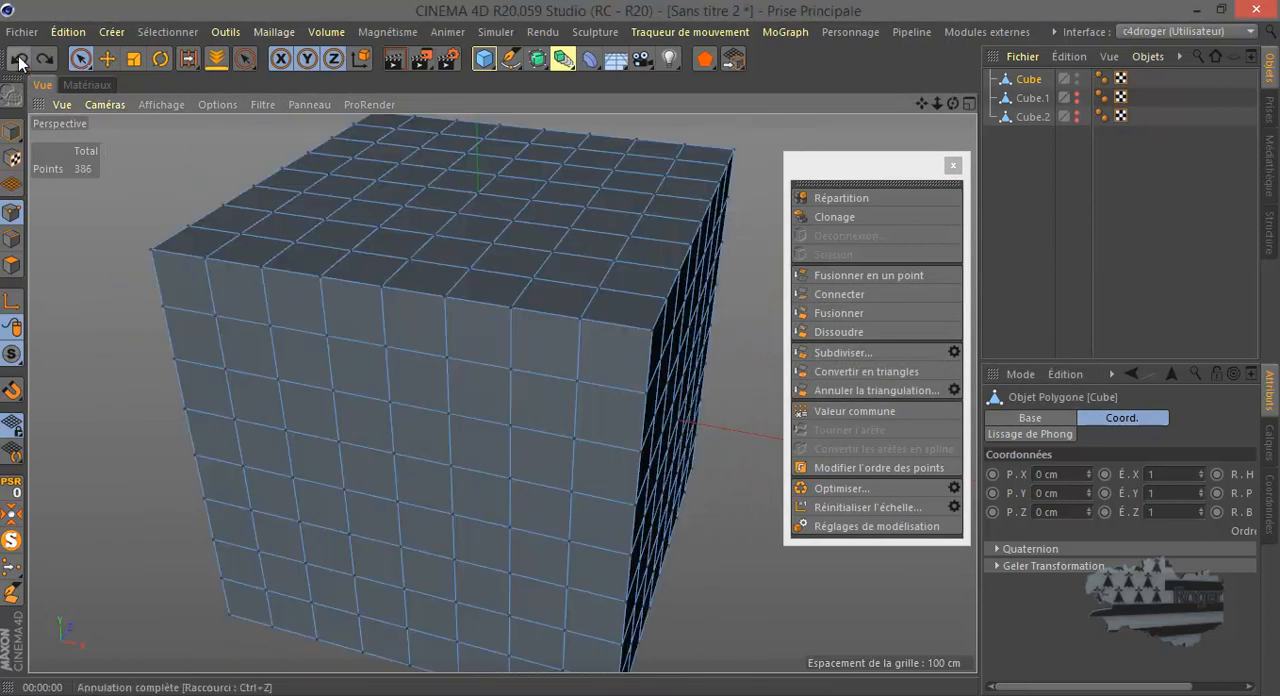
click(19, 60)
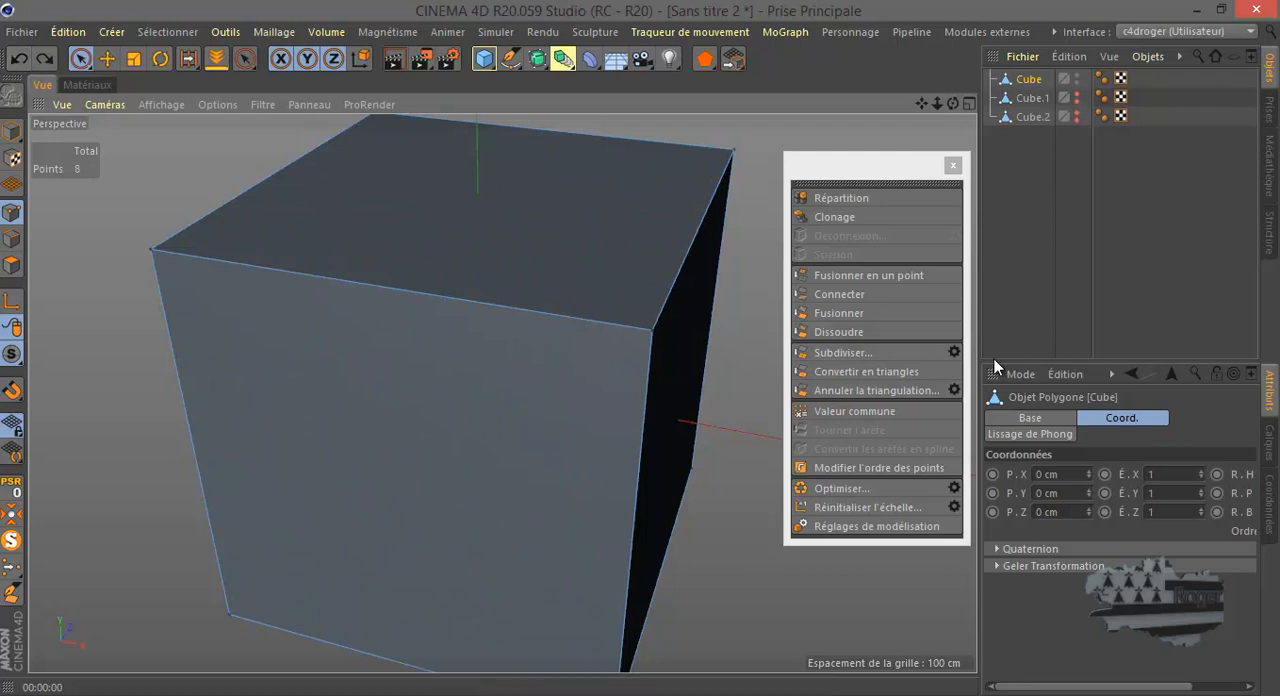
- Test-render the cube smoothly subdivided with Subdivision 3 and maximum angle 160°, and undo the subdivision
click(953, 353)
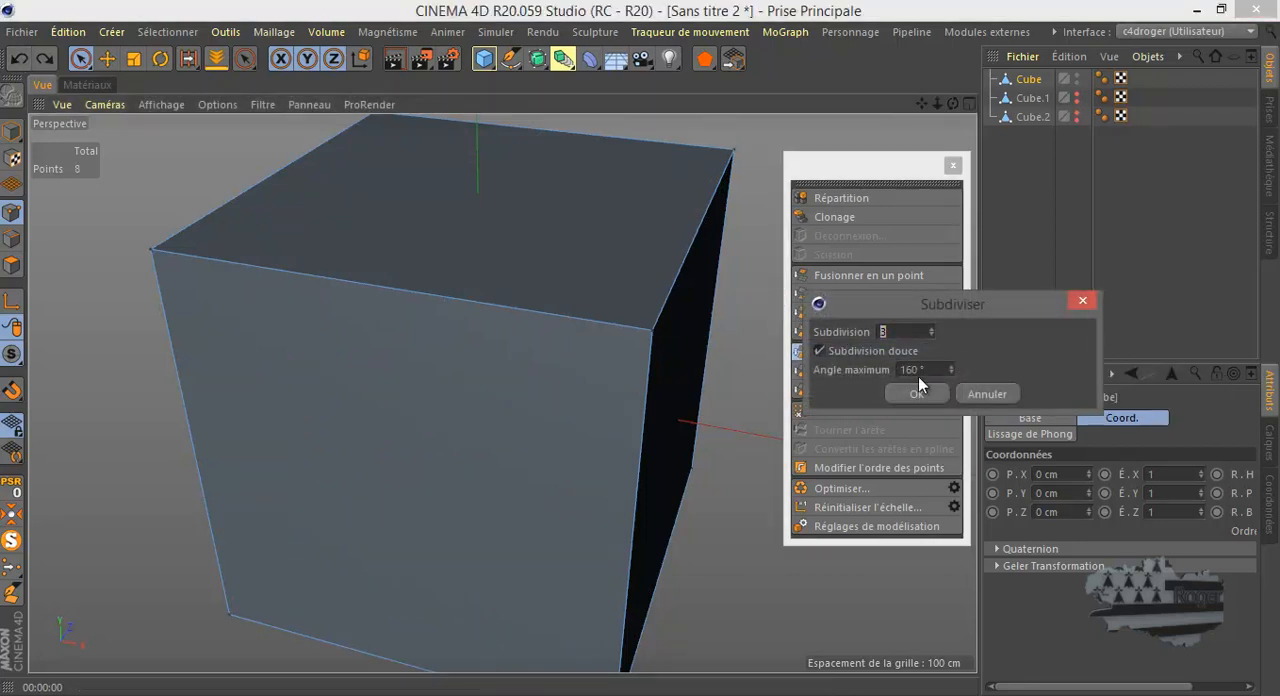
click(917, 394)
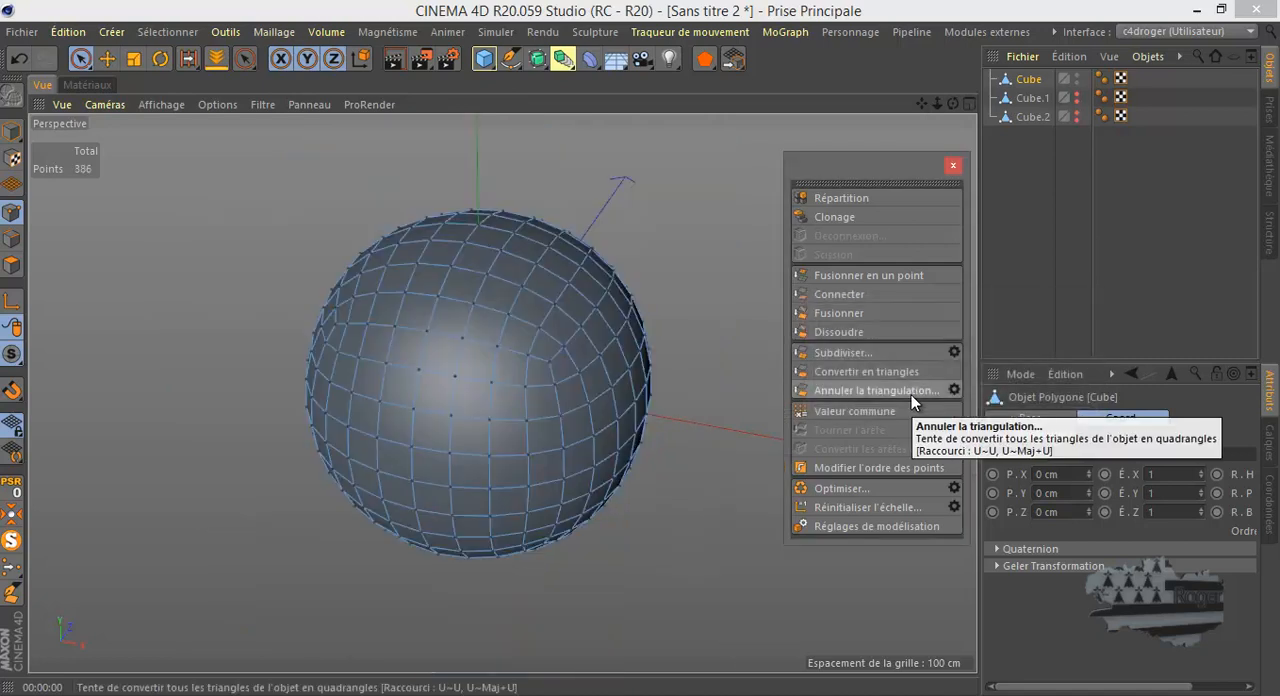
click(399, 56)
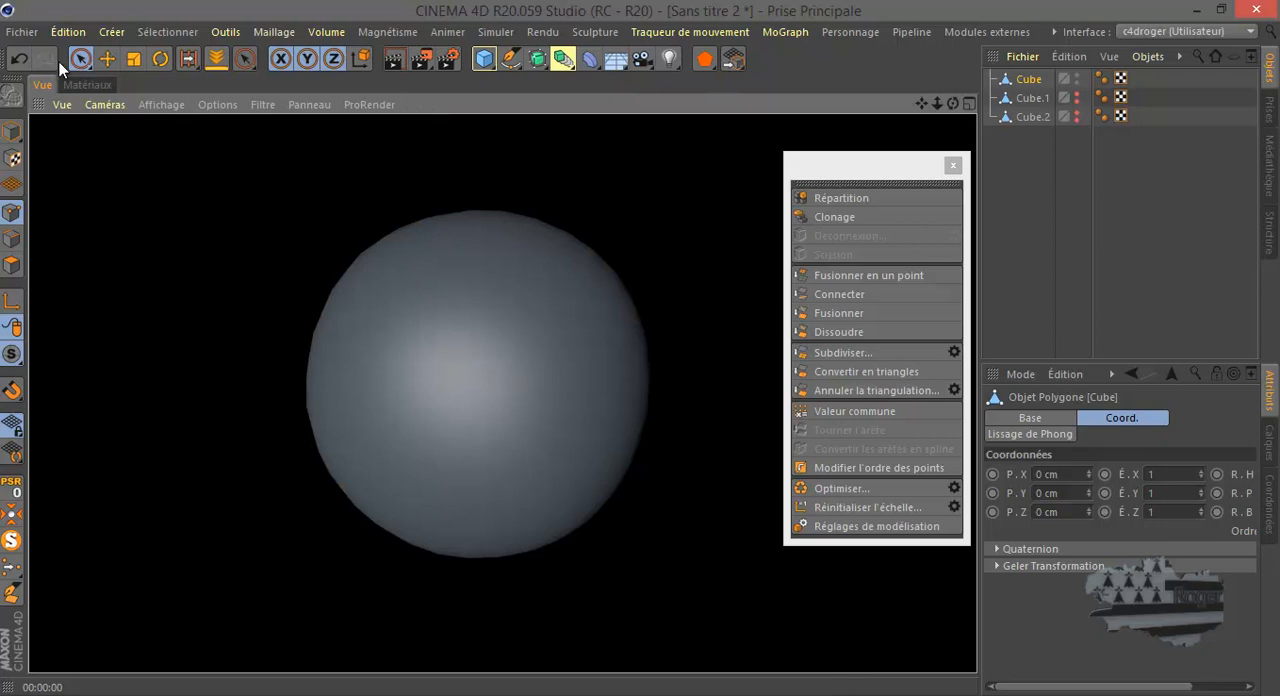
click(17, 62)
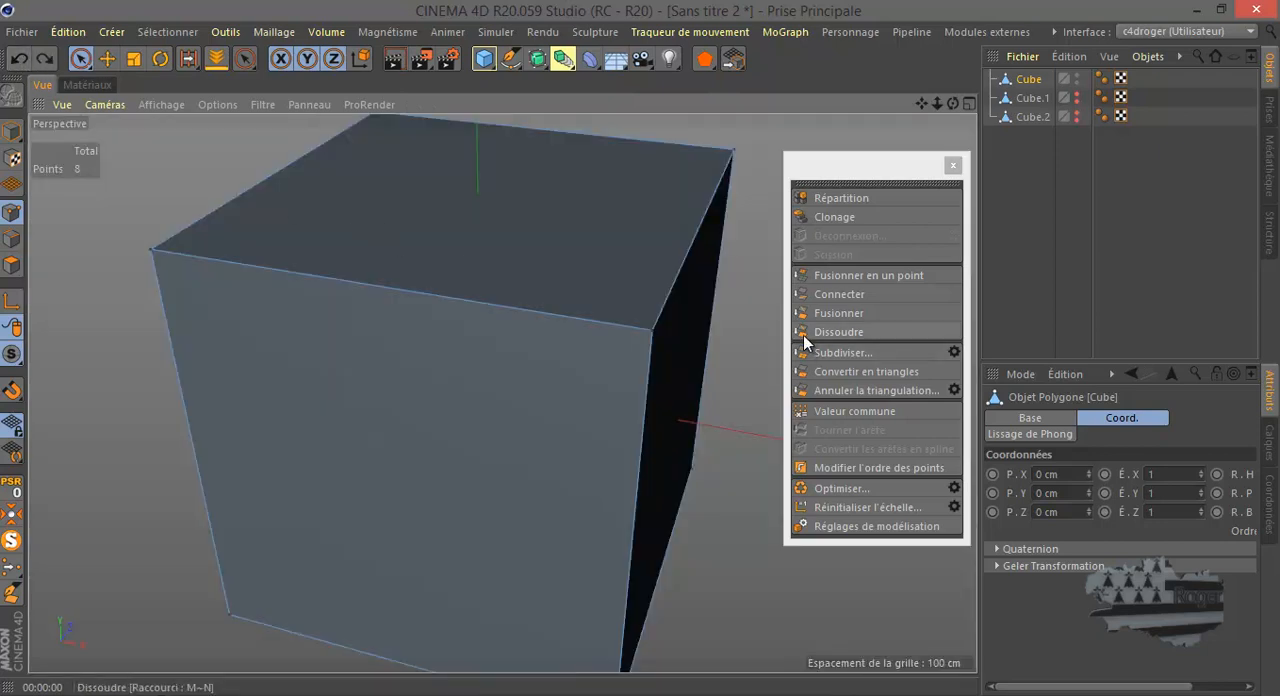
- Test-render the cube smoothly subdivided with Subdivision 3 and the maximum angle set to 100°, and undo the subdivision
click(954, 351)
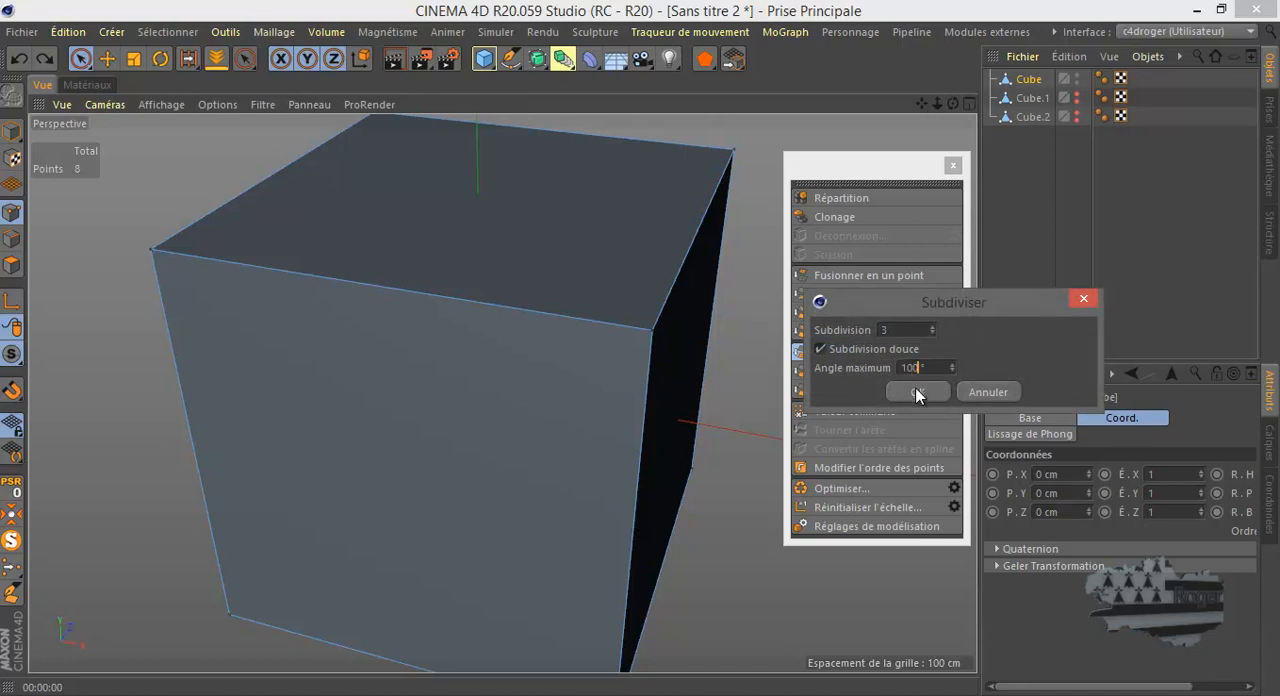
click(918, 393)
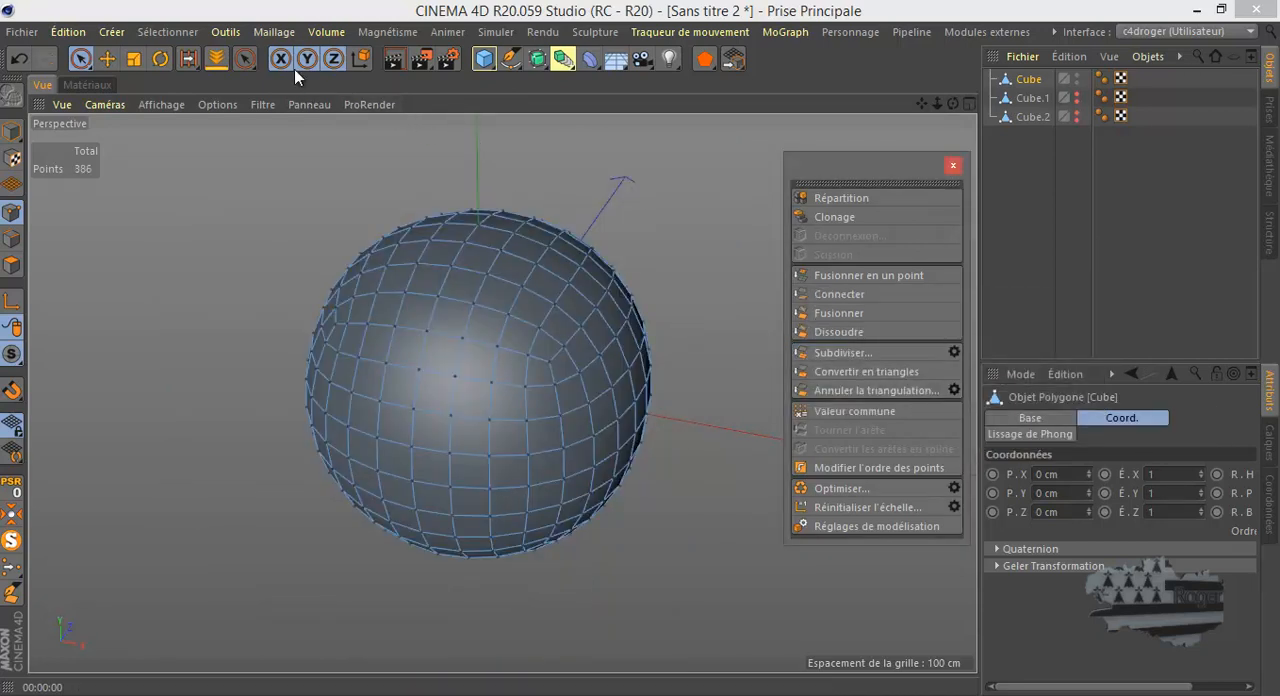
click(390, 58)
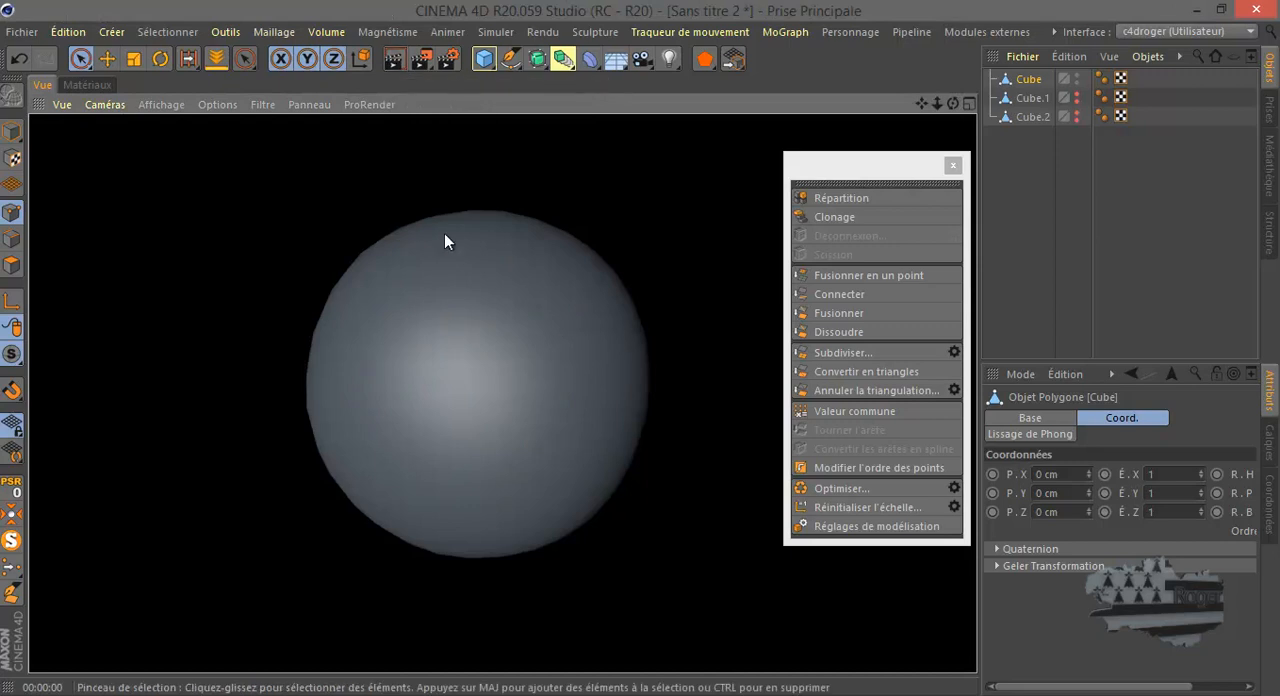
click(19, 57)
click(883, 349)
key(ctrl+z)
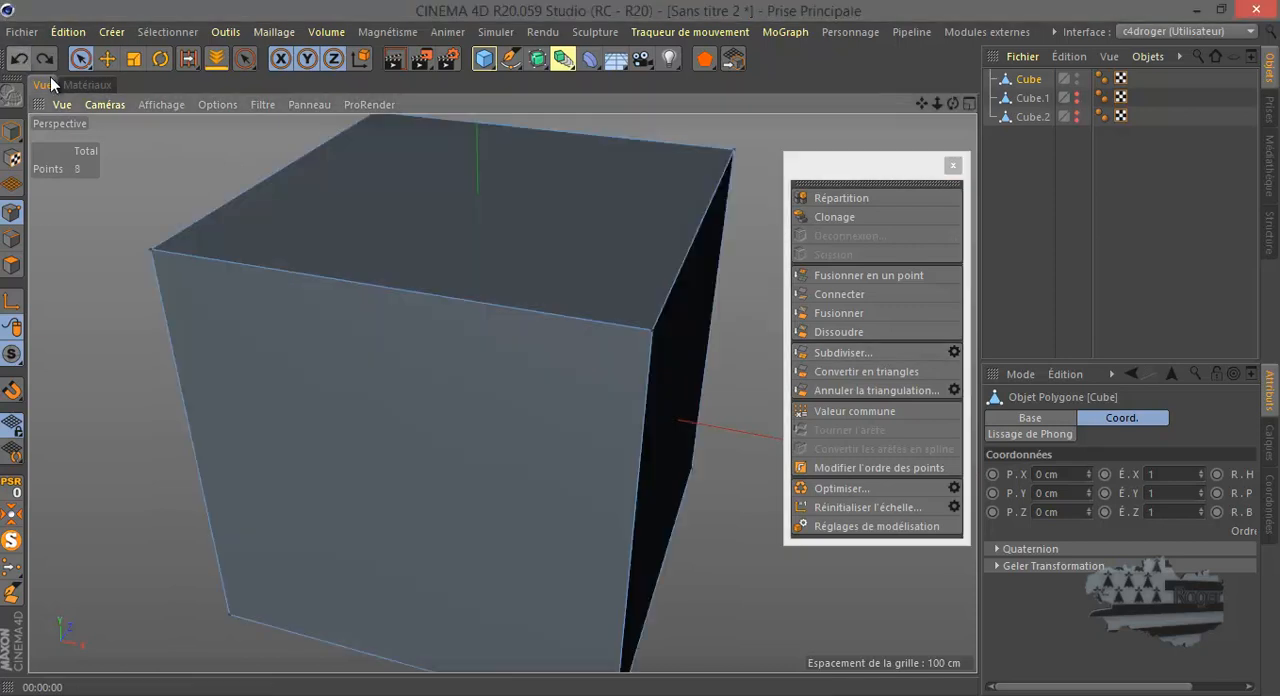
- Try a single-level subdivision of the cube with smooth subdivision (Subdivision douce) disabled, and undo it
click(954, 351)
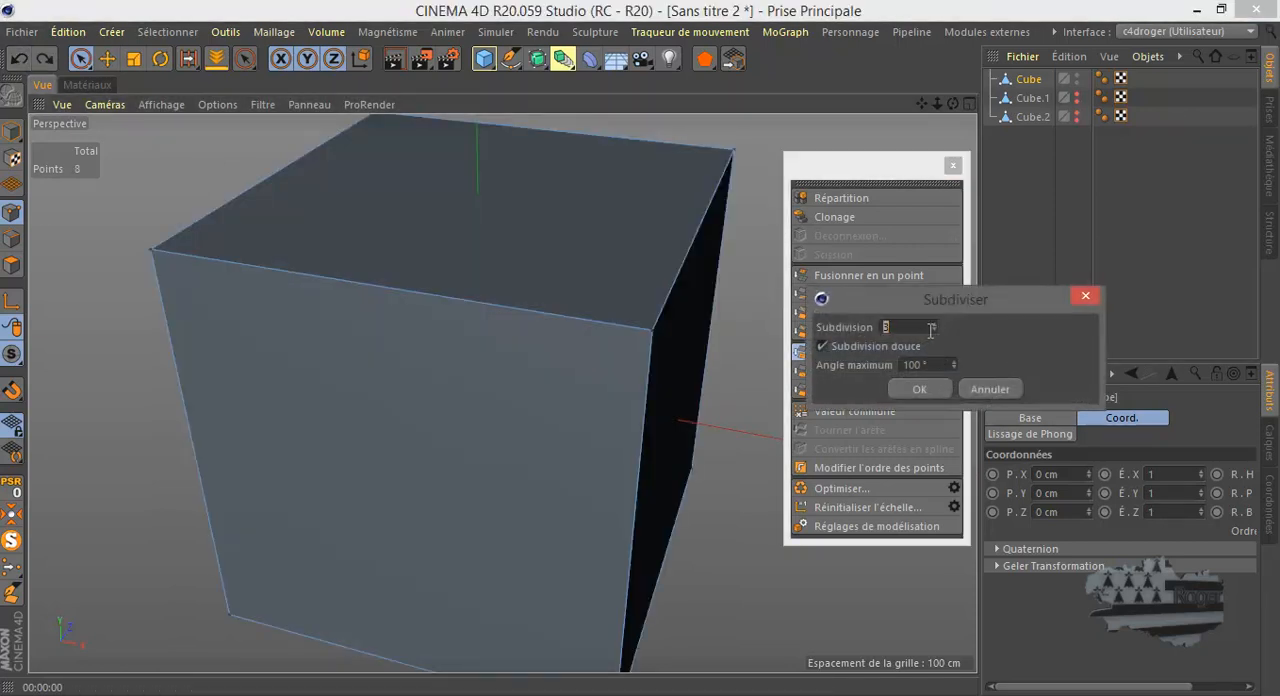
click(935, 330)
click(822, 346)
click(920, 389)
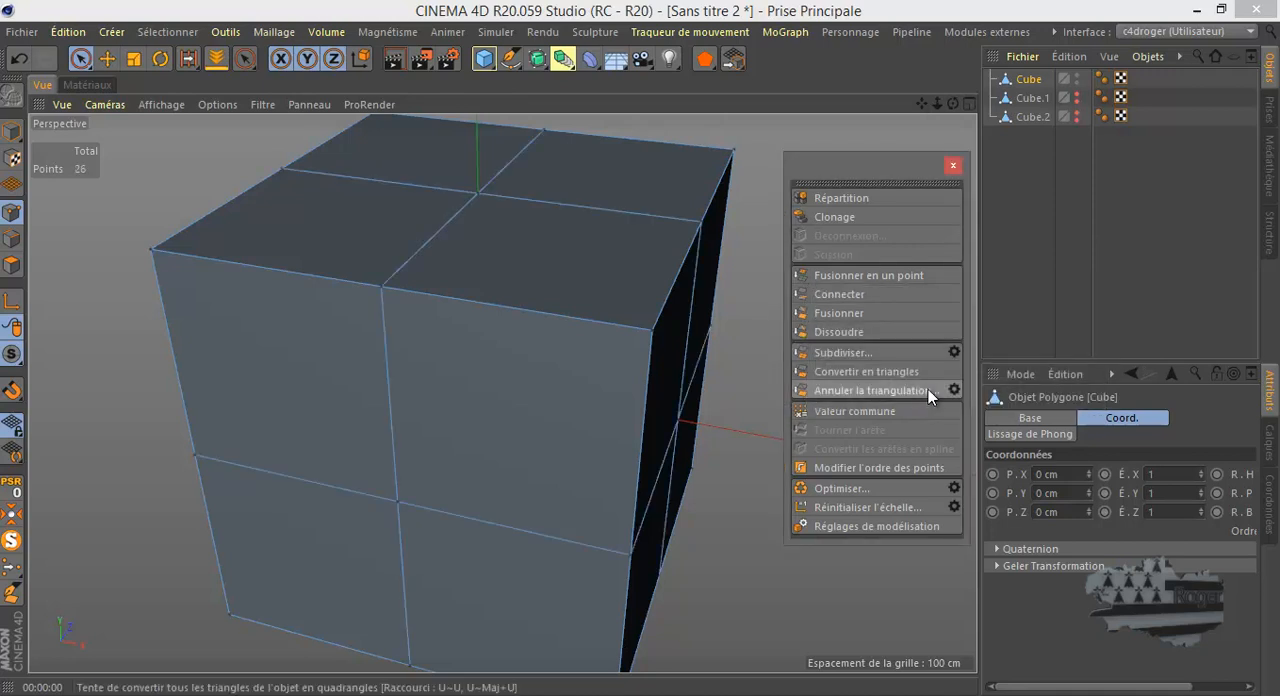
click(18, 58)
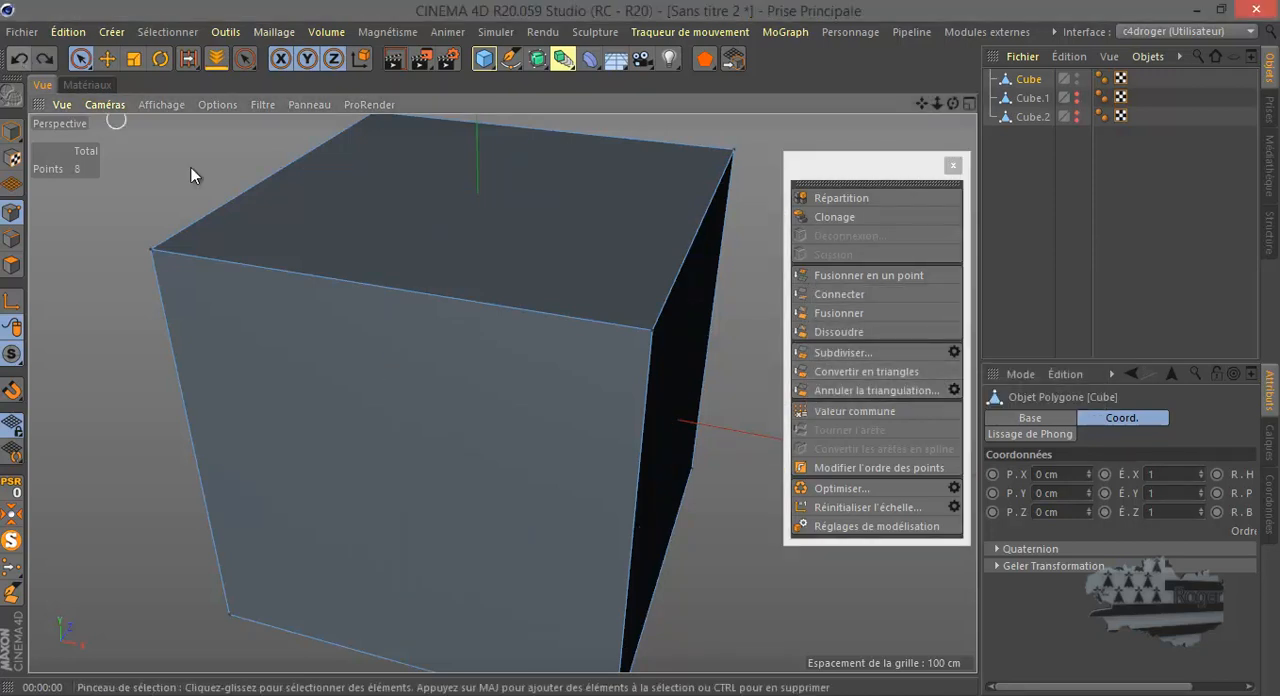
- Try converting the undivided cube's faces to triangles, inspect them, and undo the conversion
click(842, 369)
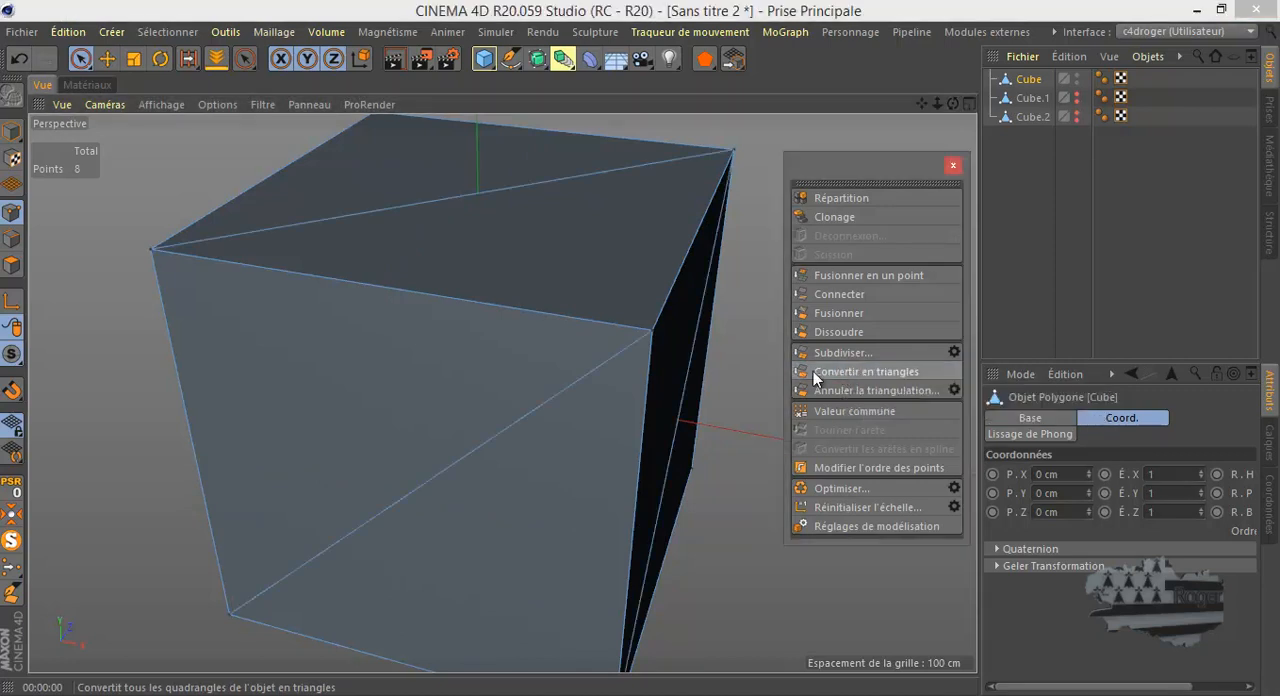
alt+drag(557, 371, 545, 368)
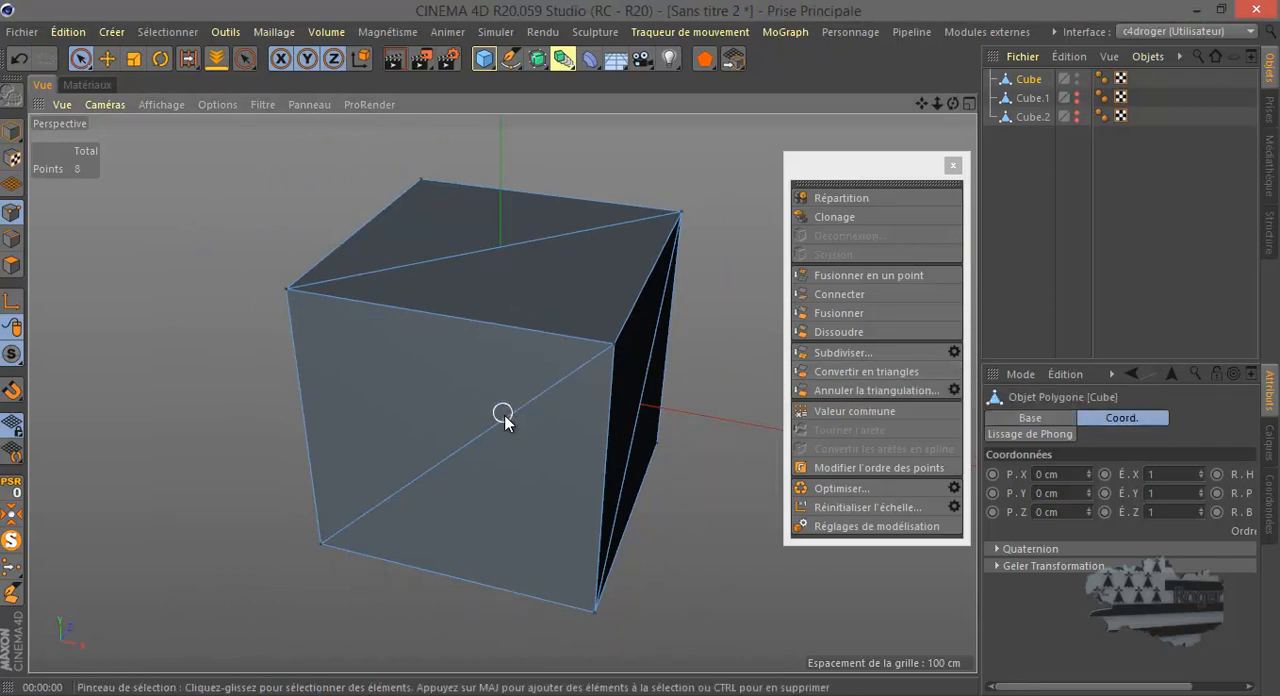
click(20, 56)
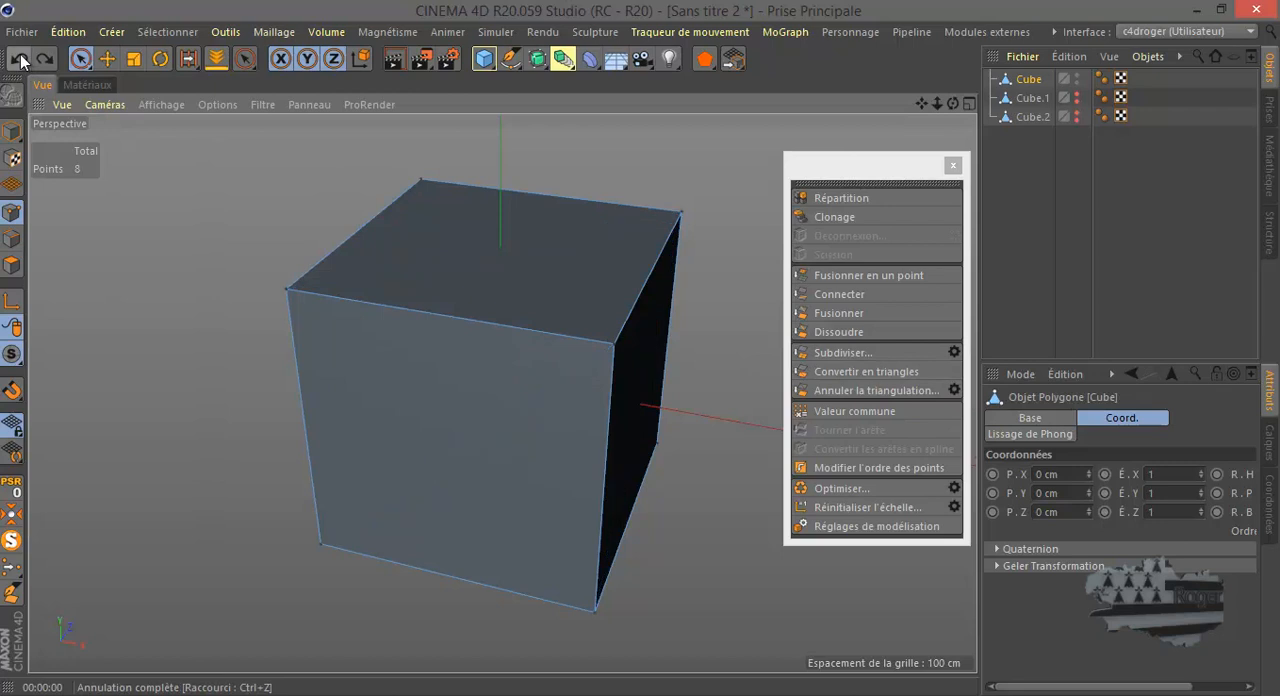
- Subdivide the cube with Subdivision 3 without smoothing and convert all its polygons to triangles
click(953, 352)
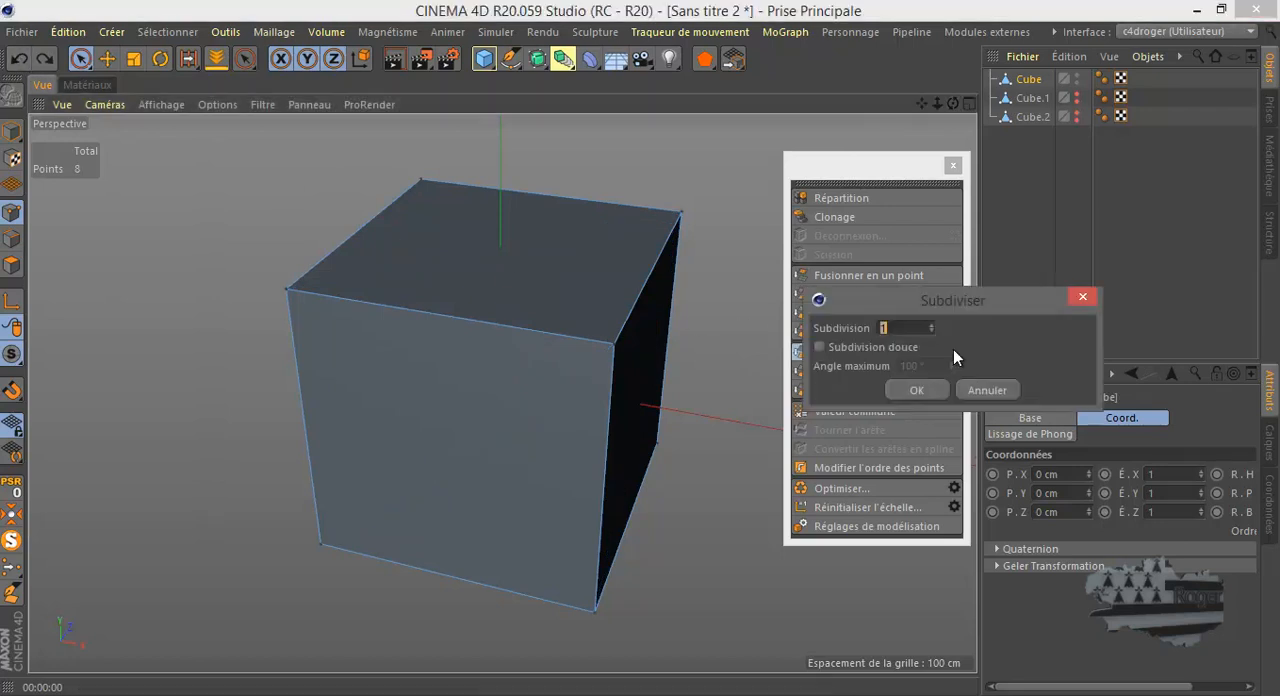
click(916, 390)
click(889, 374)
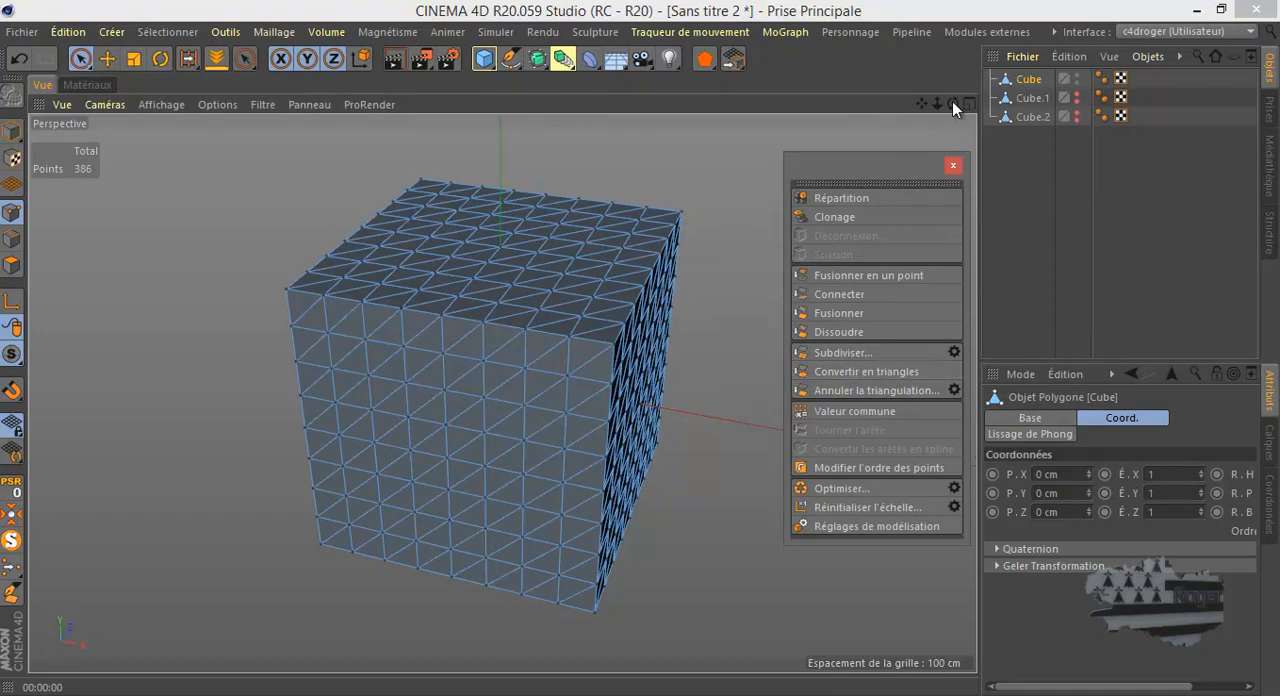
mouse_move(638, 348)
alt+mouse_down()
mouse_move(649, 358)
mouse_move(587, 353)
mouse_move(645, 355)
alt+mouse_up()
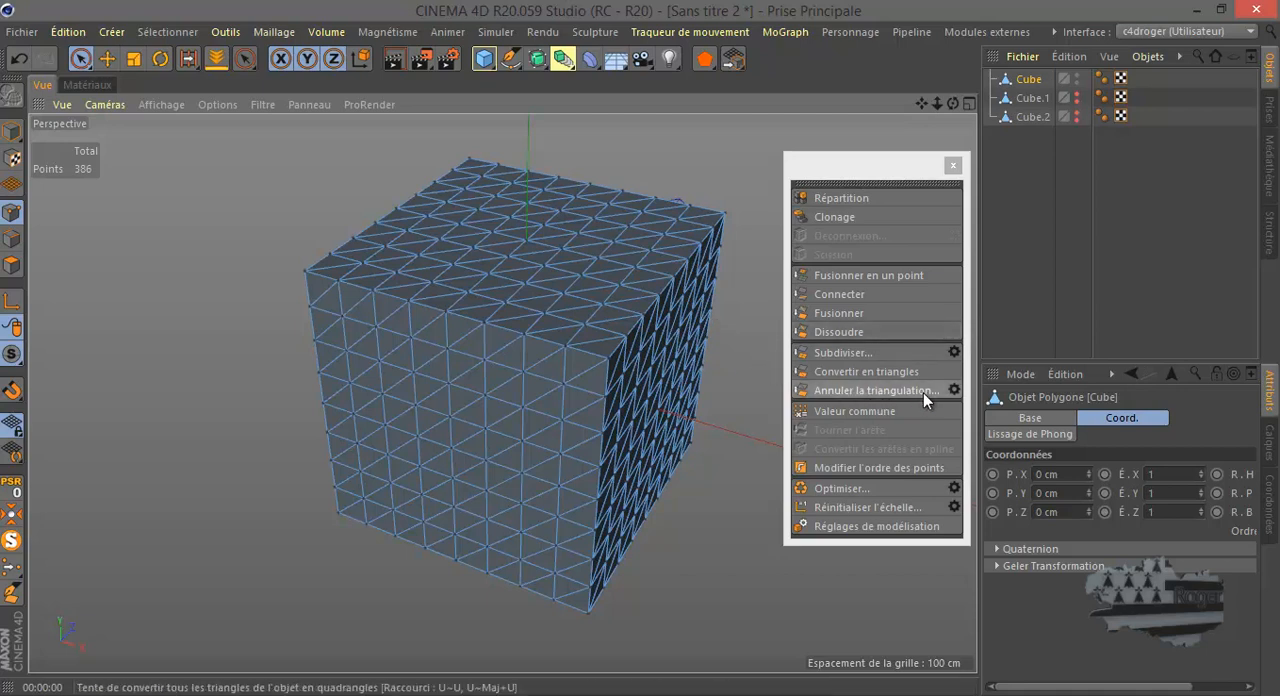
- Untriangulate the subdivided cube into quads, triangulating it again once to compare the two meshes
click(891, 392)
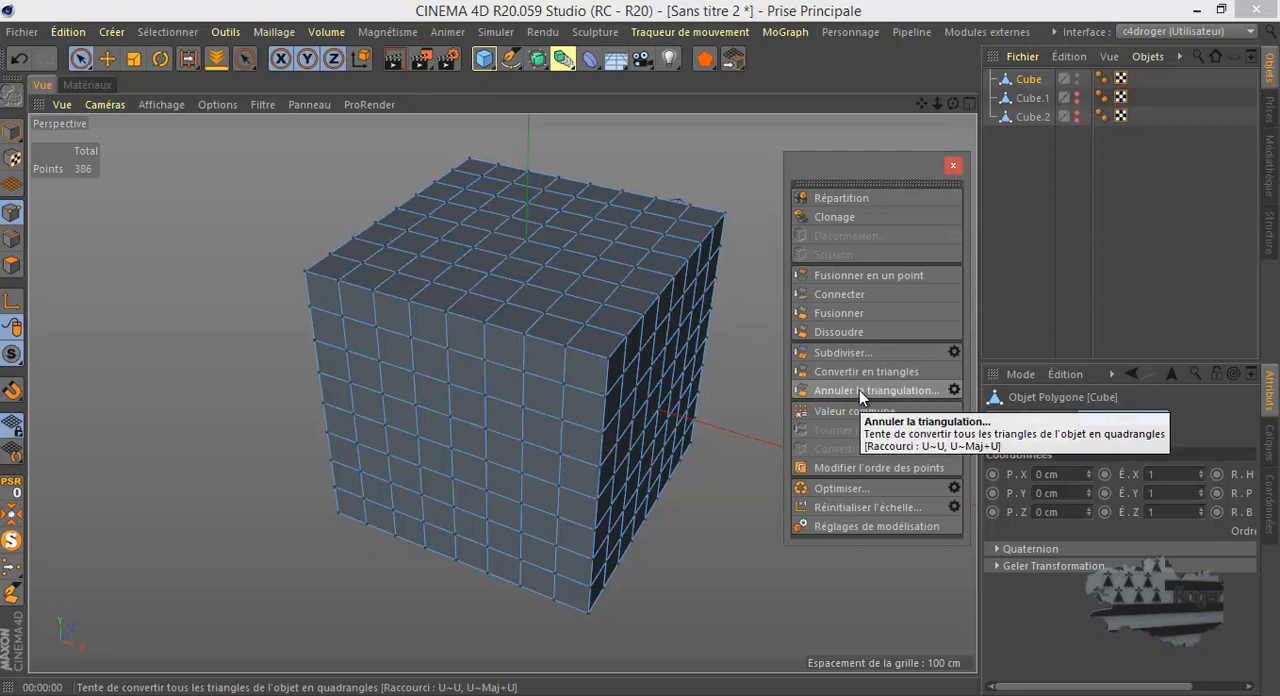
click(852, 373)
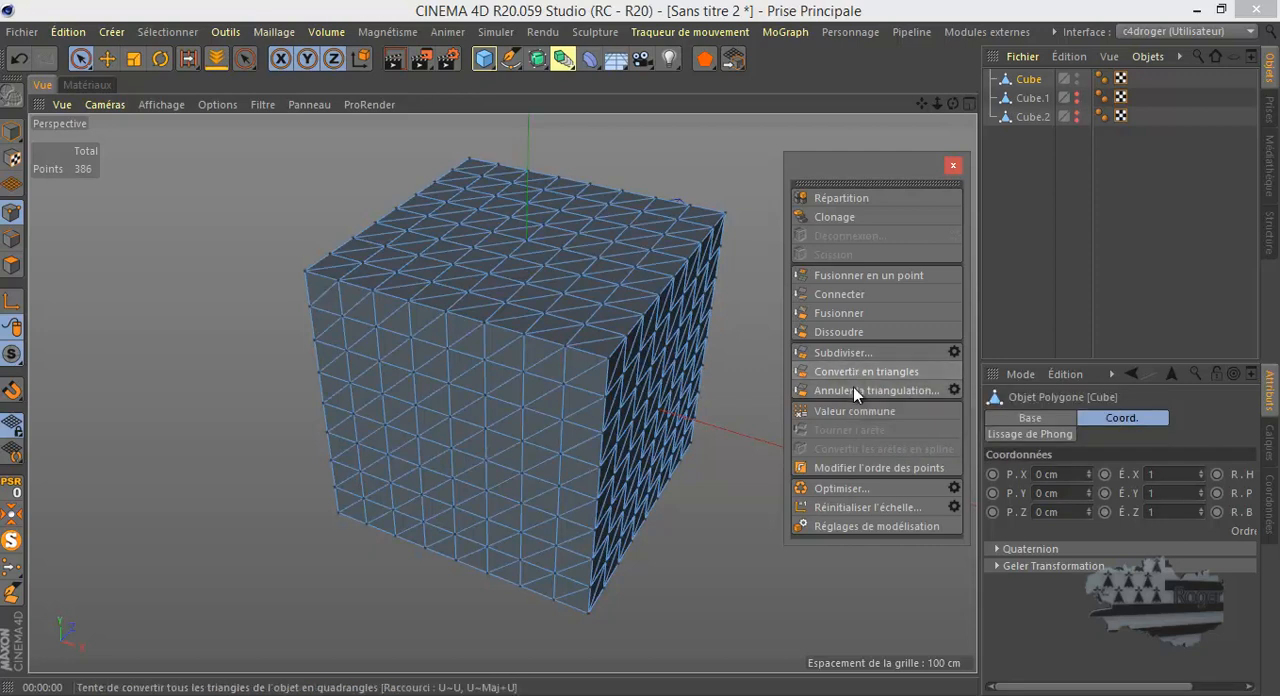
click(854, 388)
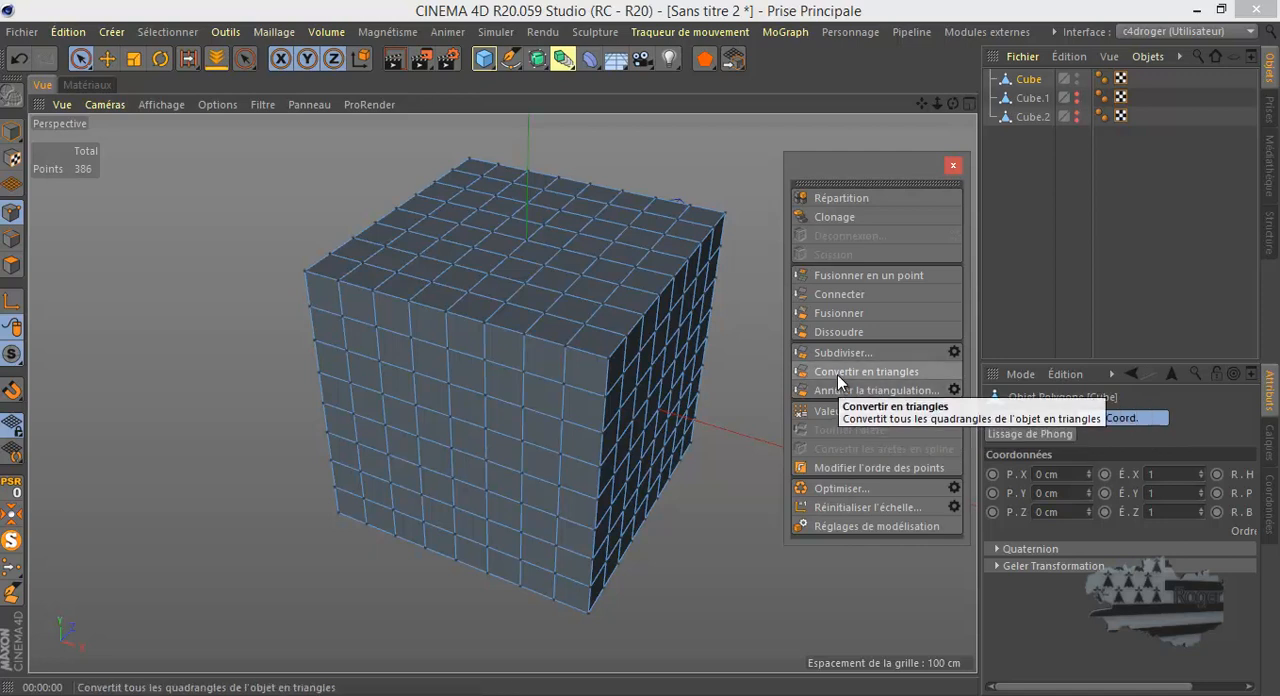
- Show the object Cube.1 instead of Cube and untriangulate its mesh into quads
click(1076, 78)
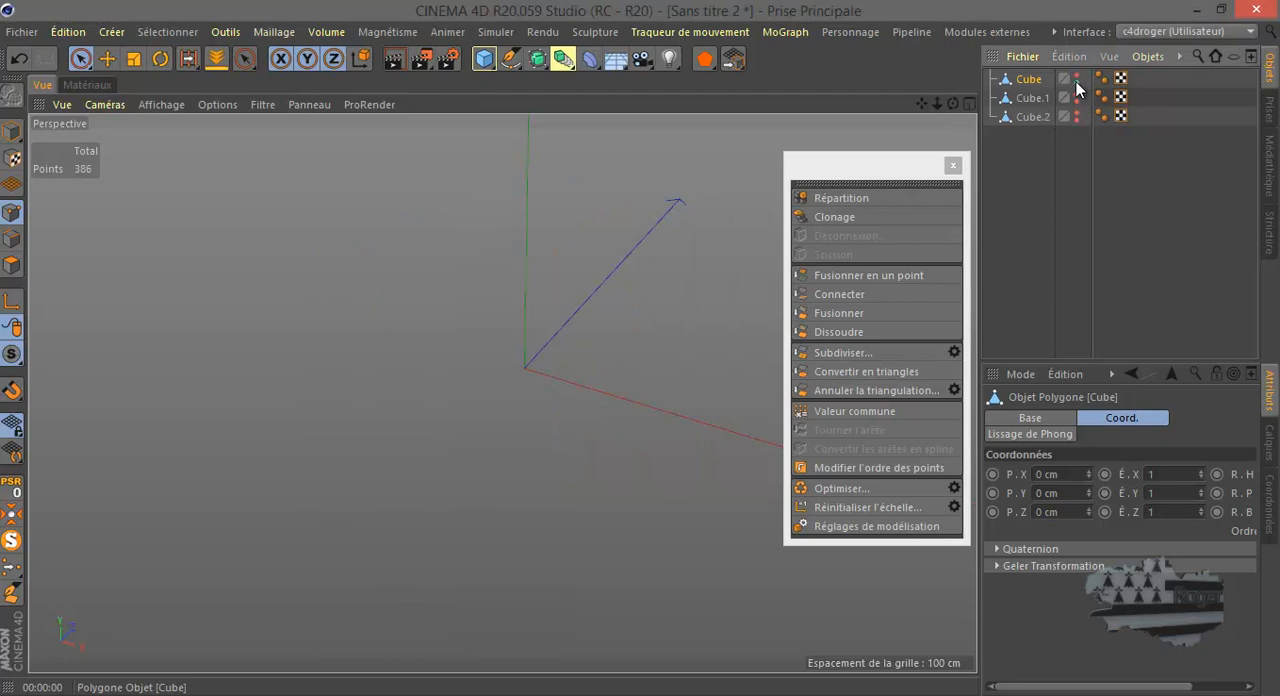
click(1076, 96)
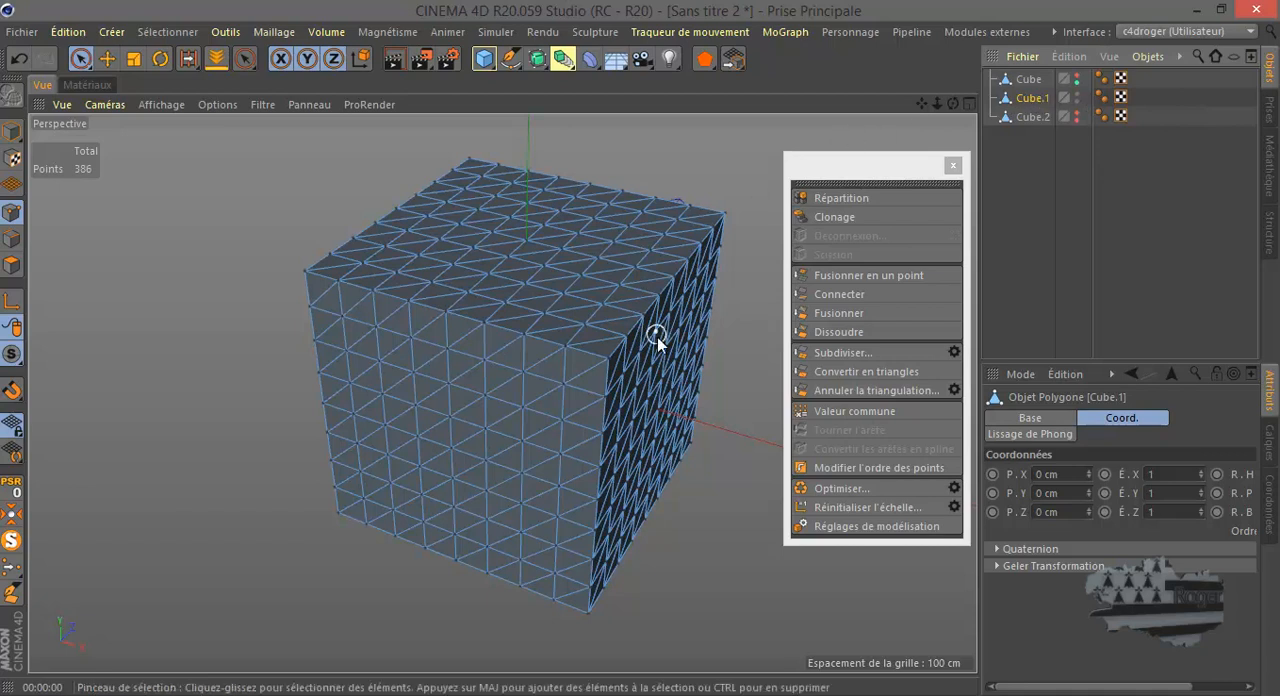
click(862, 389)
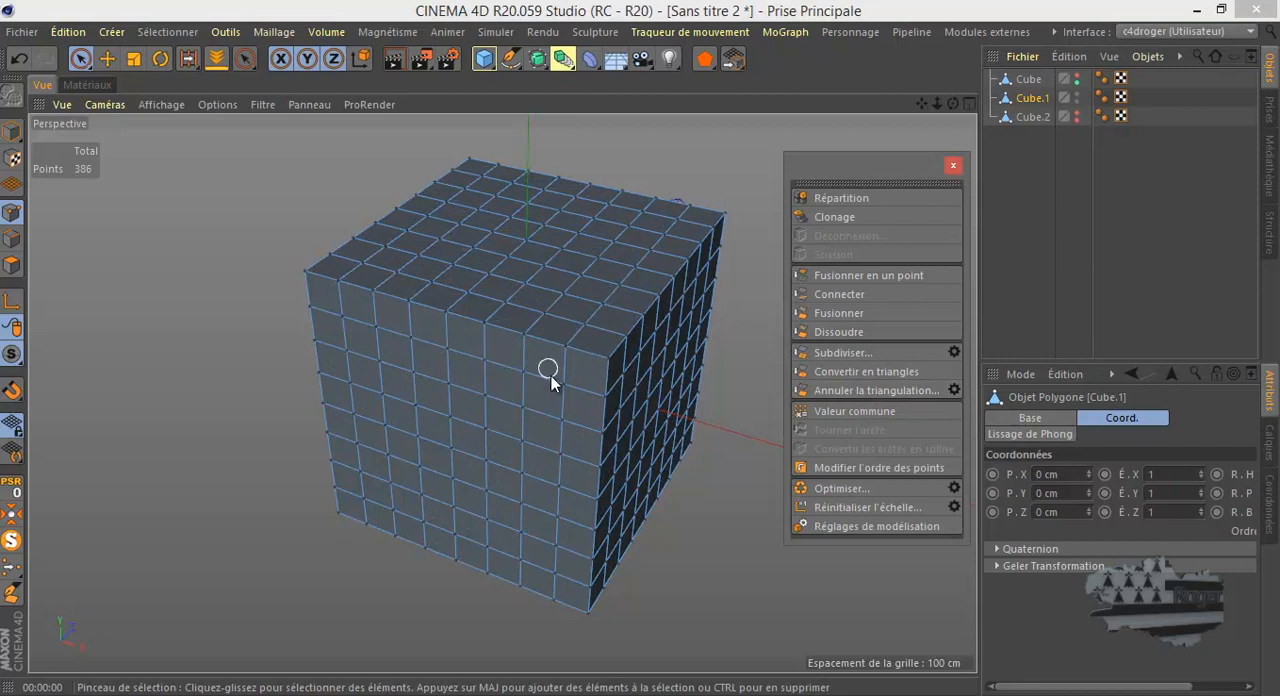
- Hide Cube.1, then make Cube.2 visible and the active object
click(1077, 93)
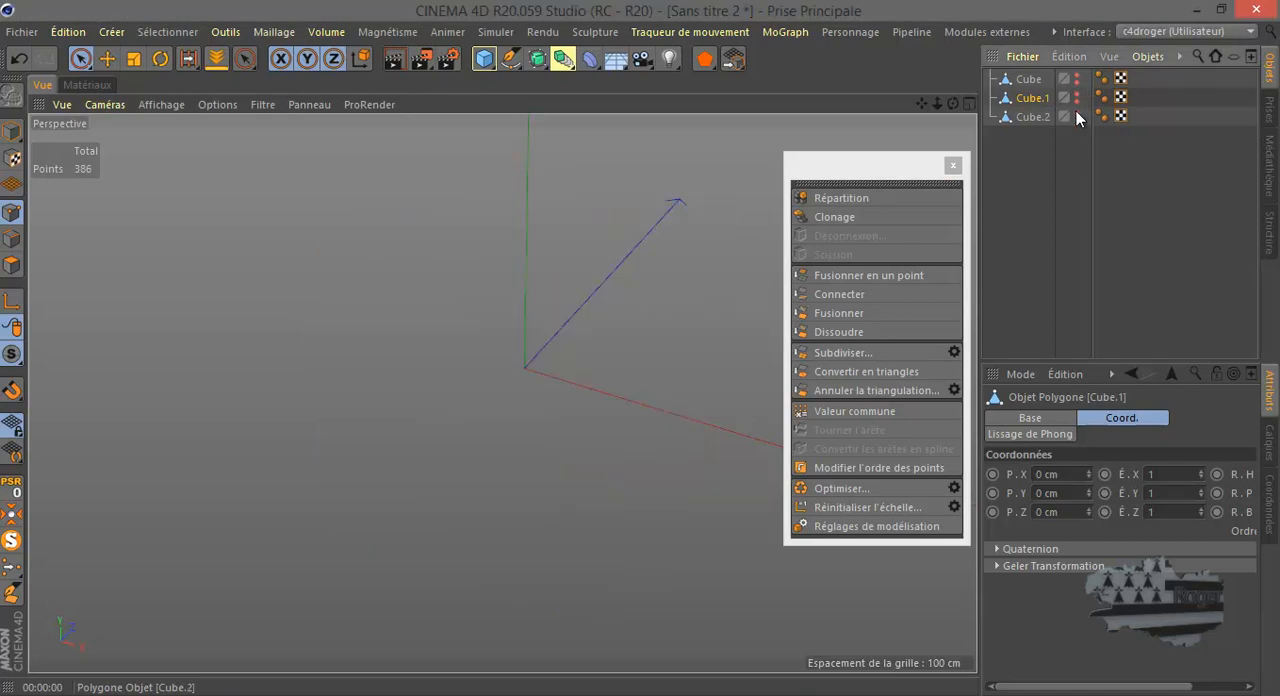
click(1077, 112)
click(1033, 117)
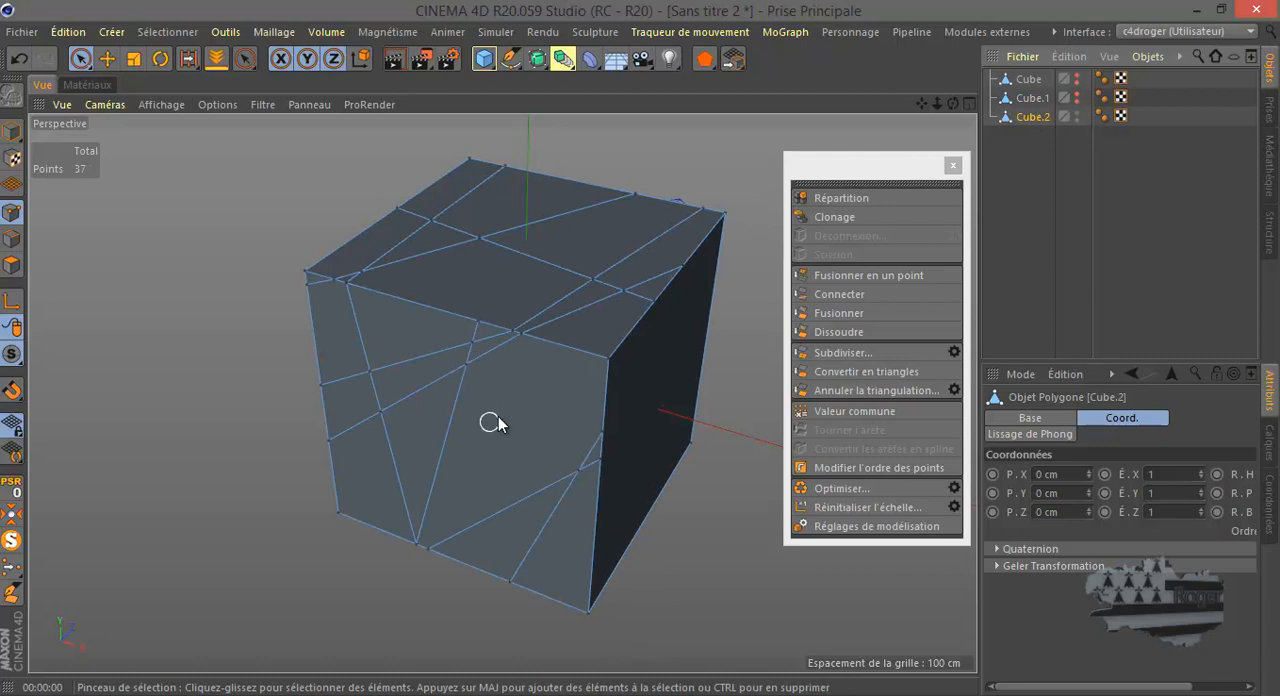
- Weld the two nearly coincident points on the upper front edge of Cube.2 into one and clear the point selection
click(516, 330)
click(11, 567)
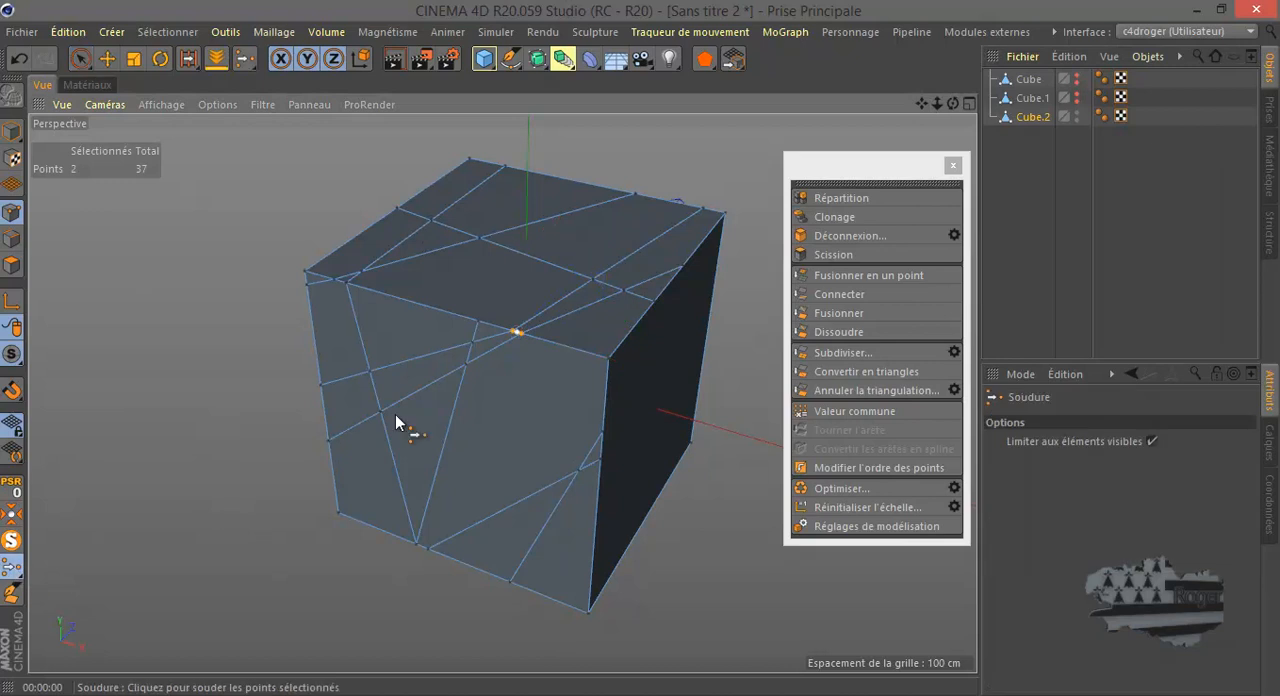
click(521, 333)
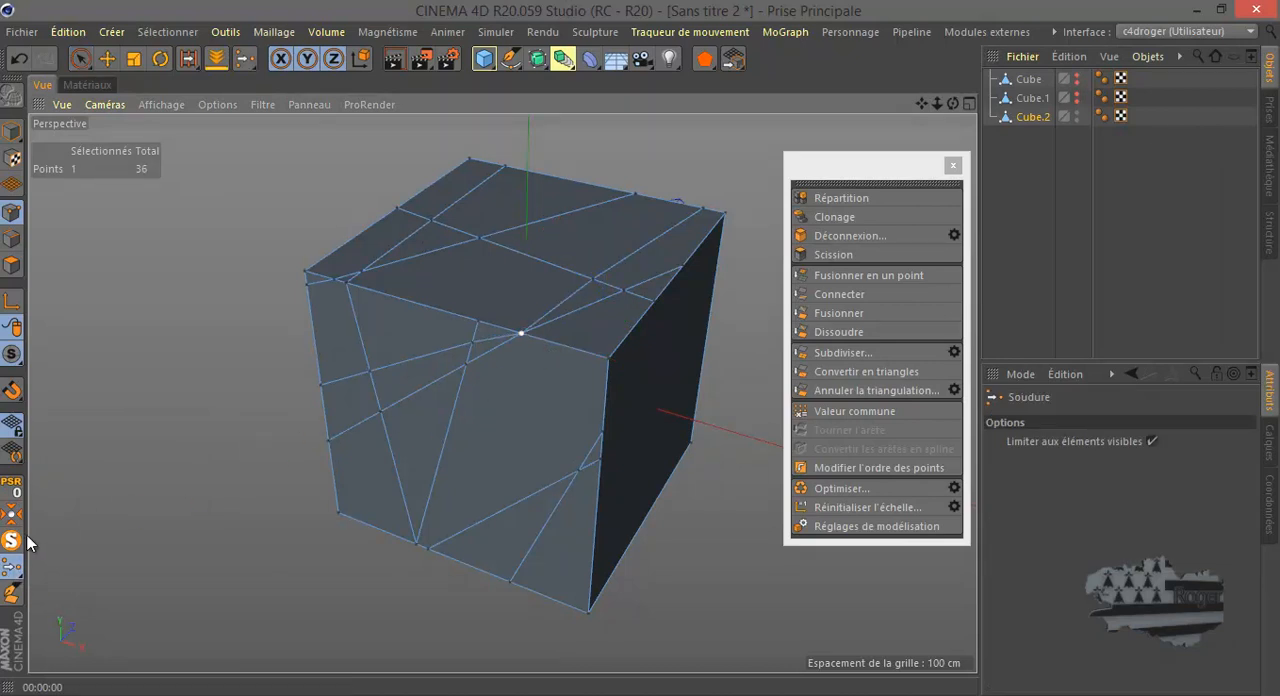
click(107, 58)
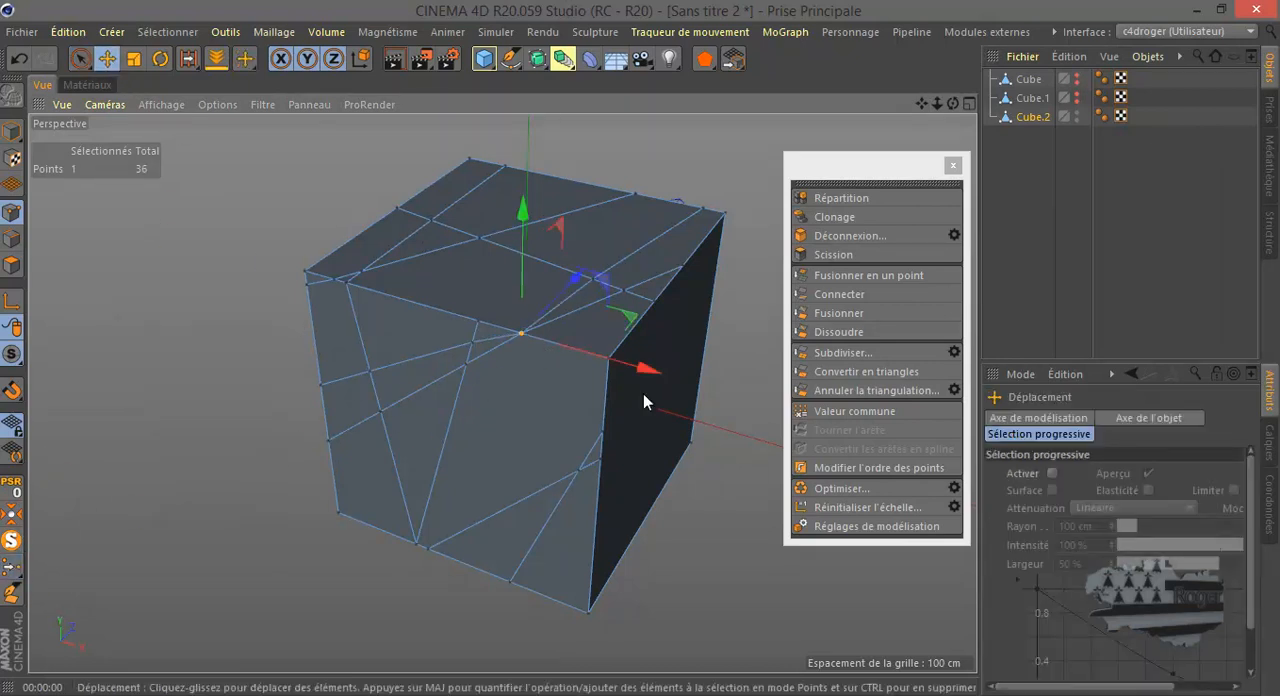
click(705, 508)
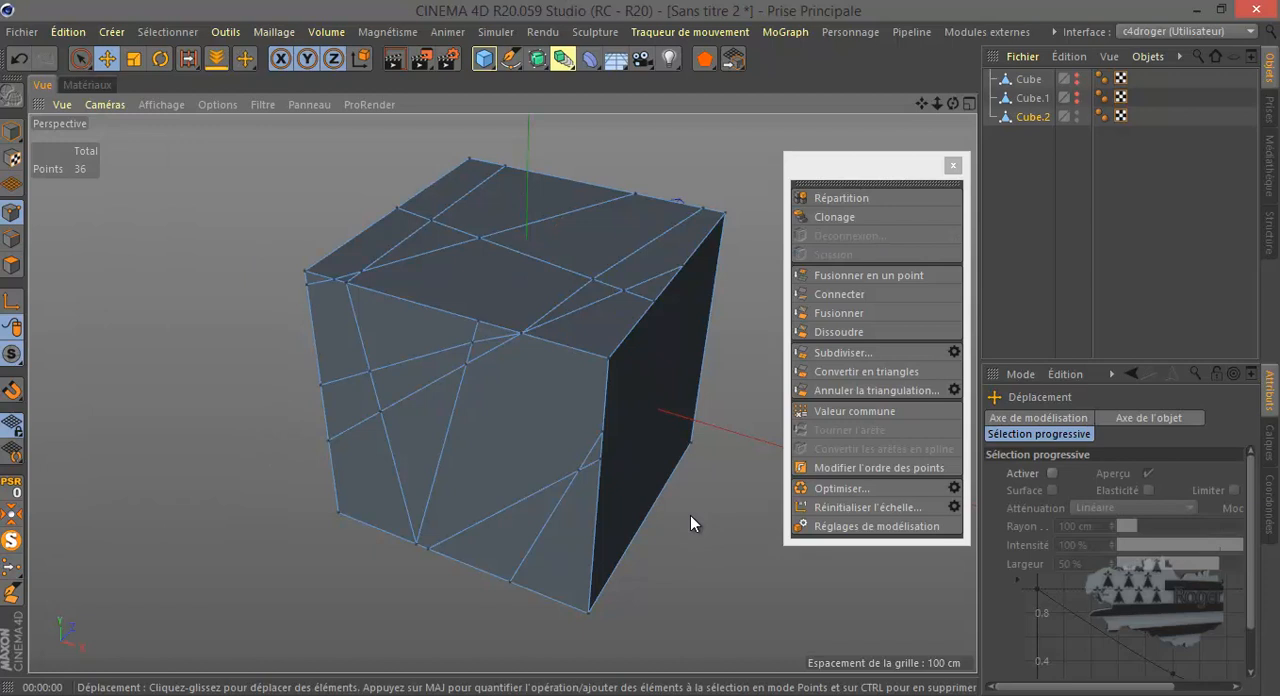
- Try to untriangulate Cube.2 with no points selected, and undo the operation
click(868, 397)
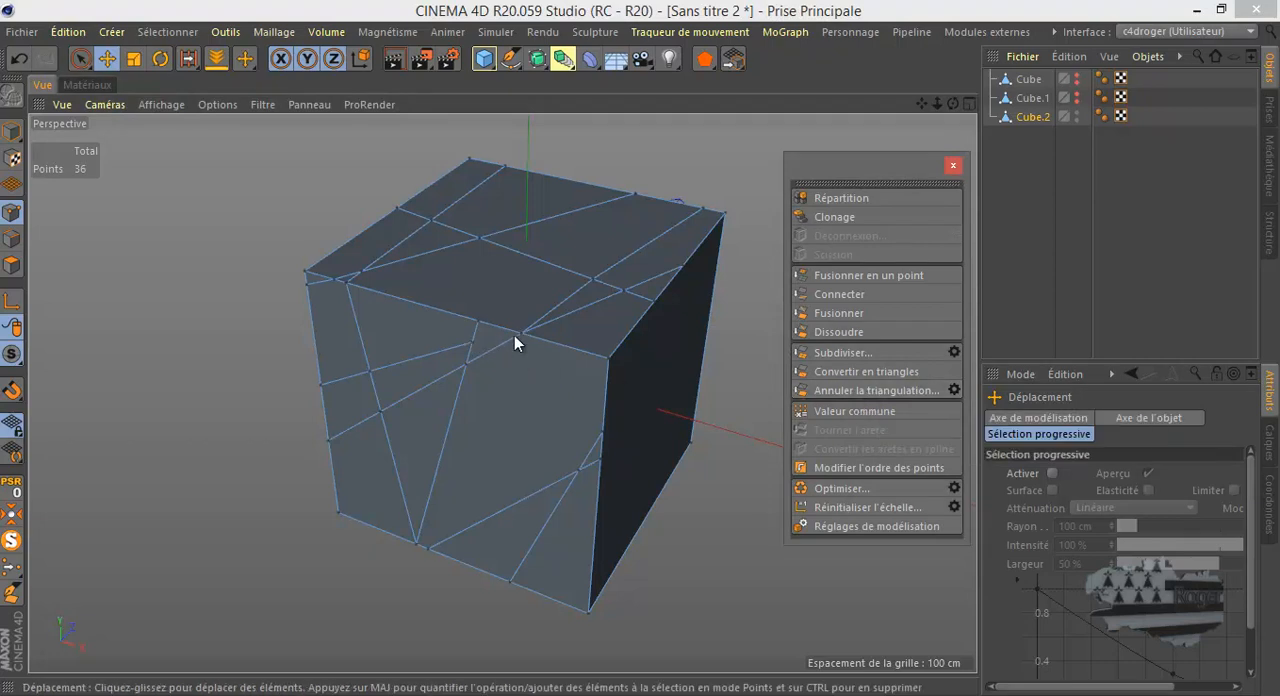
click(20, 60)
click(17, 60)
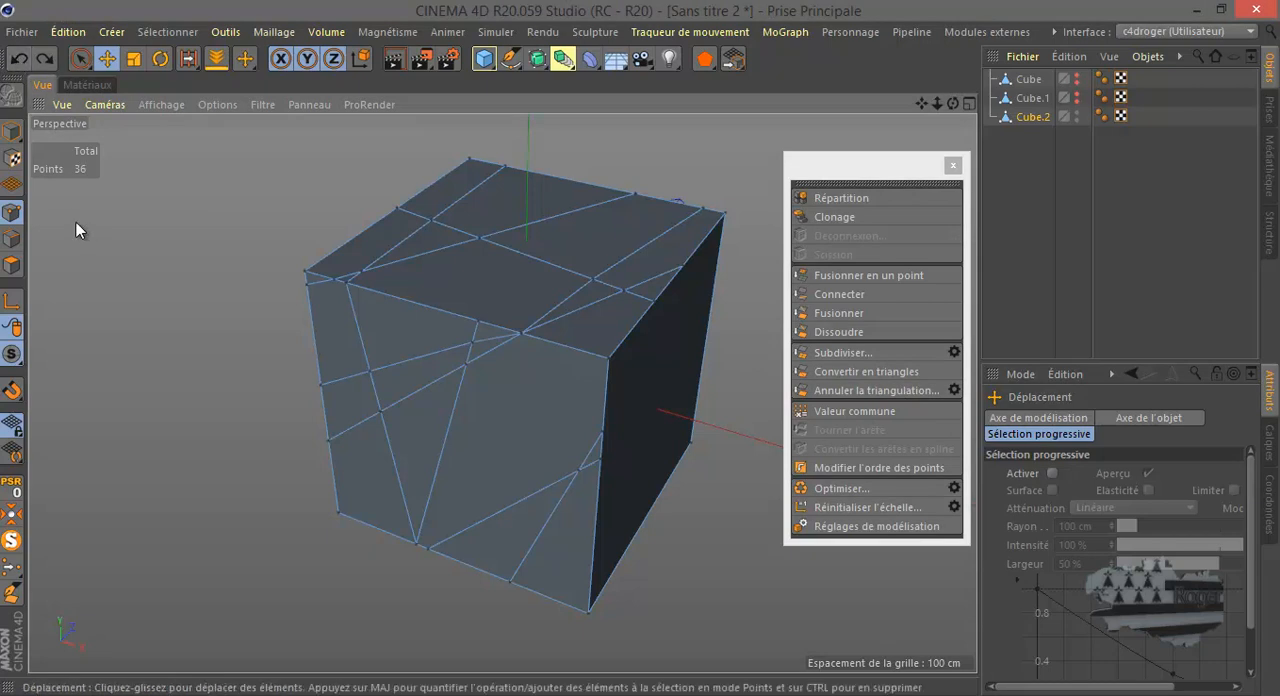
- Select the interior points on the top face of Cube.2 and untriangulate the mesh with n-gon creation enabled
click(81, 58)
mouse_move(363, 265)
mouse_down()
mouse_move(409, 229)
mouse_move(458, 218)
mouse_move(623, 291)
mouse_up()
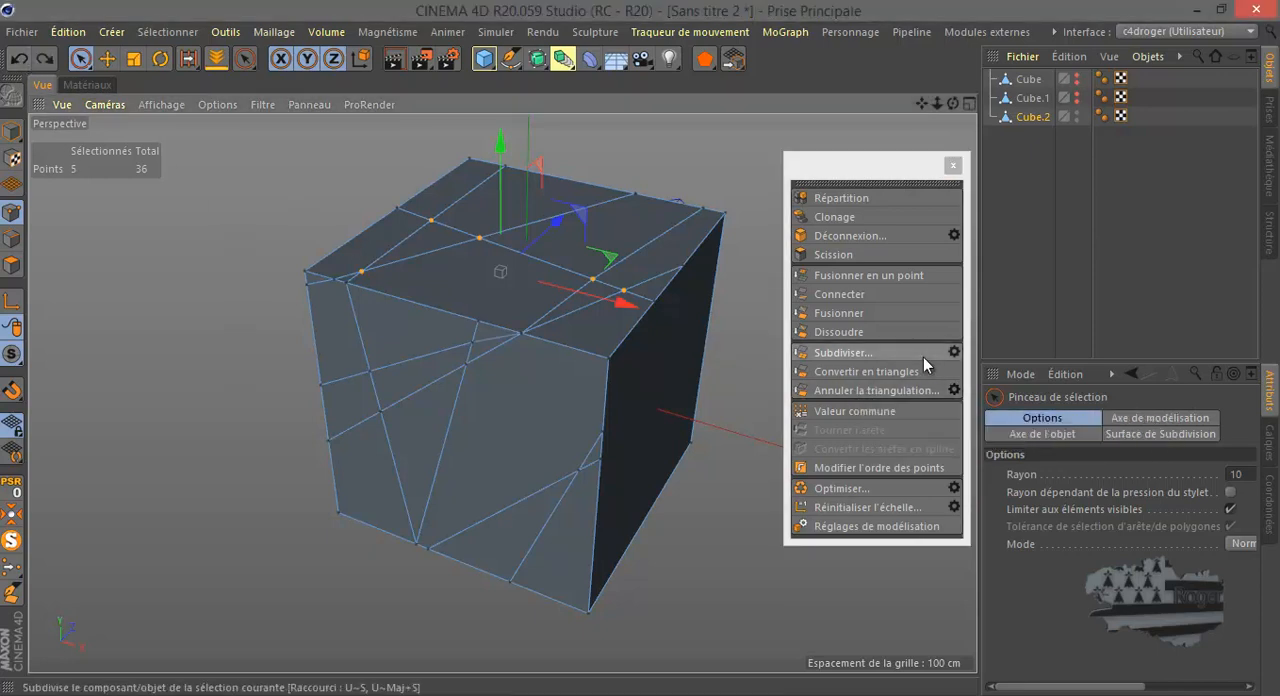
click(954, 390)
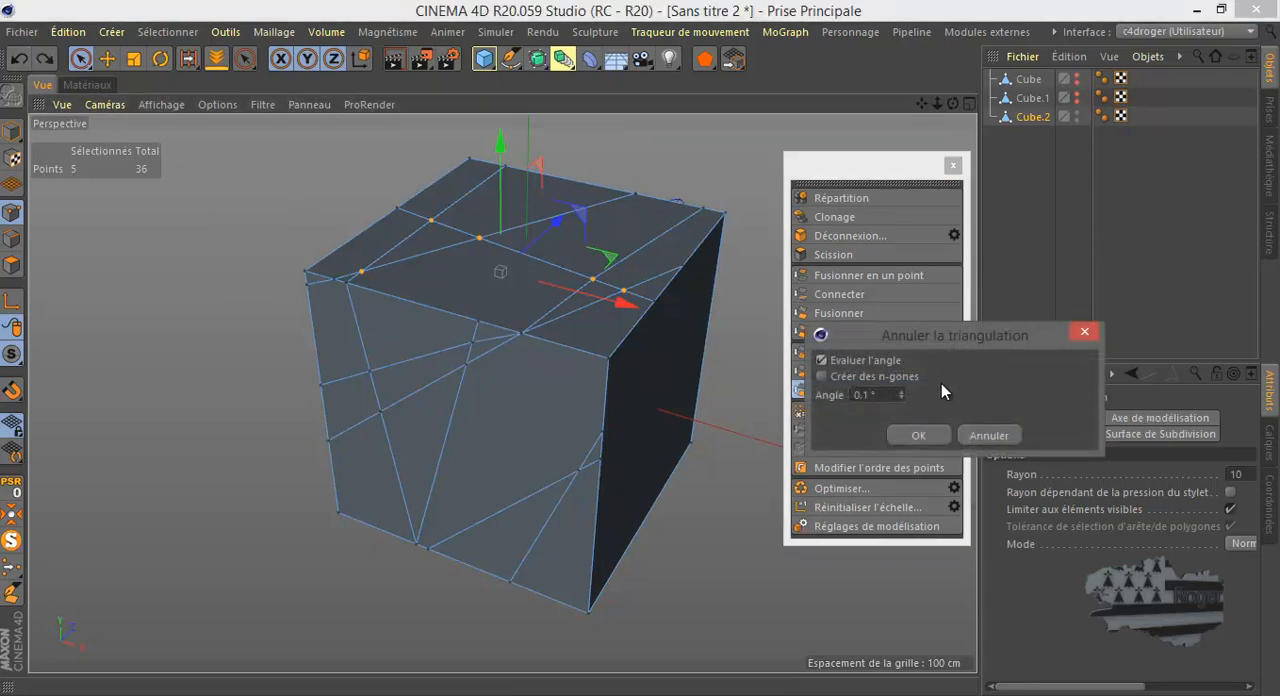
click(821, 377)
click(926, 436)
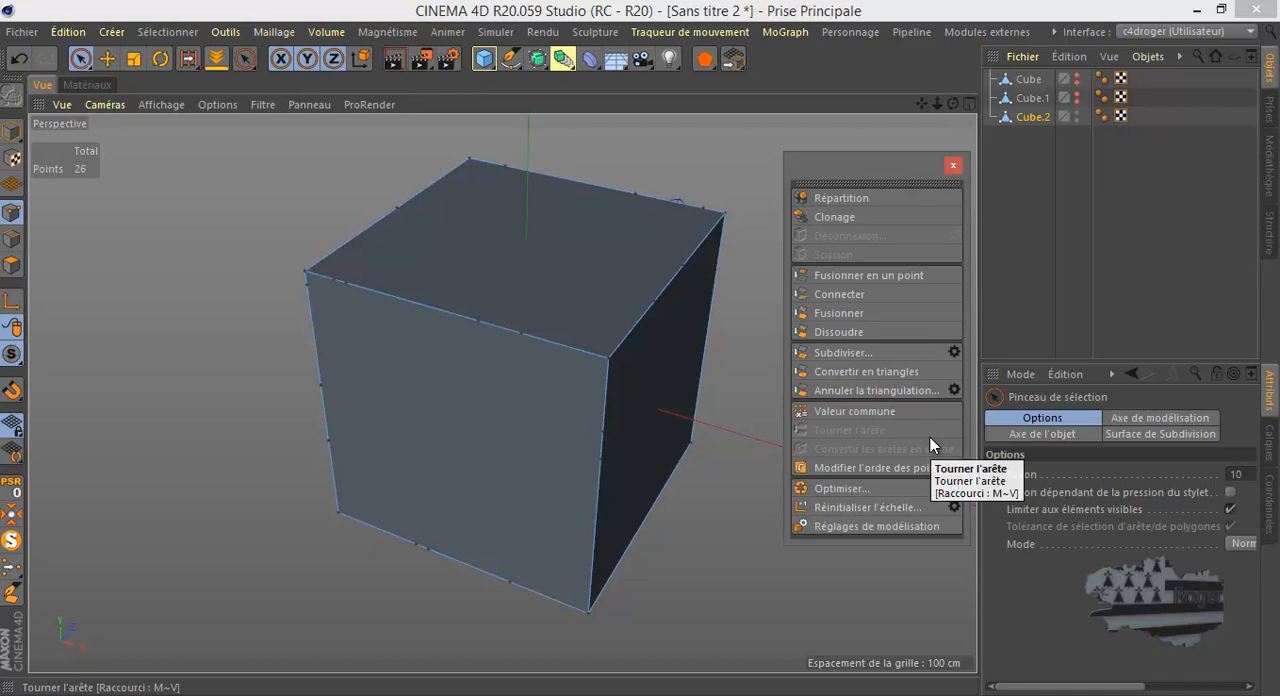
- Select the leftover points along the front face's edges to examine them, and clear the selection
mouse_move(344, 284)
mouse_down()
mouse_move(557, 349)
mouse_move(556, 362)
mouse_up()
mouse_move(534, 462)
mouse_down()
mouse_move(491, 591)
mouse_move(406, 549)
mouse_up()
mouse_move(589, 432)
mouse_down()
mouse_move(597, 460)
mouse_move(331, 443)
mouse_move(314, 375)
mouse_move(329, 422)
mouse_up()
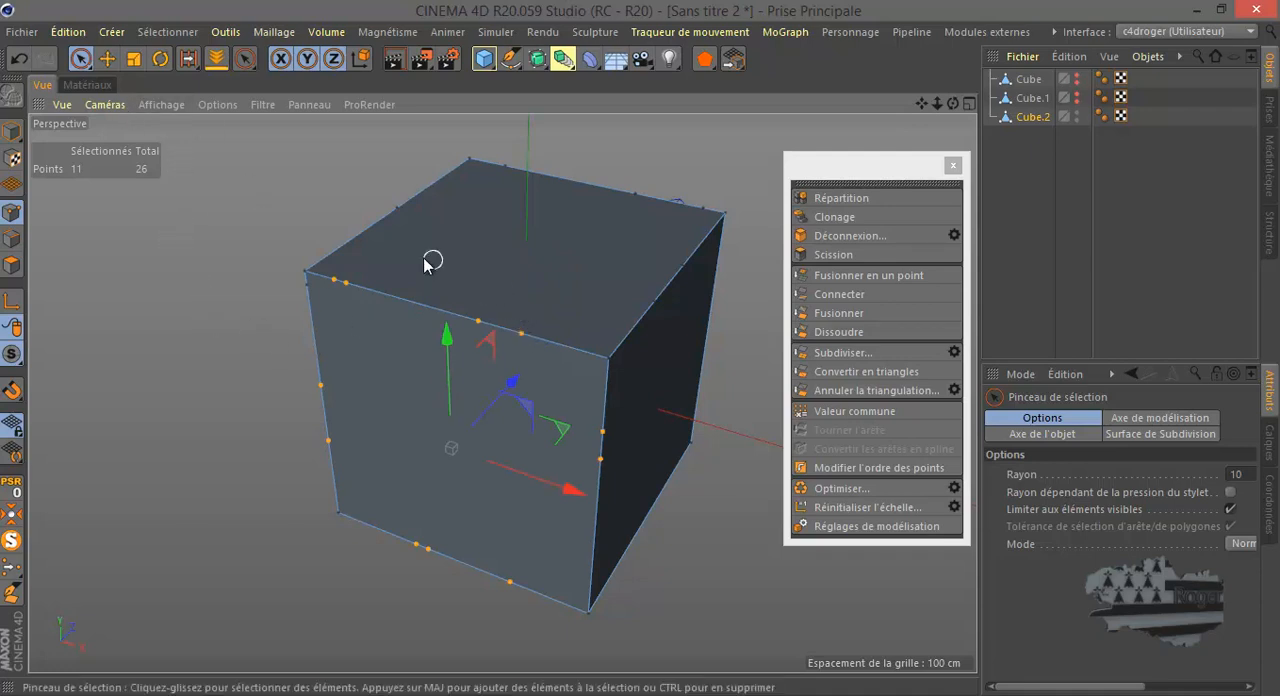
click(210, 213)
- Try to optimize Cube.2 with no points selected and with all points selected, and clear the selection
right_click(211, 212)
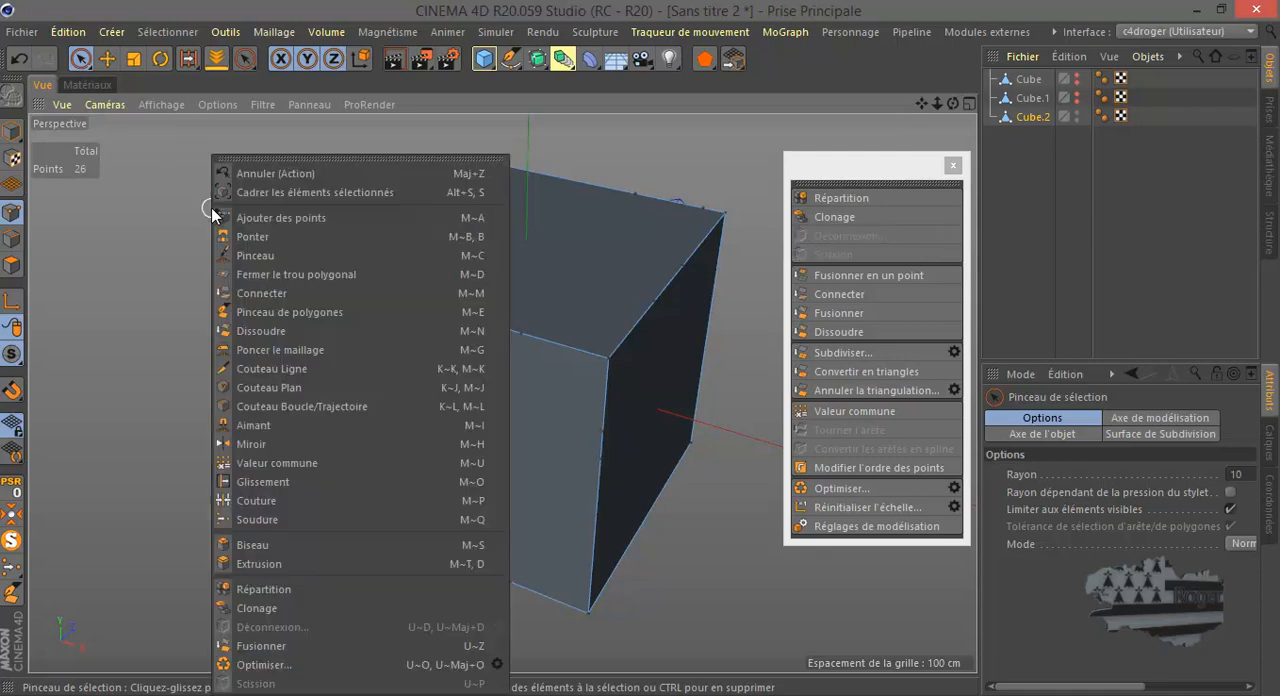
click(220, 672)
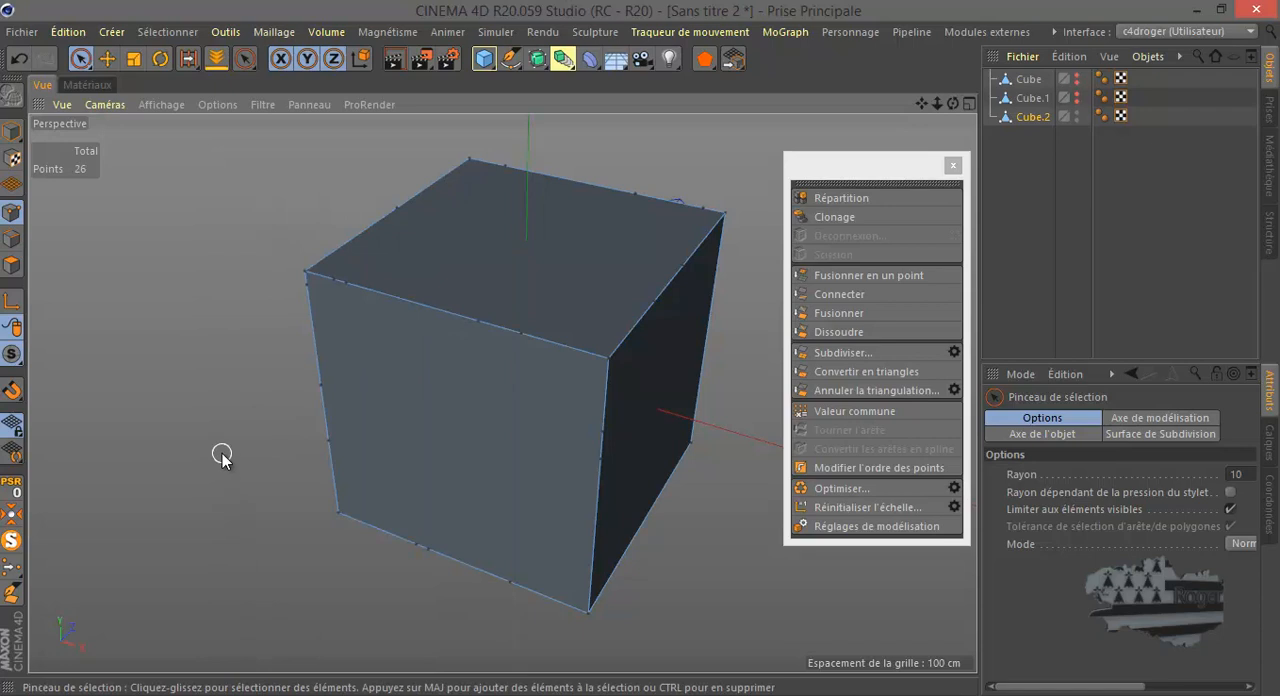
key(ctrl+a)
right_click(214, 347)
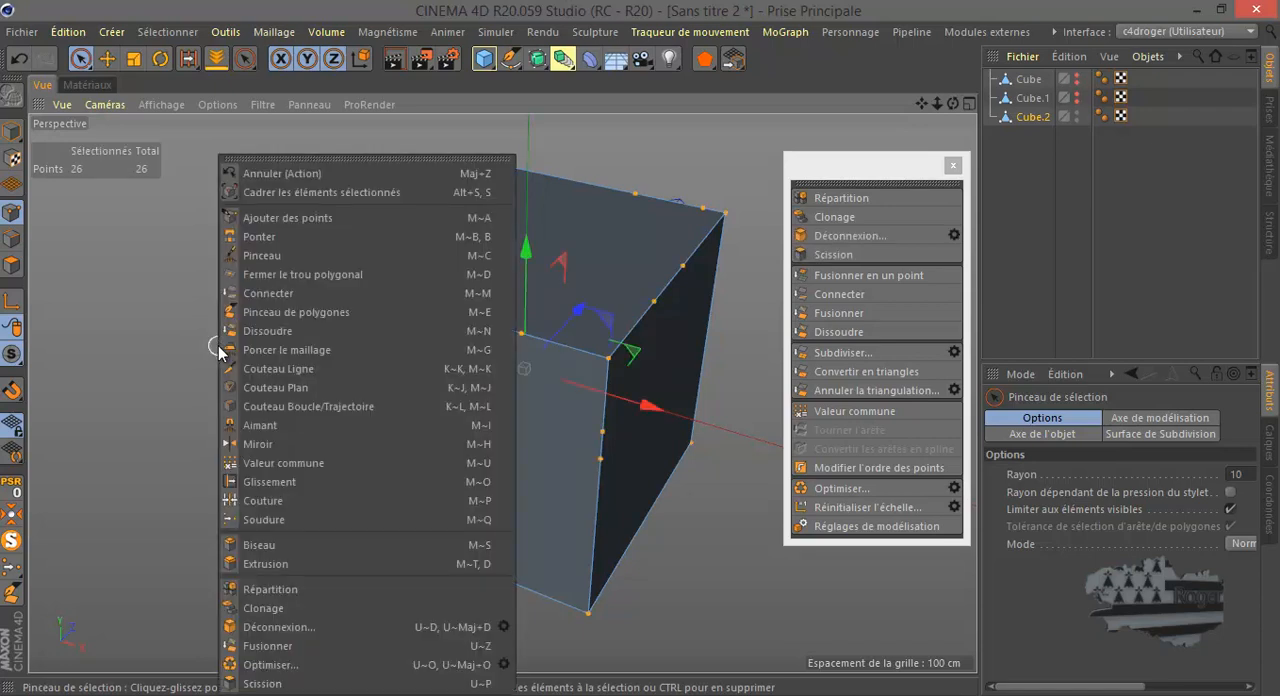
click(259, 668)
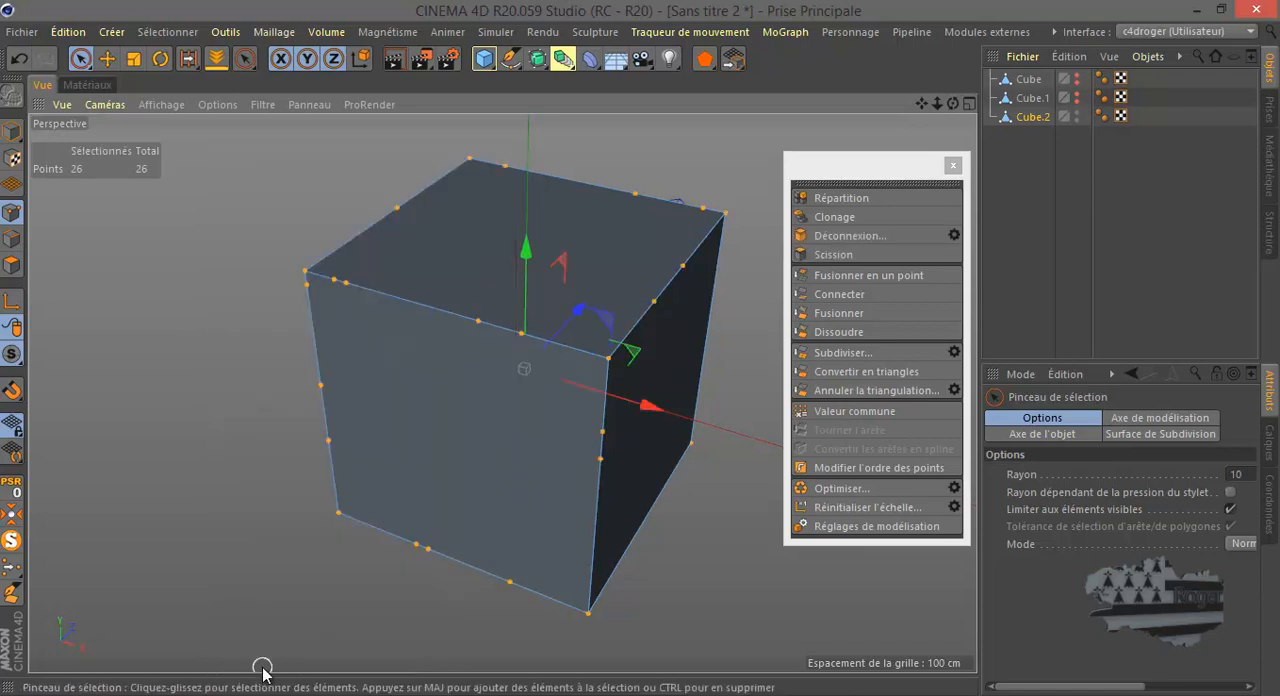
click(200, 439)
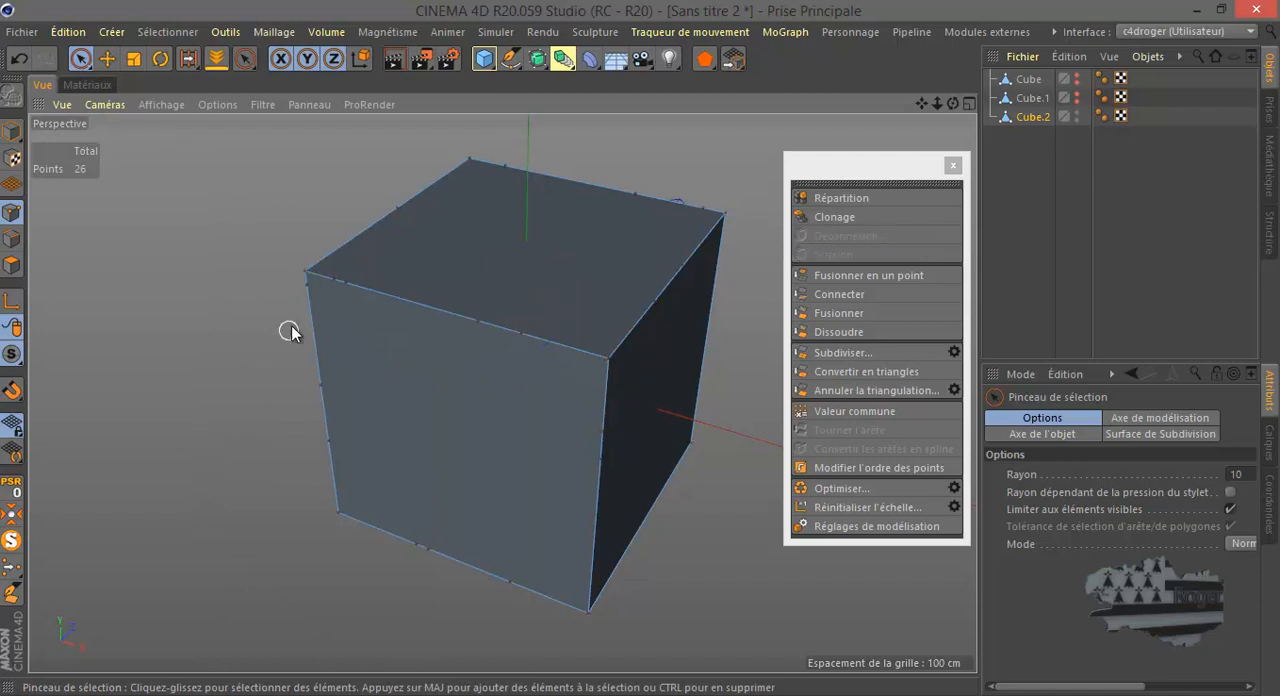
- Delete the leftover points along the upper and left edges of the cube's front face
click(340, 281)
shift+drag(467, 322, 524, 334)
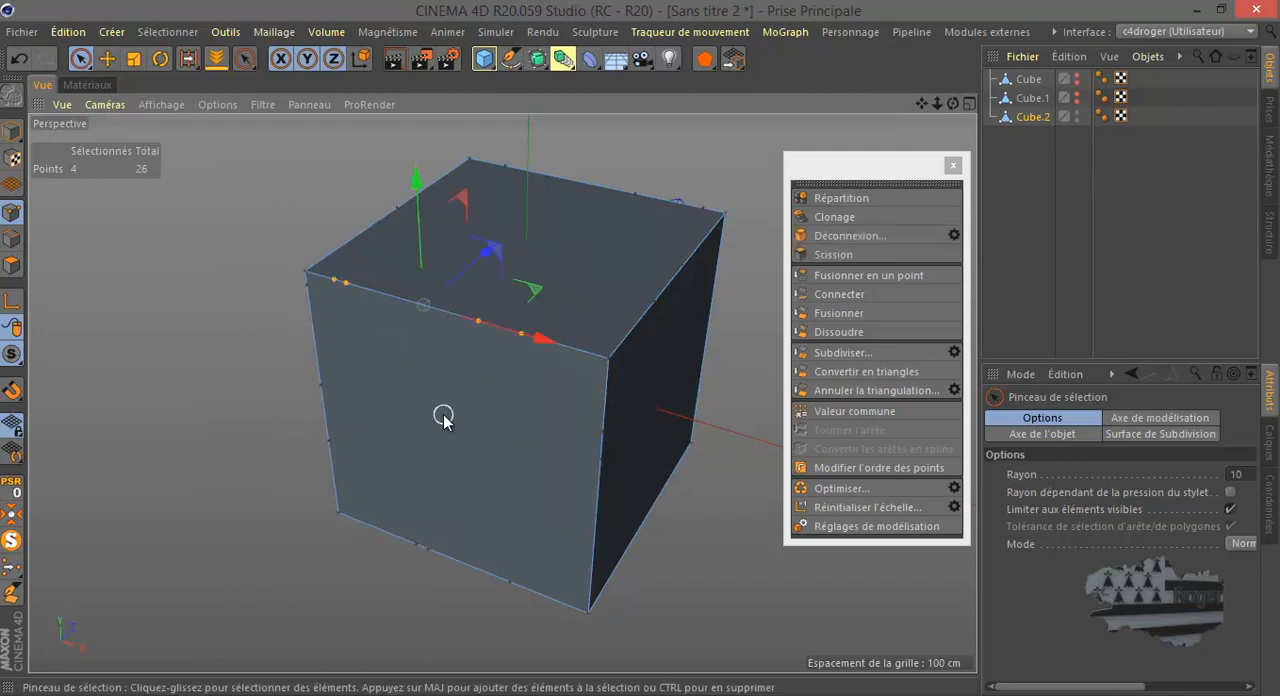
key(Delete)
drag(307, 291, 325, 441)
key(Delete)
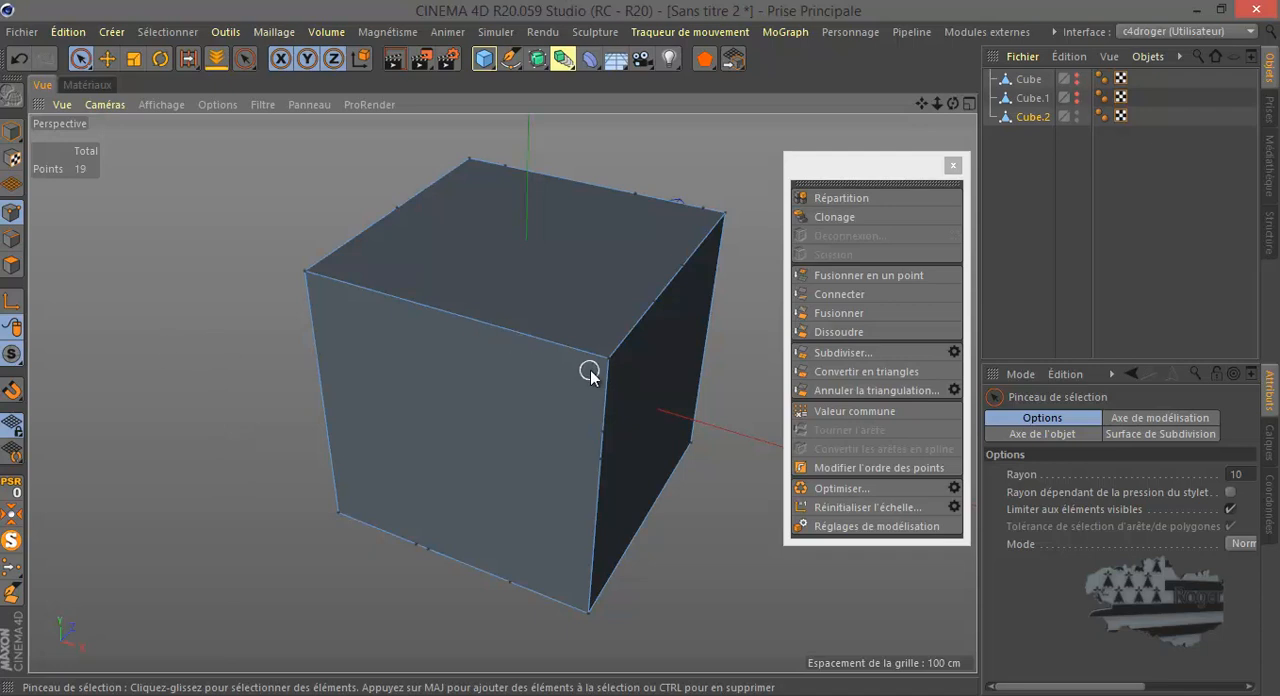
- Delete the two leftover points on the right vertical edge of the front face
scroll(591, 372, up, 1)
scroll(591, 372, up, 1)
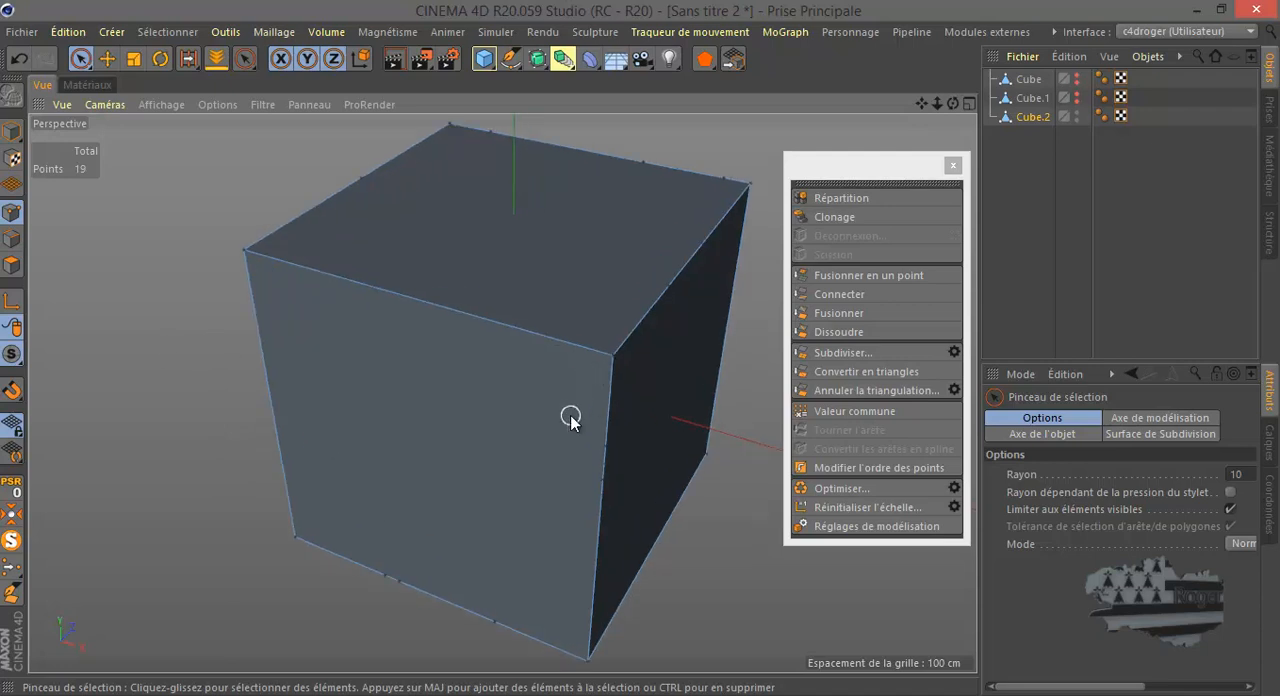
scroll(570, 420, down, 1)
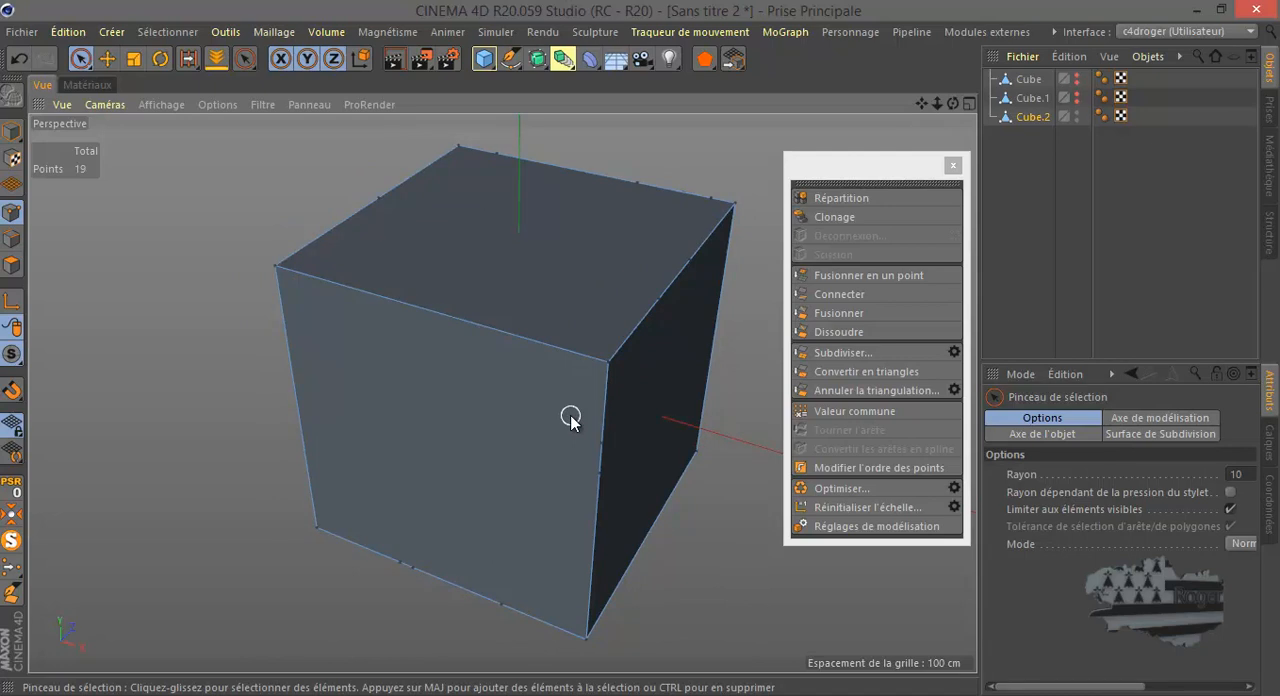
drag(570, 420, 597, 456)
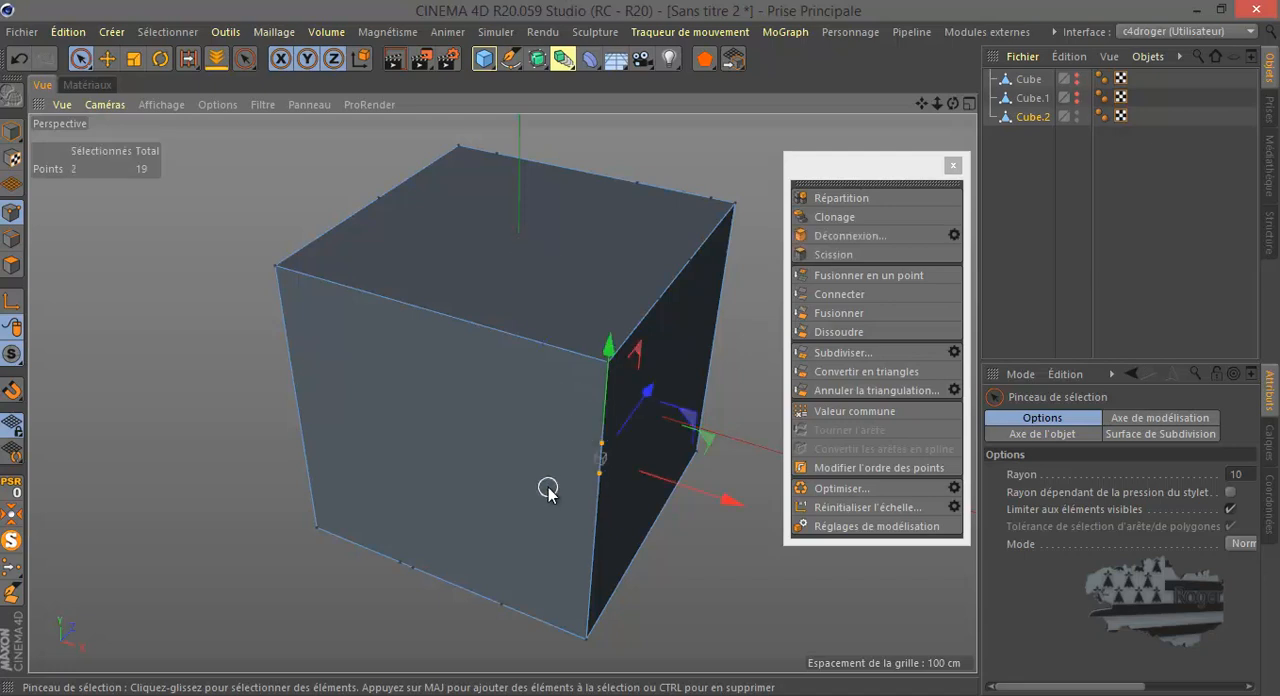
key(Delete)
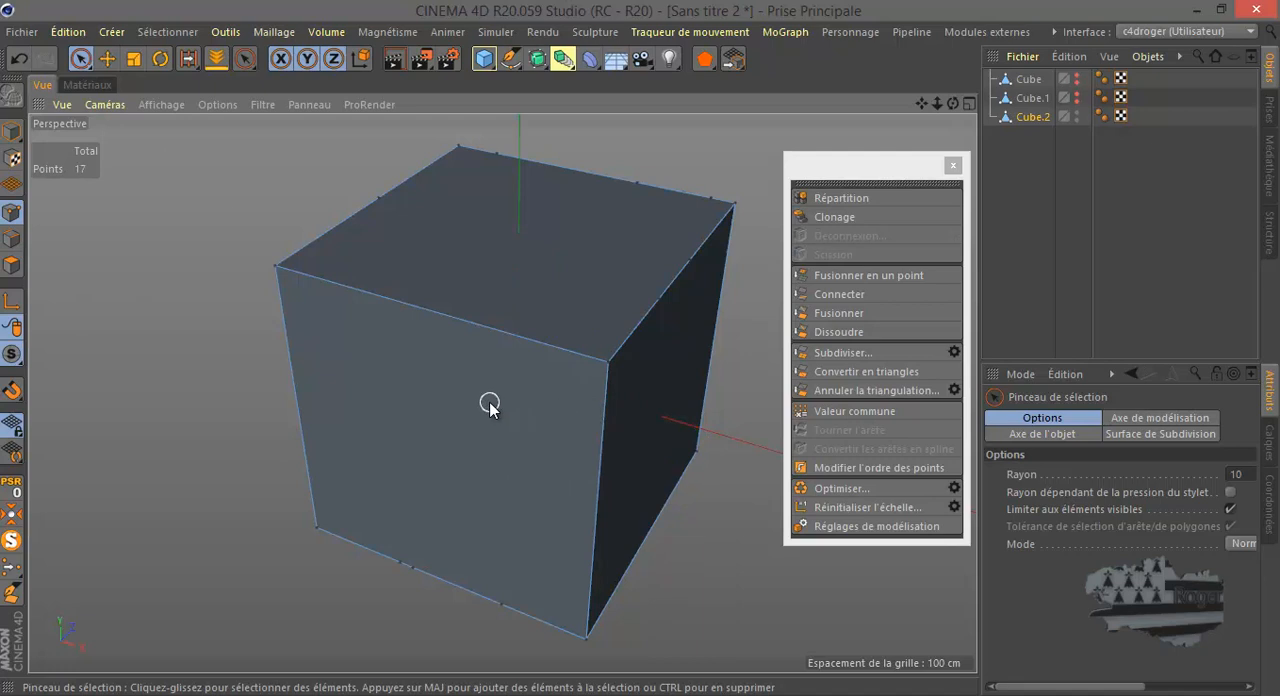
- Undo the point deletions and the untriangulation to bring back the cut mesh of Cube.2
click(17, 62)
click(17, 62)
click(17, 62)
click(17, 62)
click(17, 62)
click(17, 63)
click(17, 62)
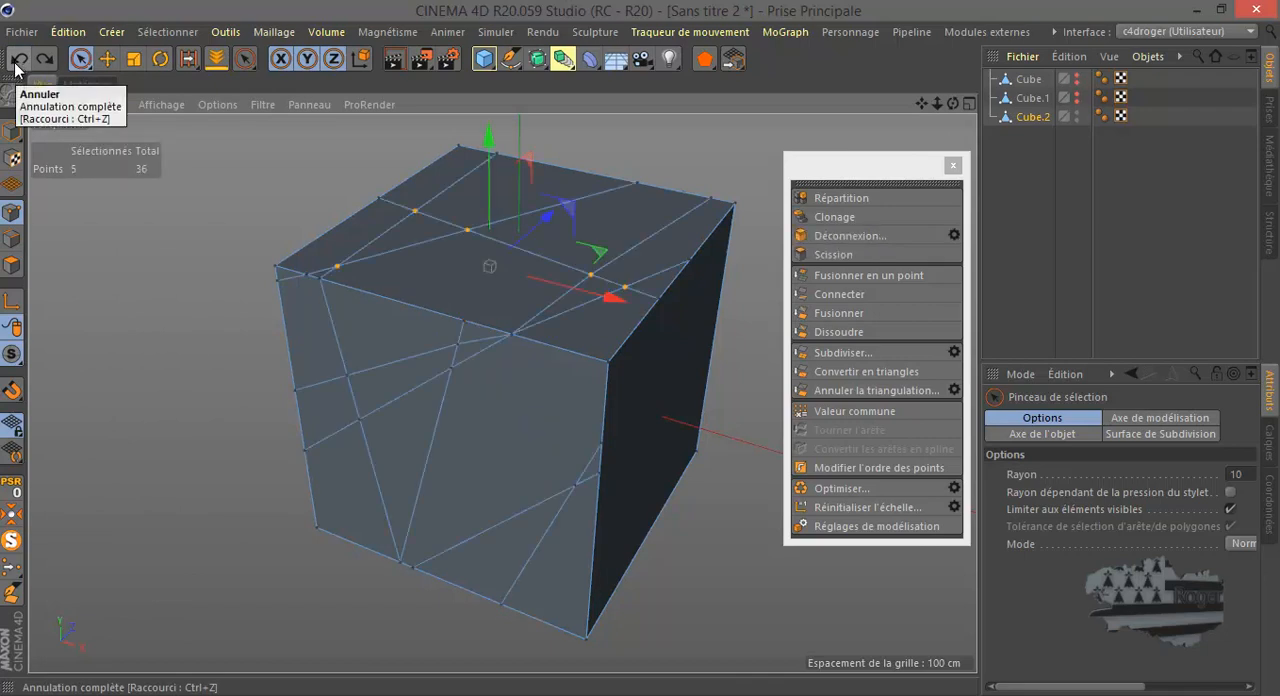
- Select all polygons of the top face, untriangulate them, and review the command's options without applying it again
click(12, 266)
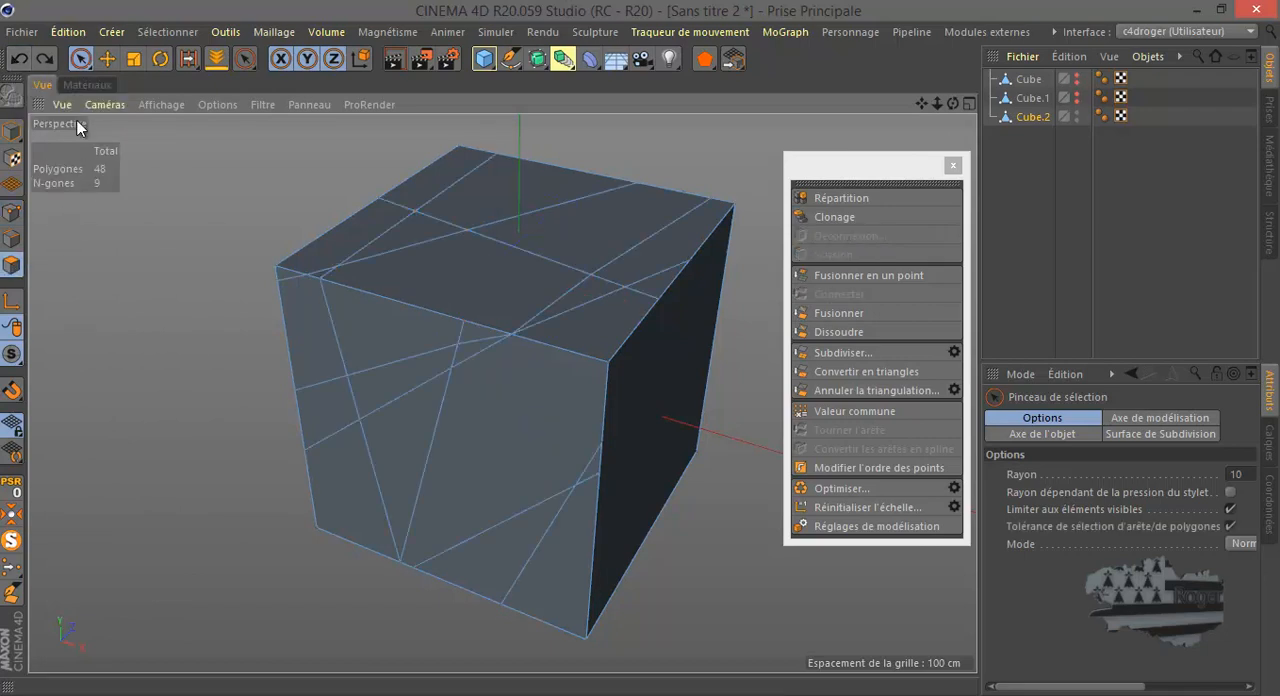
mouse_move(314, 247)
mouse_down()
mouse_move(330, 274)
mouse_move(386, 240)
mouse_move(609, 257)
mouse_move(606, 294)
mouse_move(628, 289)
mouse_up()
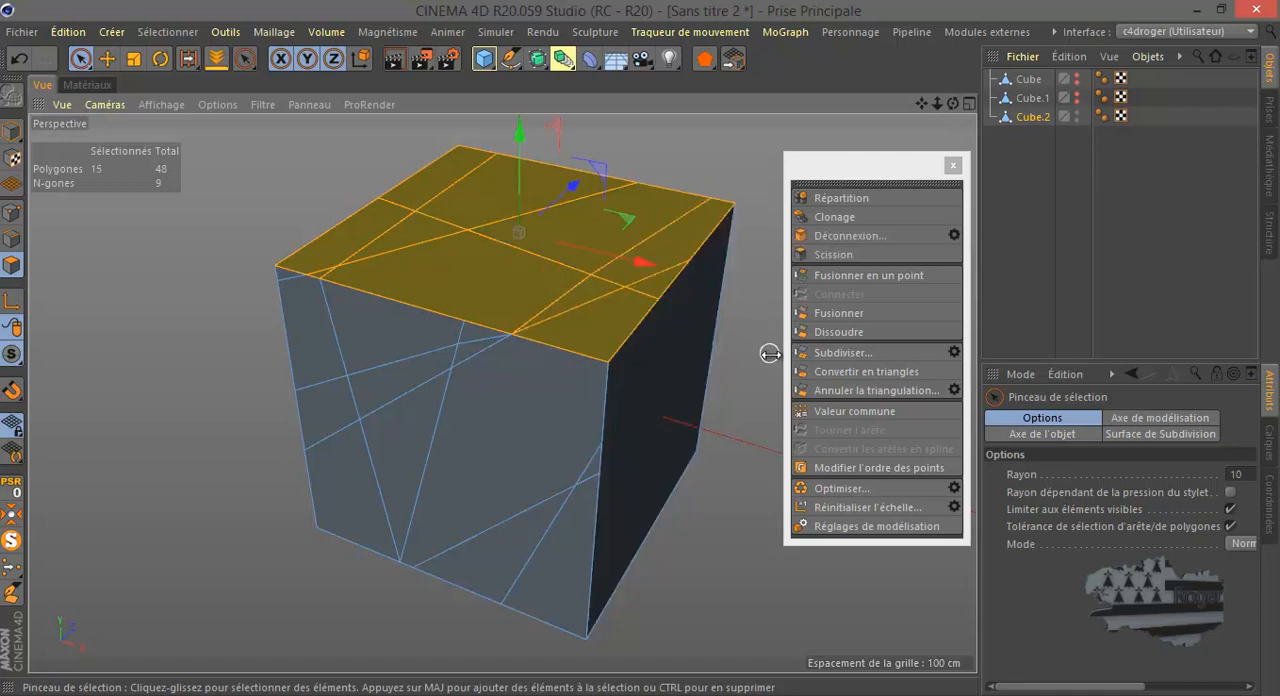
click(855, 392)
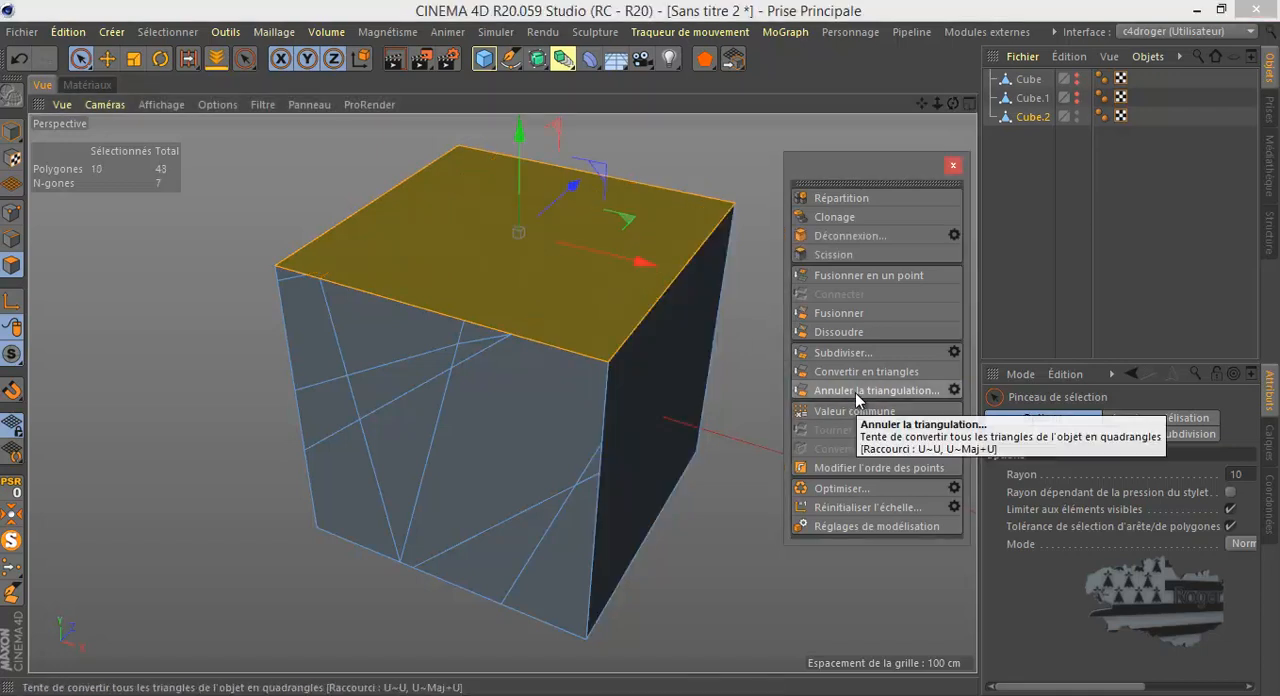
click(956, 390)
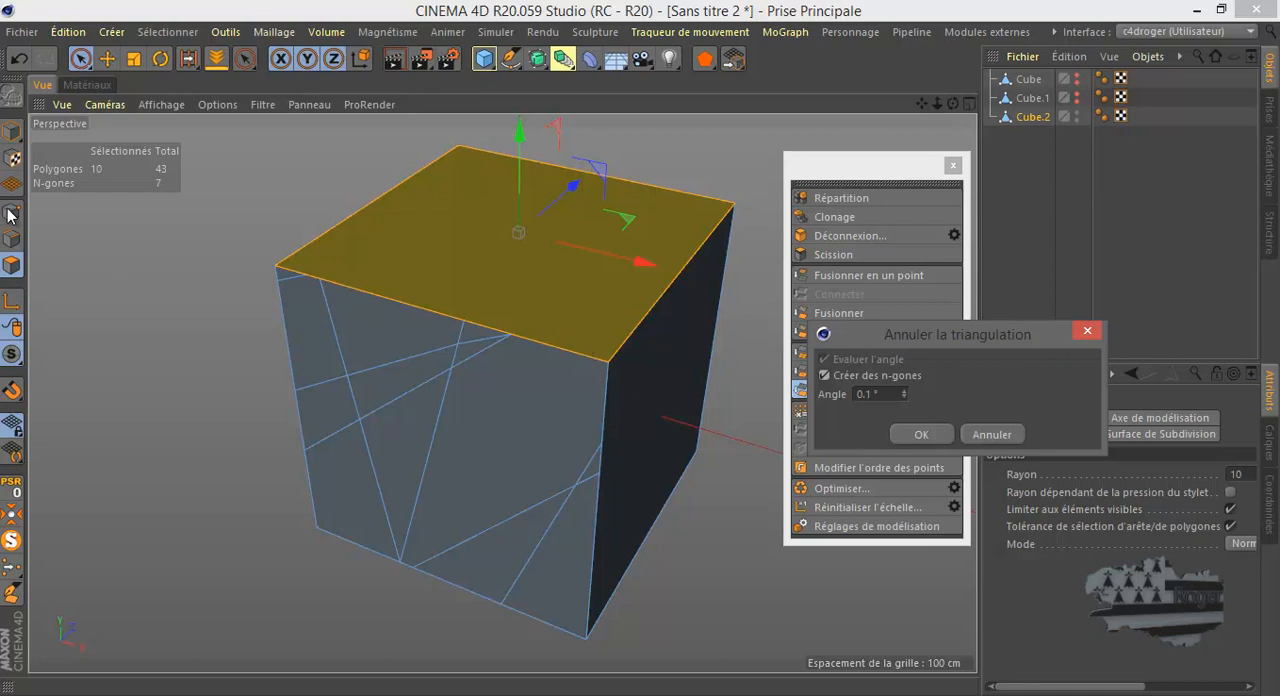
click(991, 434)
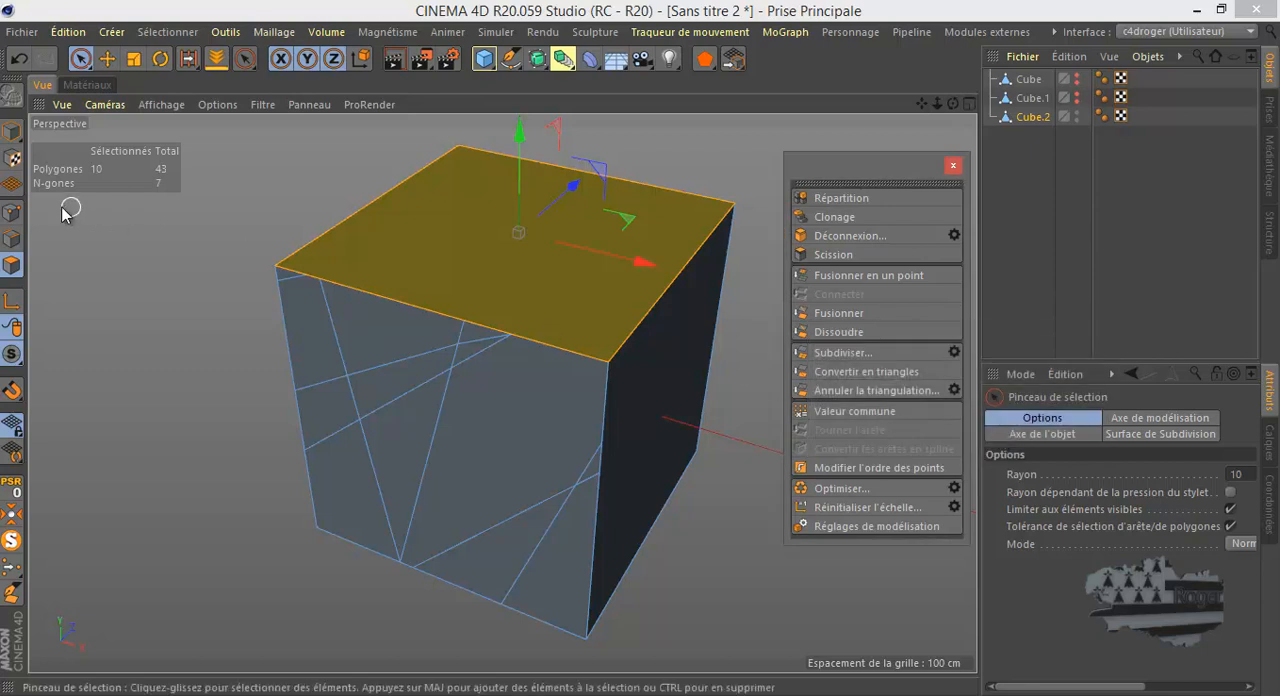
- Check the points around the merged top face, undo its untriangulation and clear the polygon selection
click(13, 212)
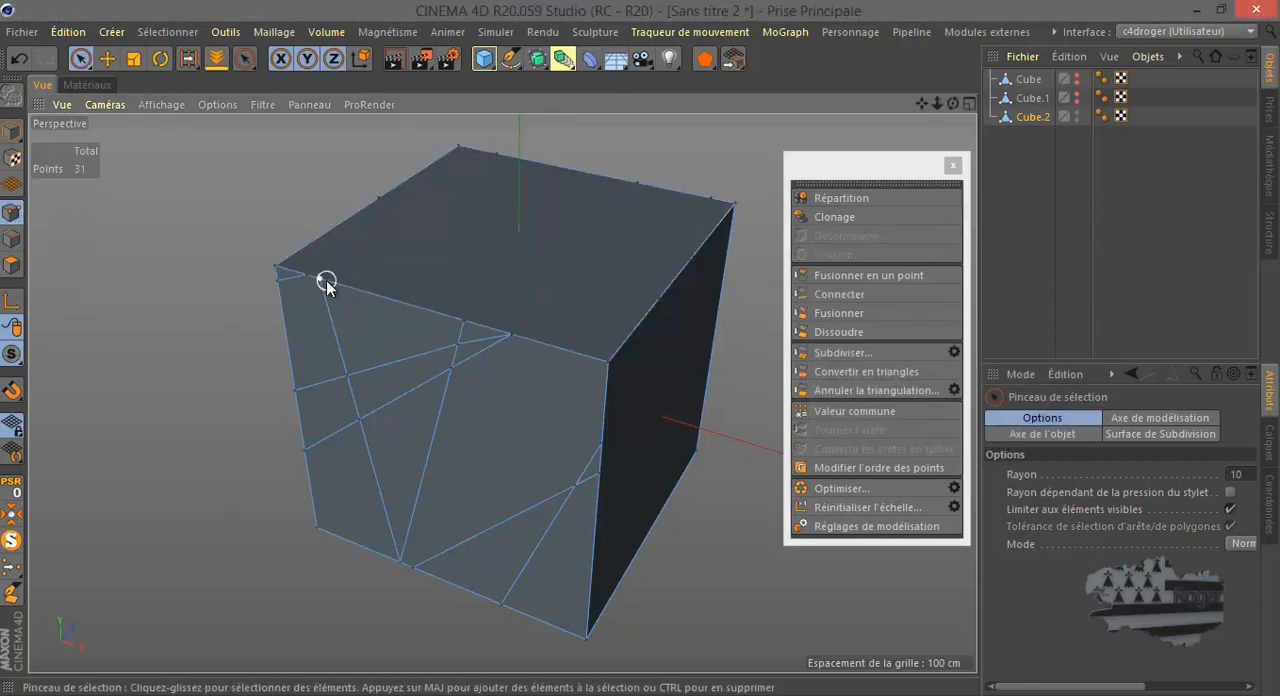
click(12, 267)
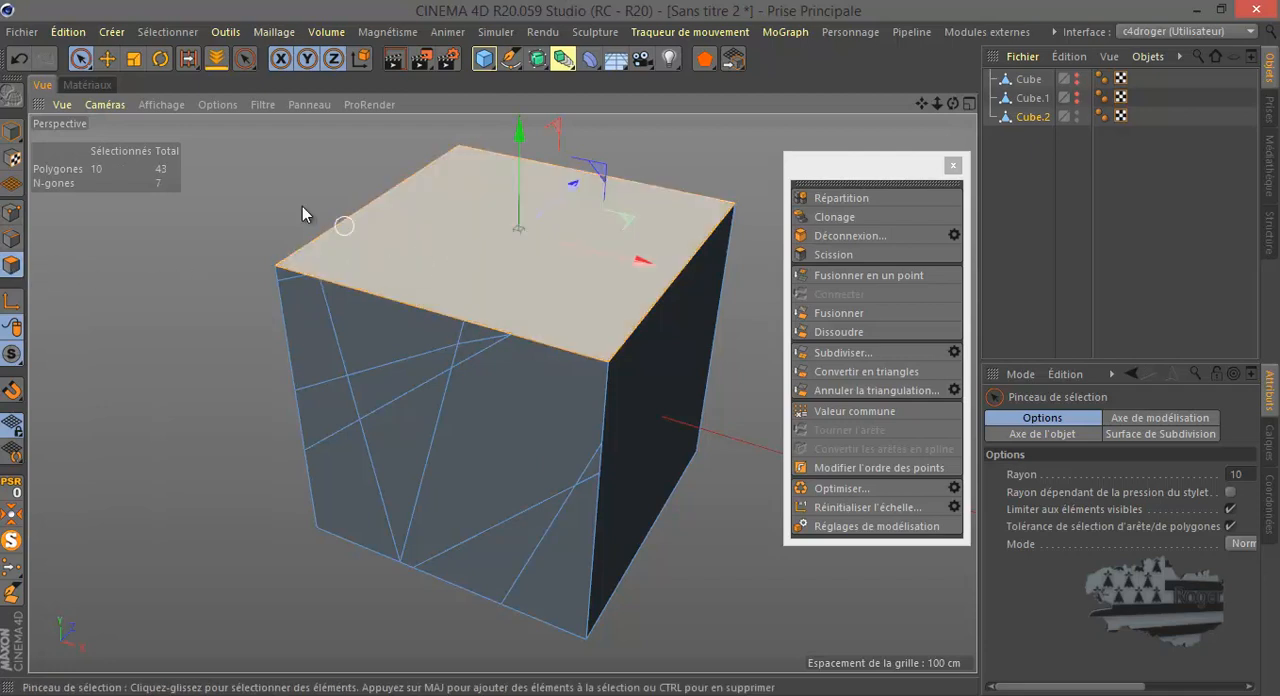
click(18, 58)
click(118, 260)
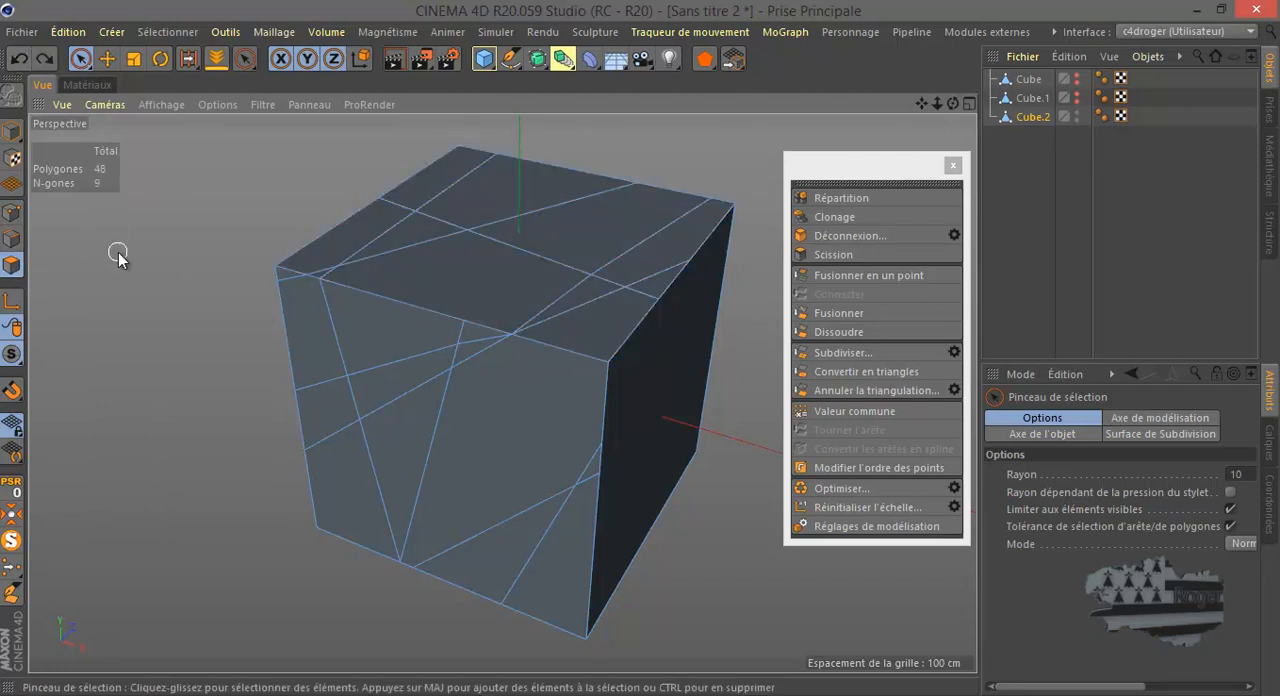
- Untriangulate the whole of Cube.2 with no polygons selected, and select the leftover points on the upper front edge
click(868, 395)
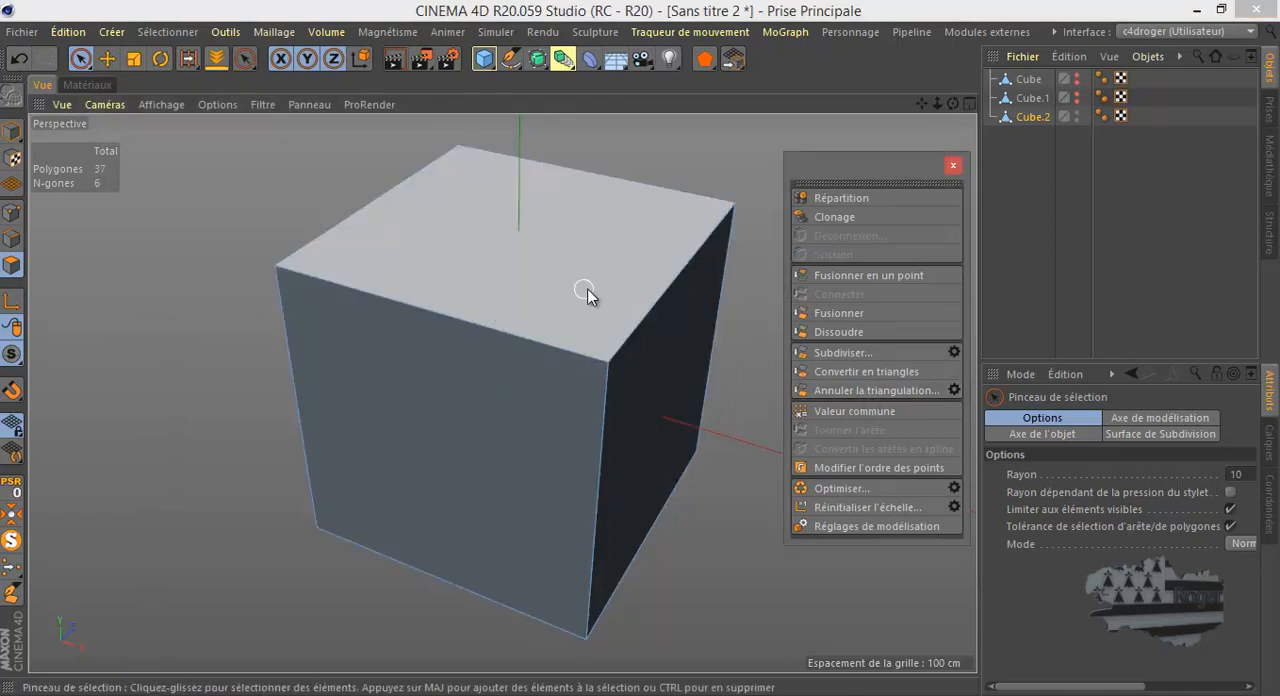
click(13, 228)
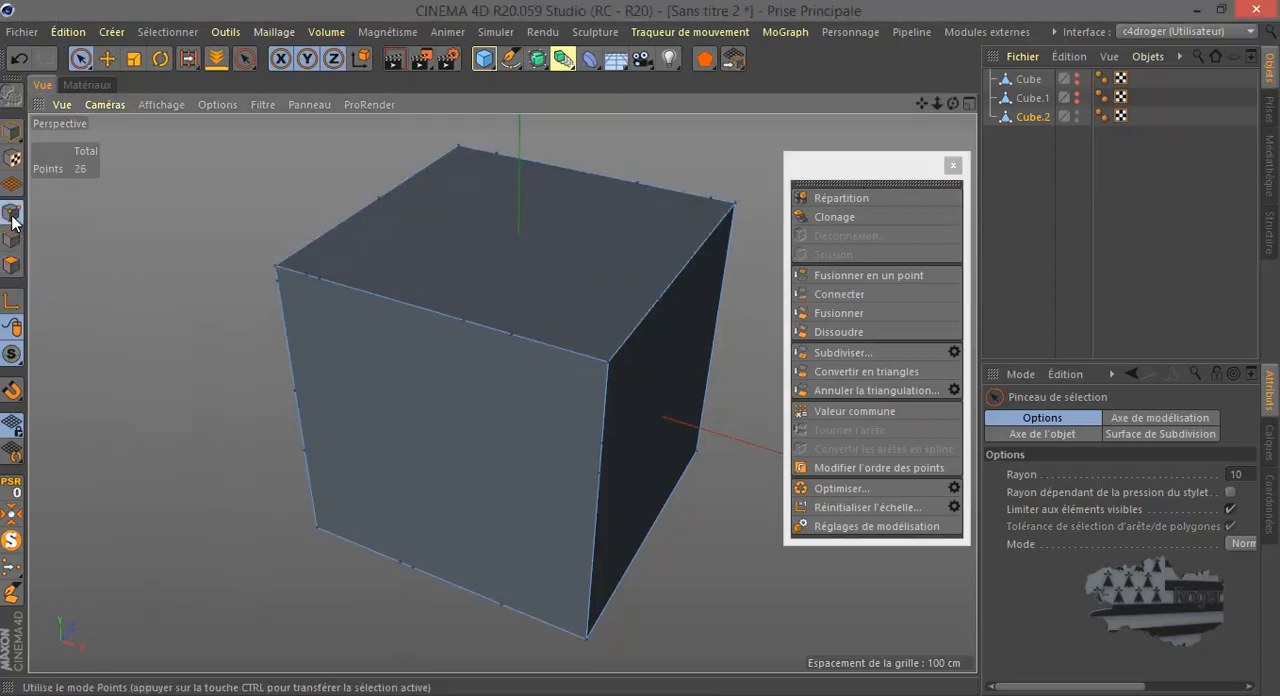
drag(536, 342, 309, 277)
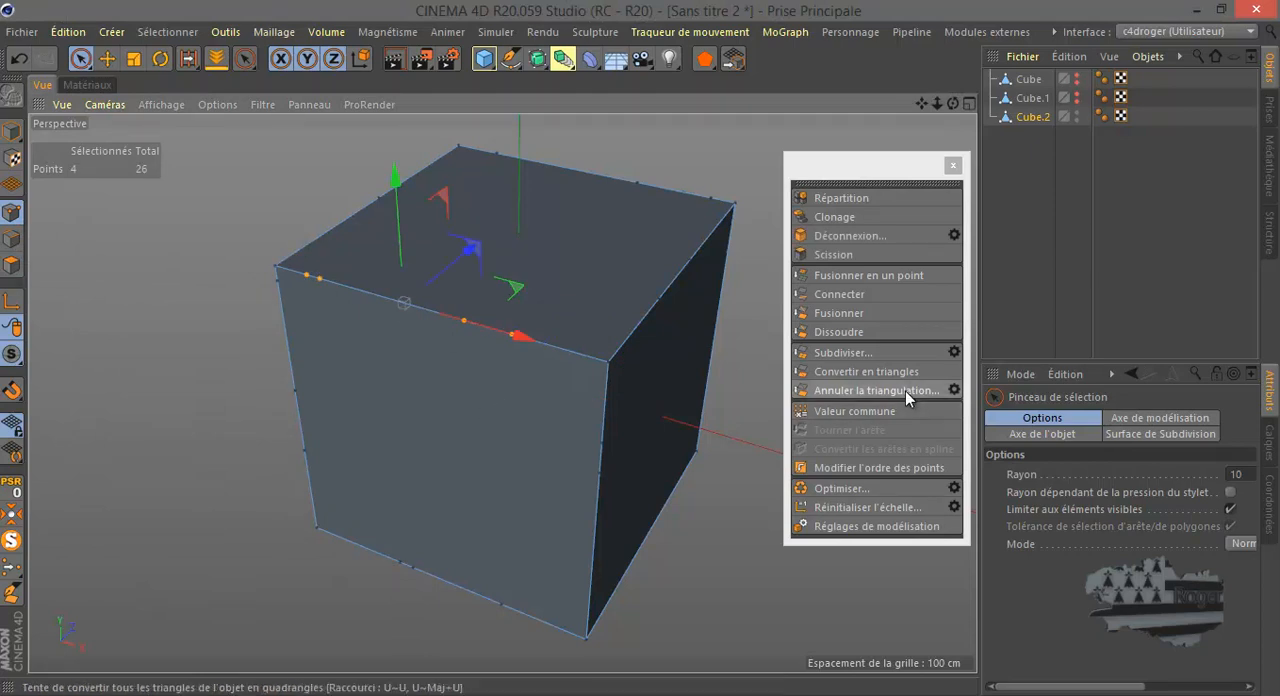
- Review the untriangulation options for the selected edge points without applying them, and try to dissolve the points
click(951, 390)
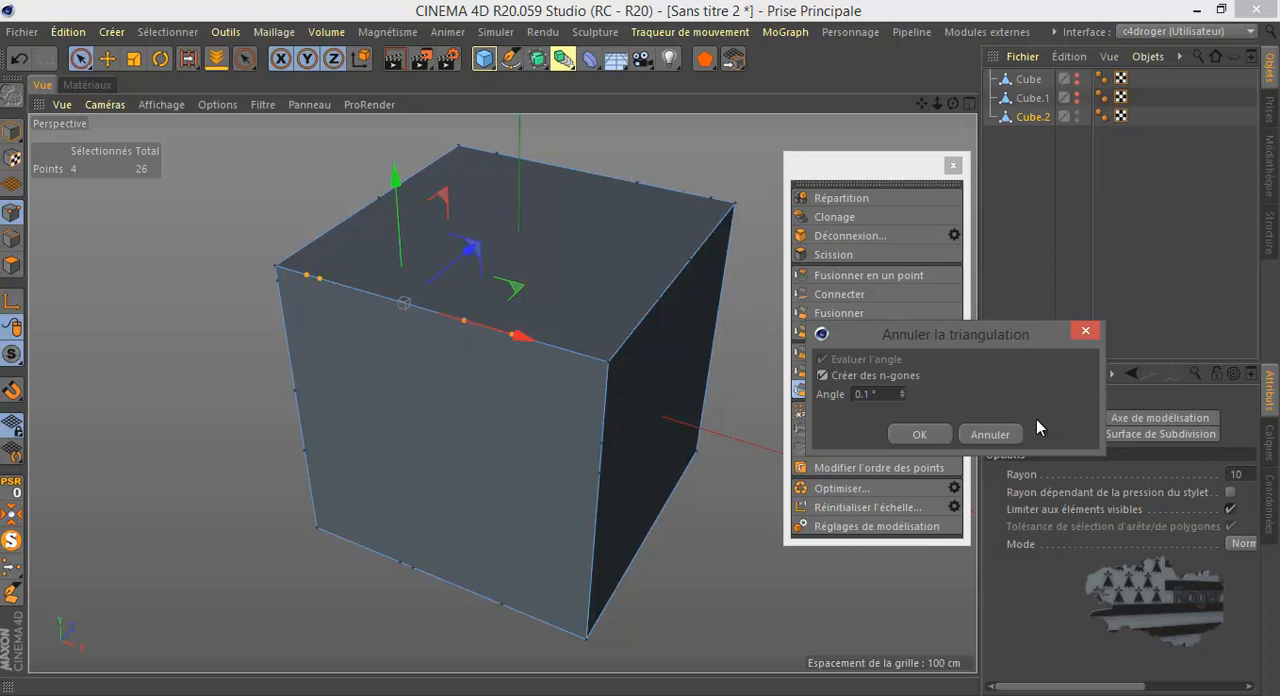
click(1003, 437)
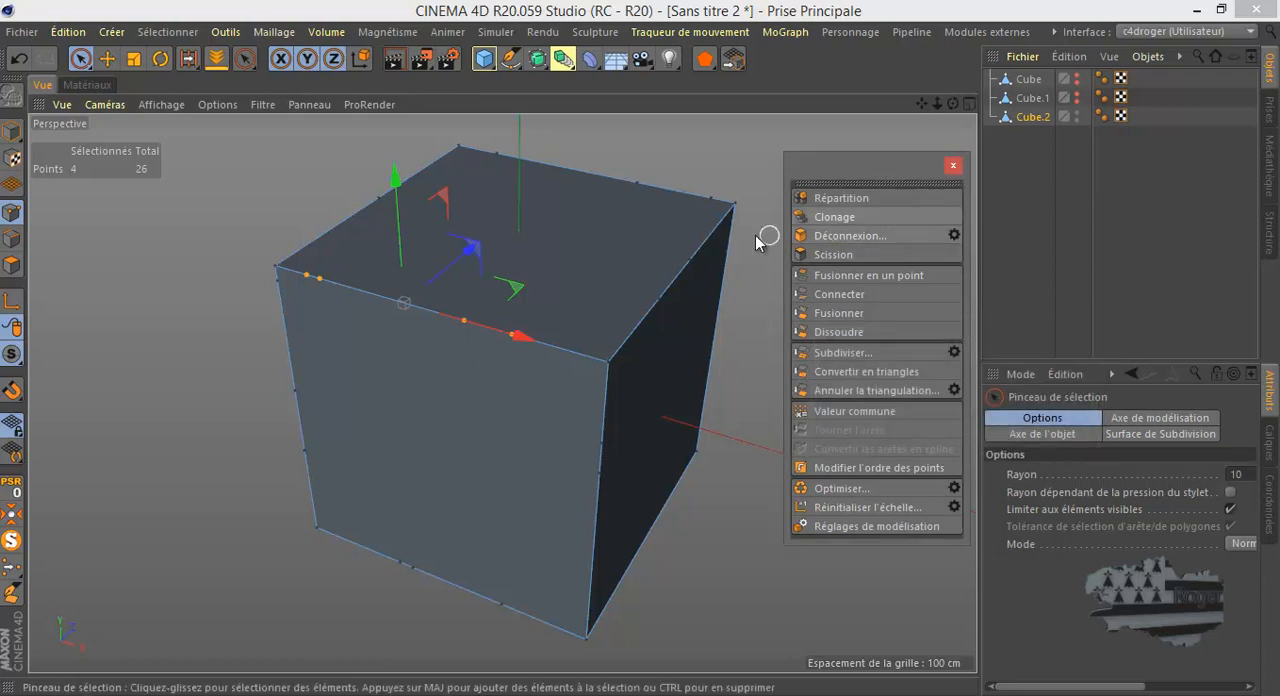
click(917, 330)
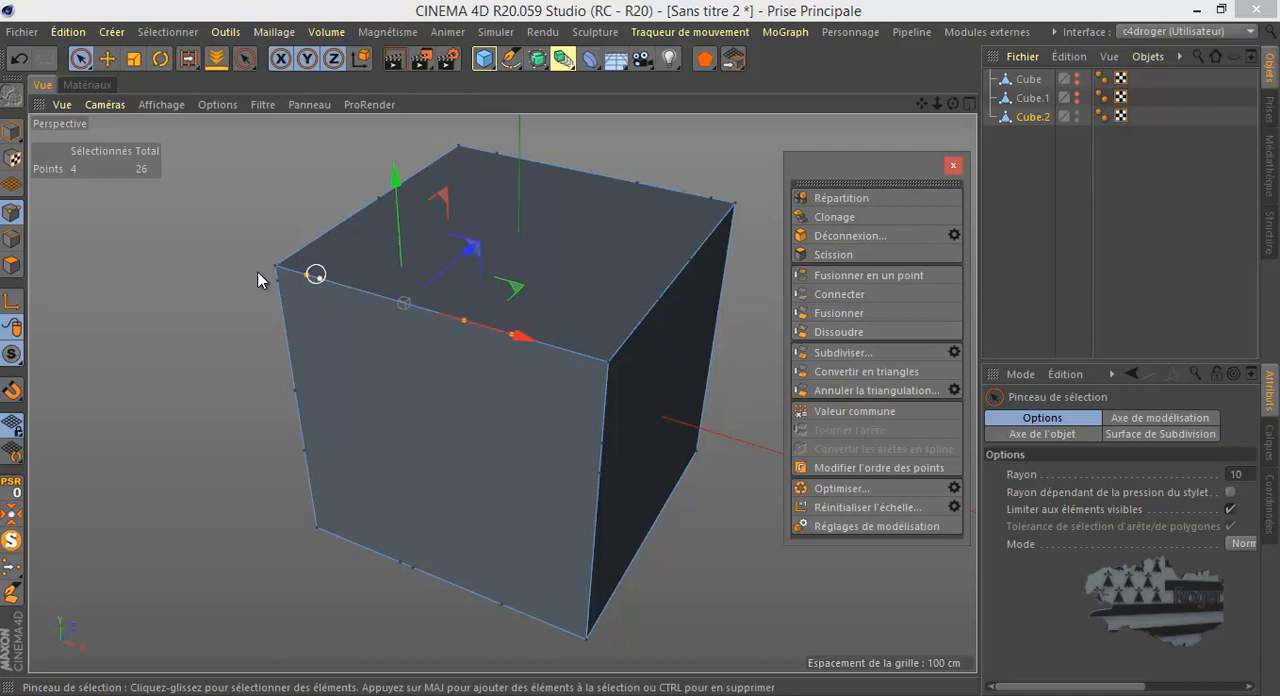
- Compare Cube.2 in edge and polygon modes, finishing in polygon mode
click(12, 240)
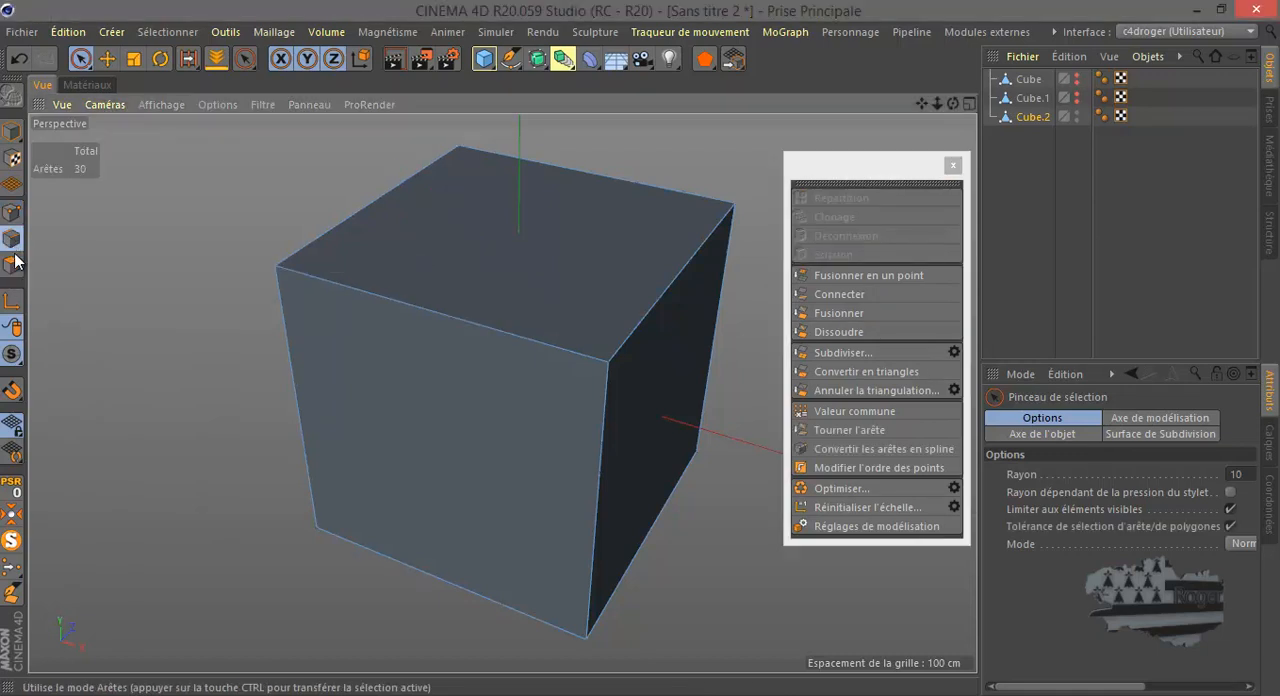
click(13, 265)
click(12, 240)
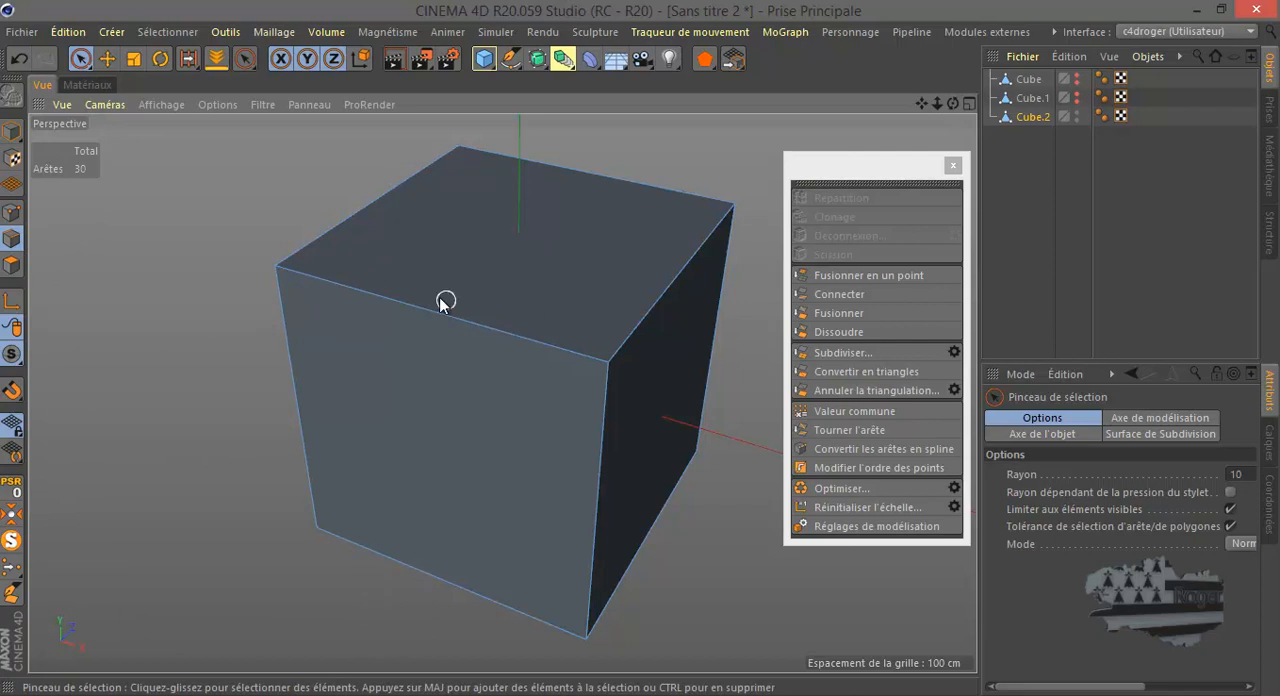
click(12, 265)
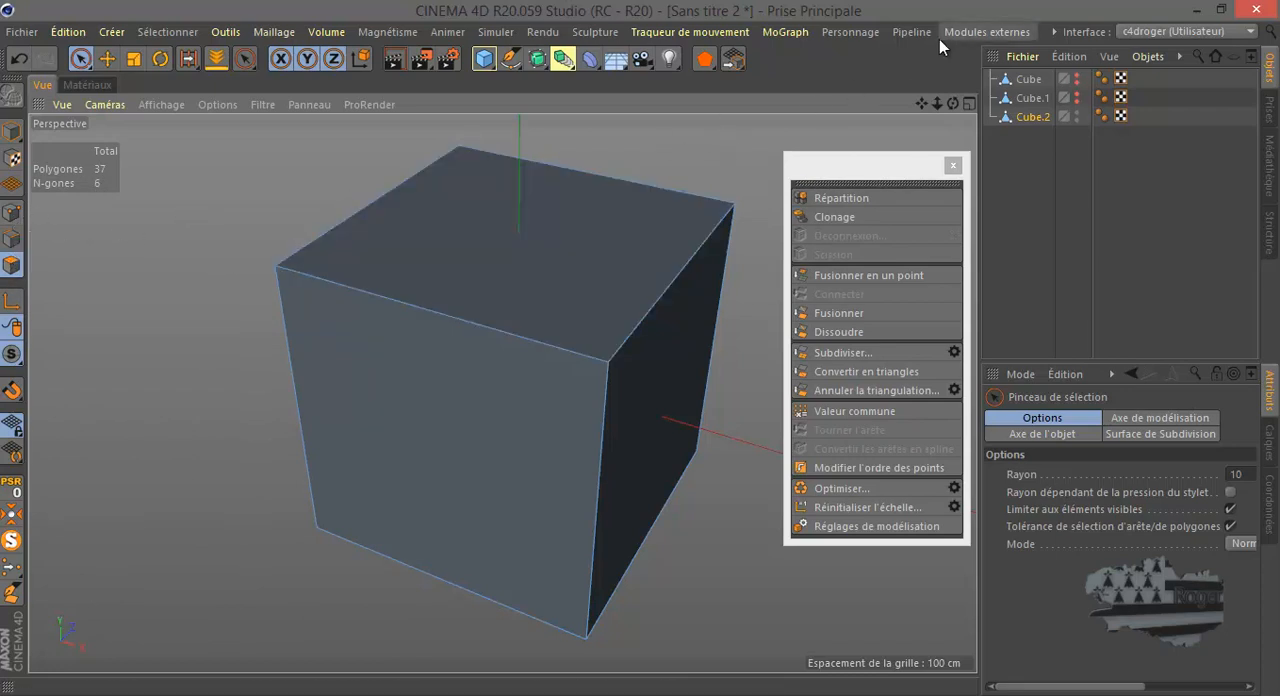
click(1012, 33)
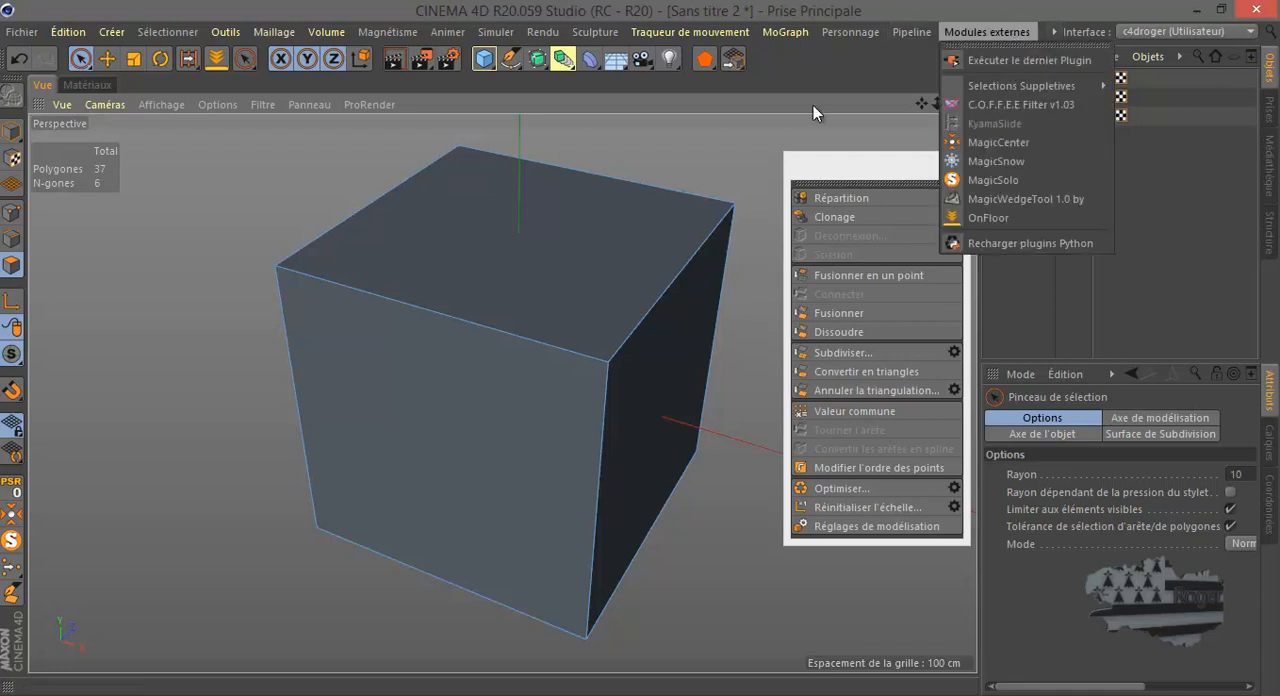
click(691, 127)
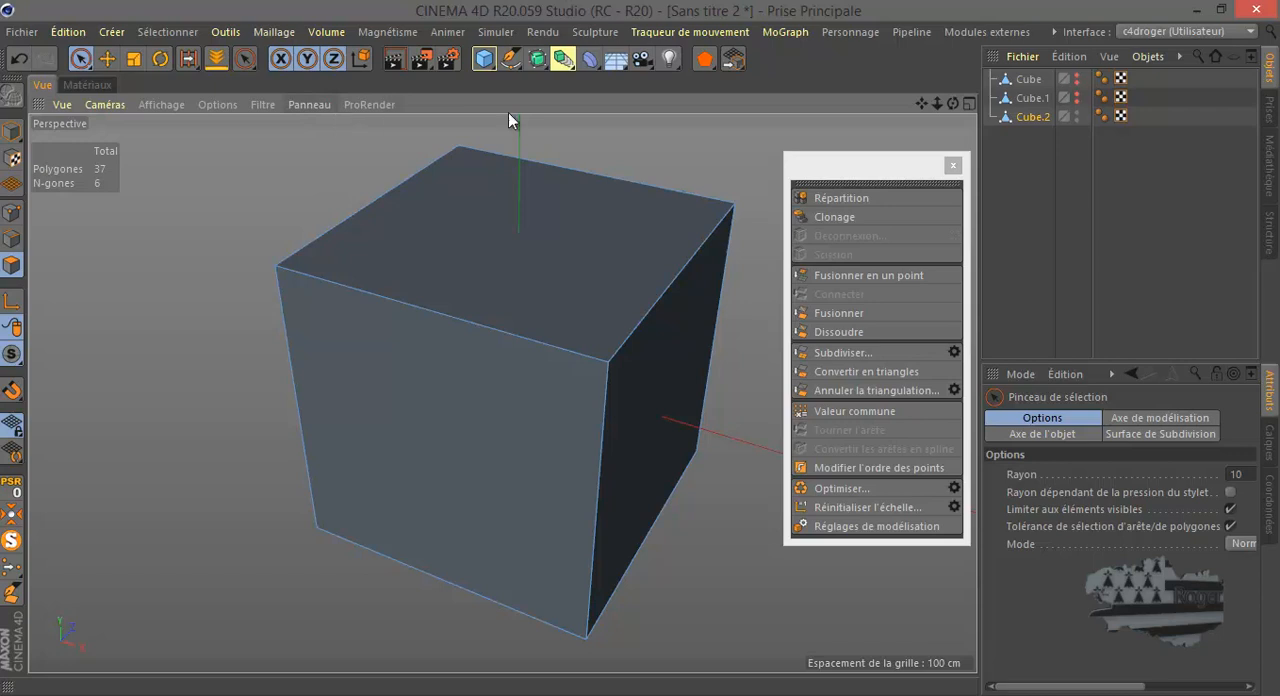
- Select all polygons of Cube.2, and in point mode select the leftover points along its lower front edge
key(ctrl+a)
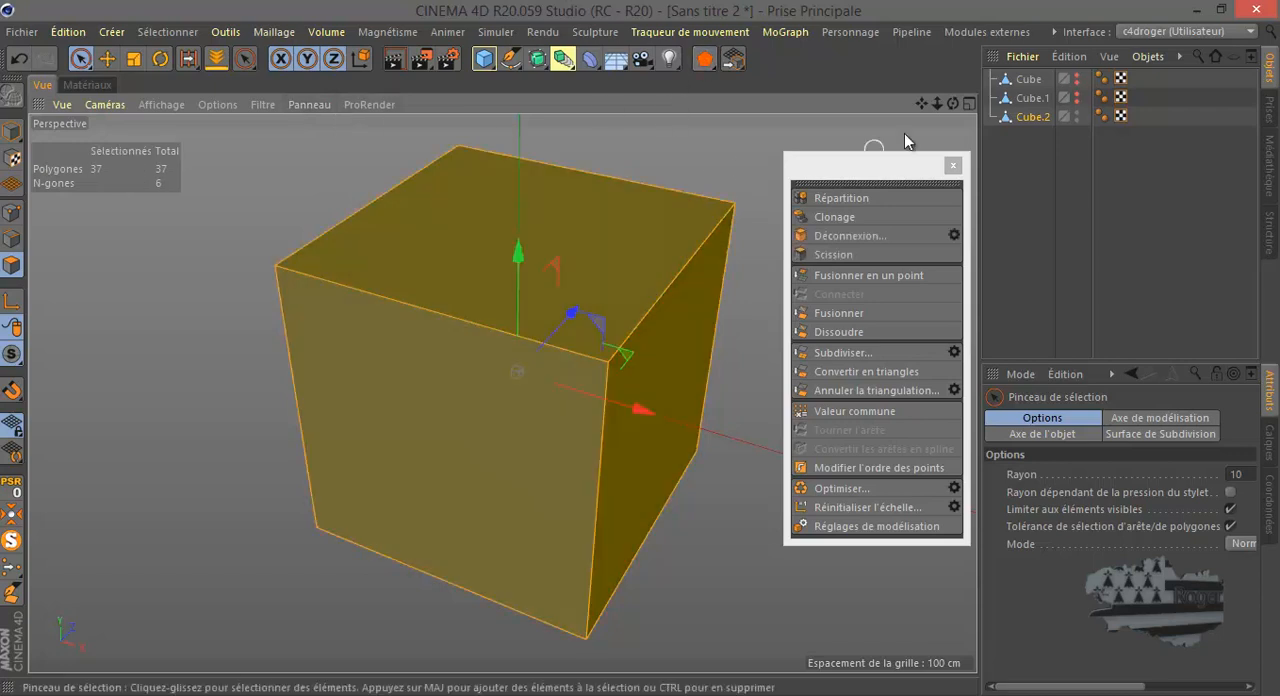
mouse_move(954, 103)
mouse_down()
mouse_move(614, 338)
mouse_move(654, 371)
mouse_move(640, 347)
mouse_up()
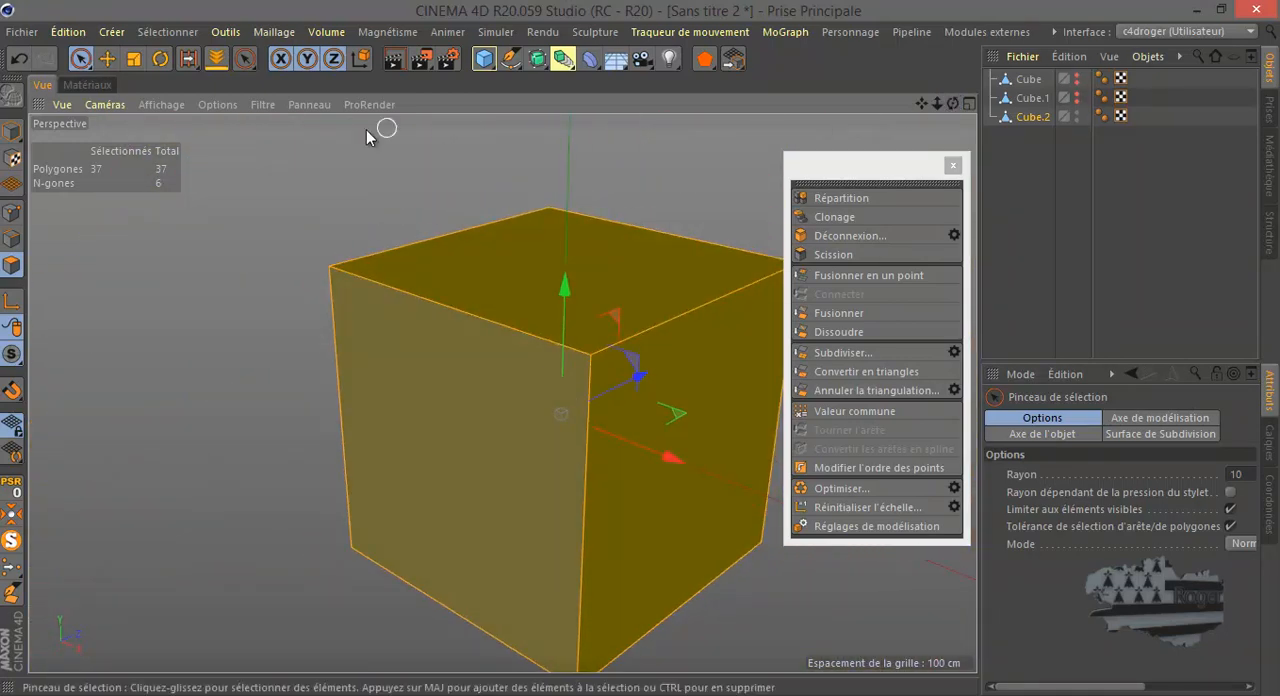
click(12, 212)
alt+right_drag(425, 211, 380, 225)
click(415, 532)
drag(418, 535, 488, 580)
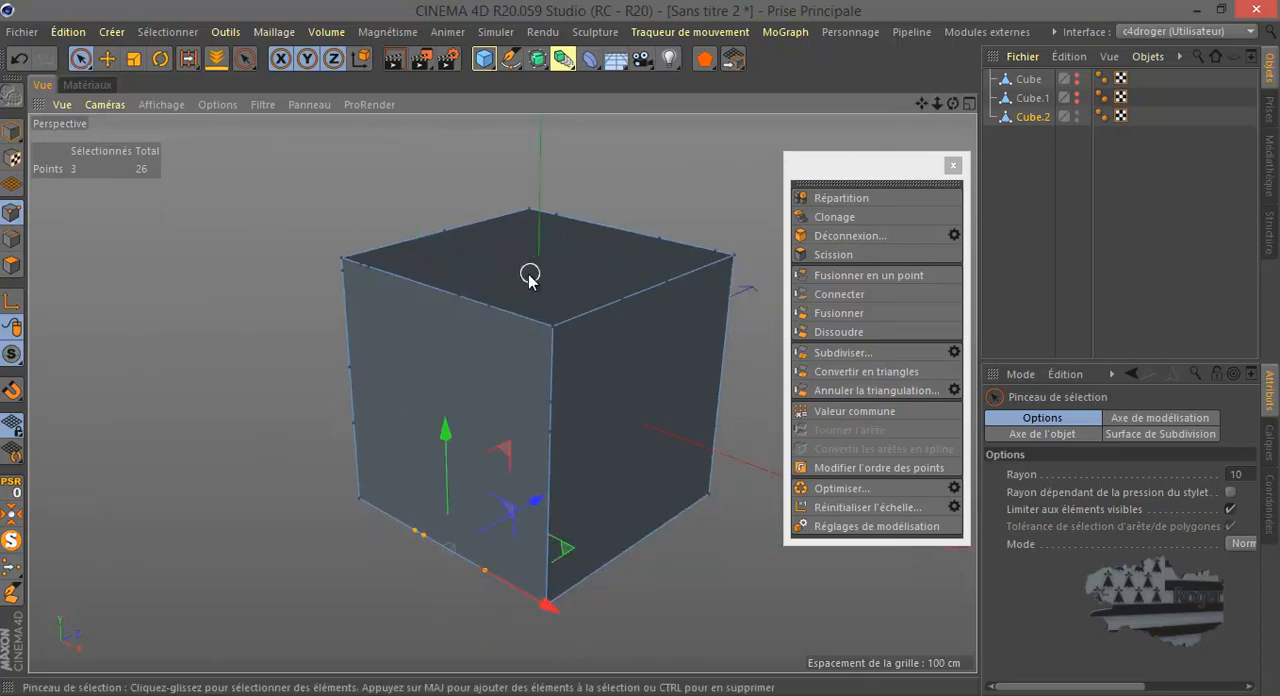
- Check the leftover points along the other edges of Cube.2, finishing with the four points on the upper front edge selected
drag(548, 403, 548, 443)
drag(362, 362, 357, 434)
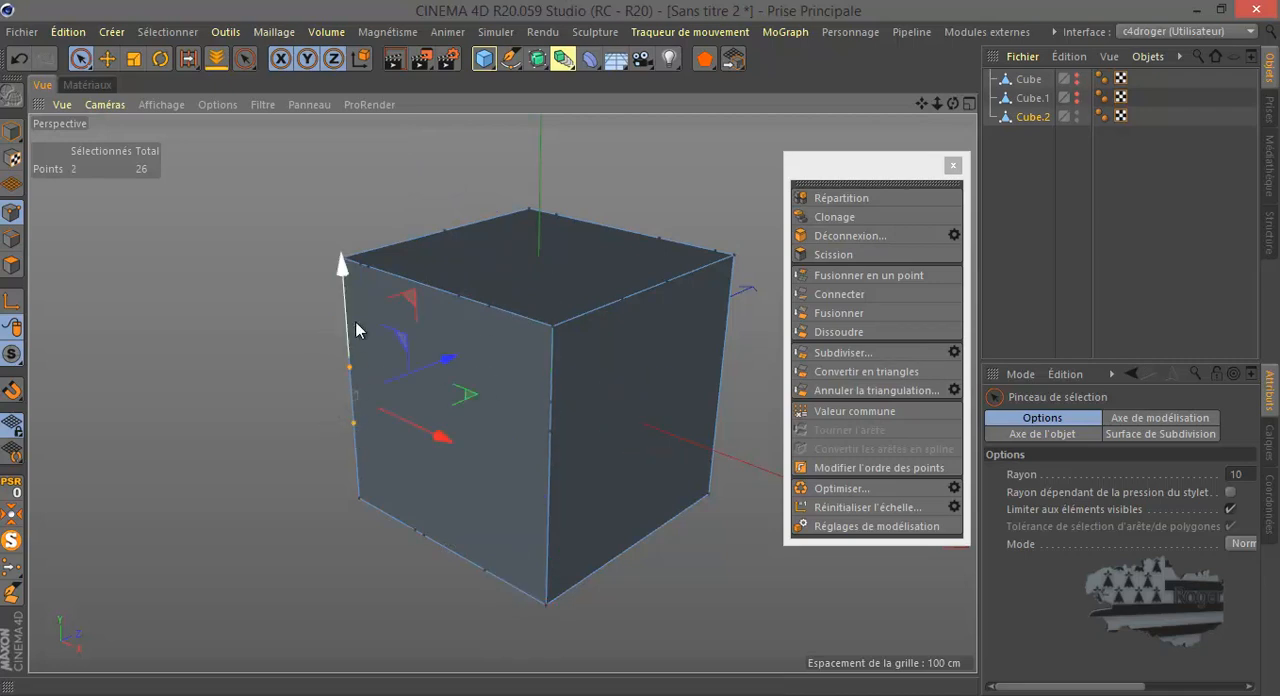
mouse_move(453, 540)
mouse_down()
mouse_move(414, 531)
mouse_move(457, 557)
mouse_up()
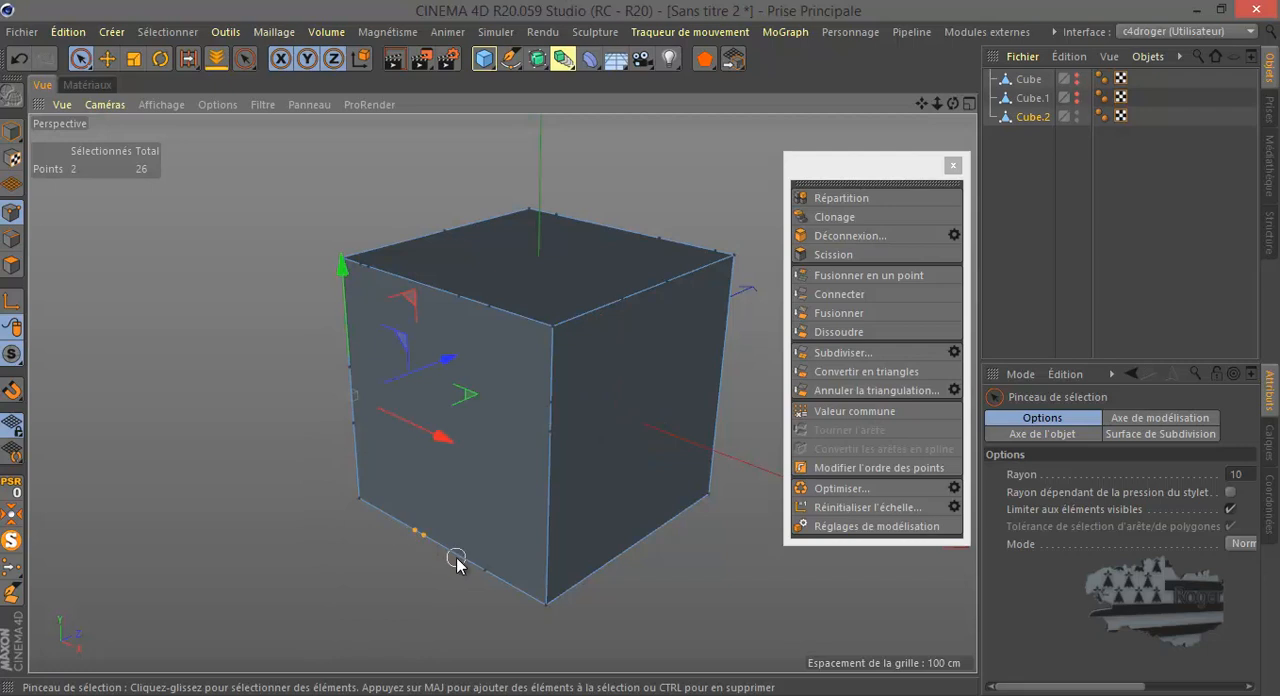
drag(560, 217, 673, 243)
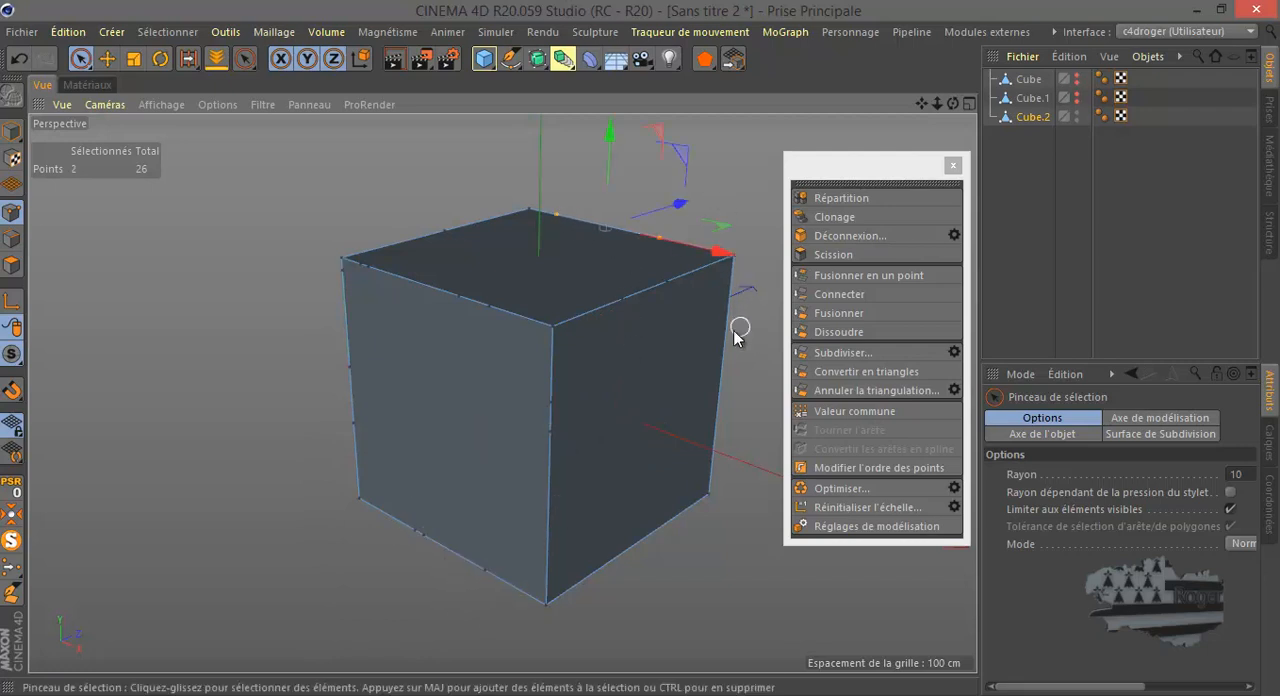
drag(669, 283, 620, 310)
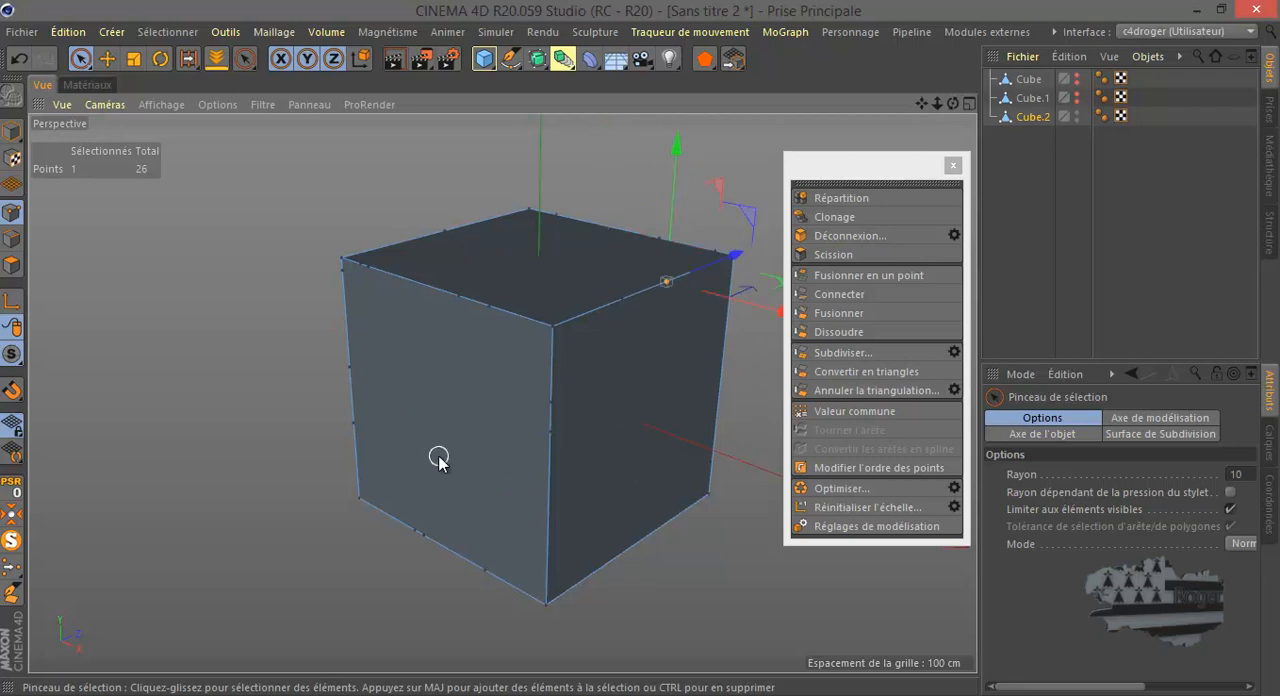
click(500, 448)
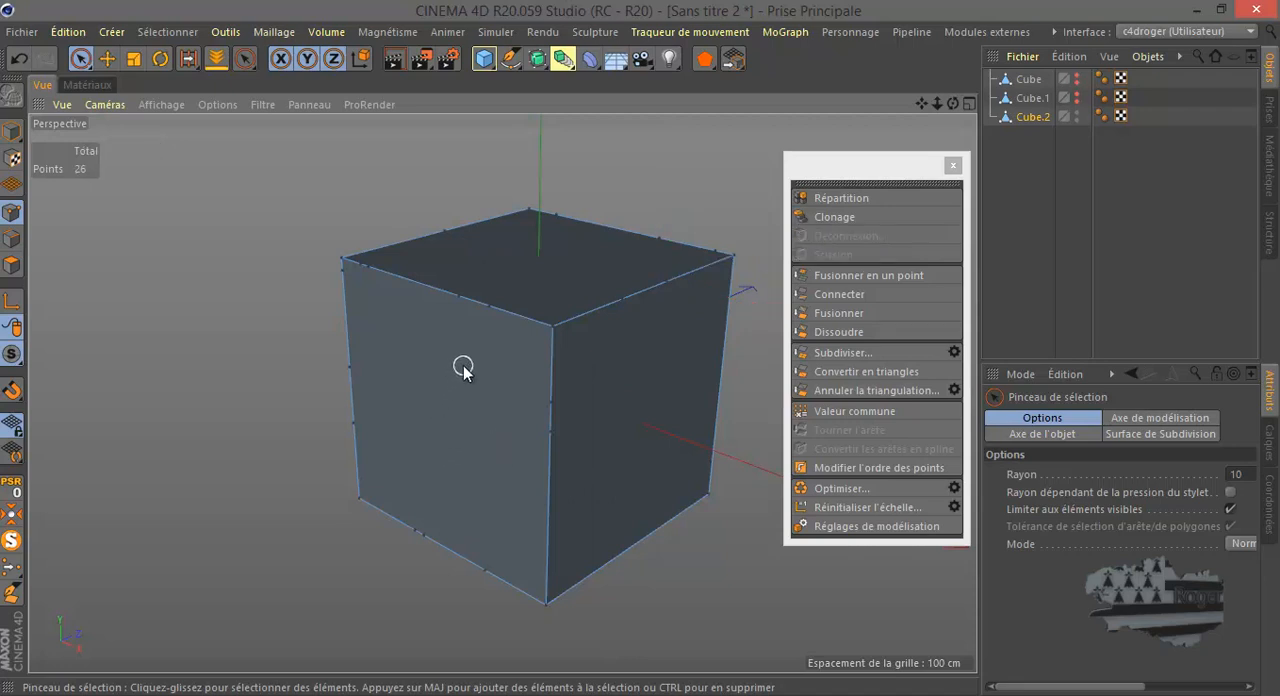
click(364, 264)
shift+drag(416, 290, 517, 320)
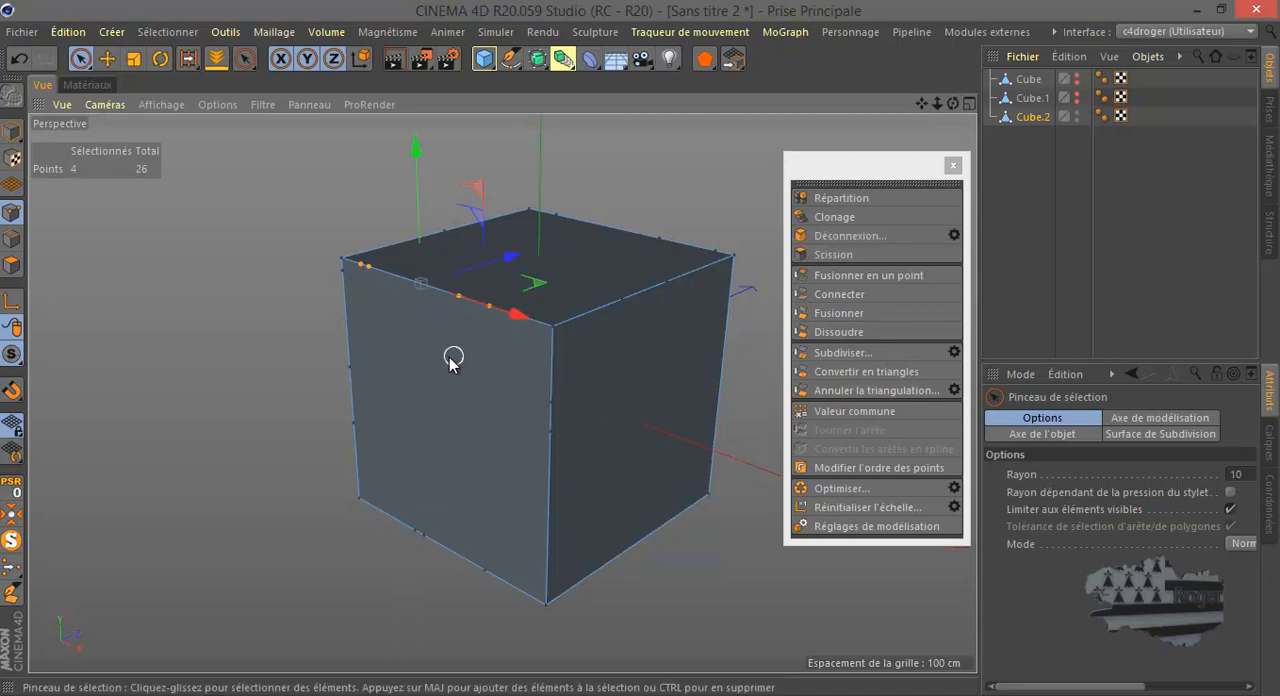
- Apply the material Mat to Cube.2 and clear the point selection
click(87, 84)
drag(46, 143, 1032, 117)
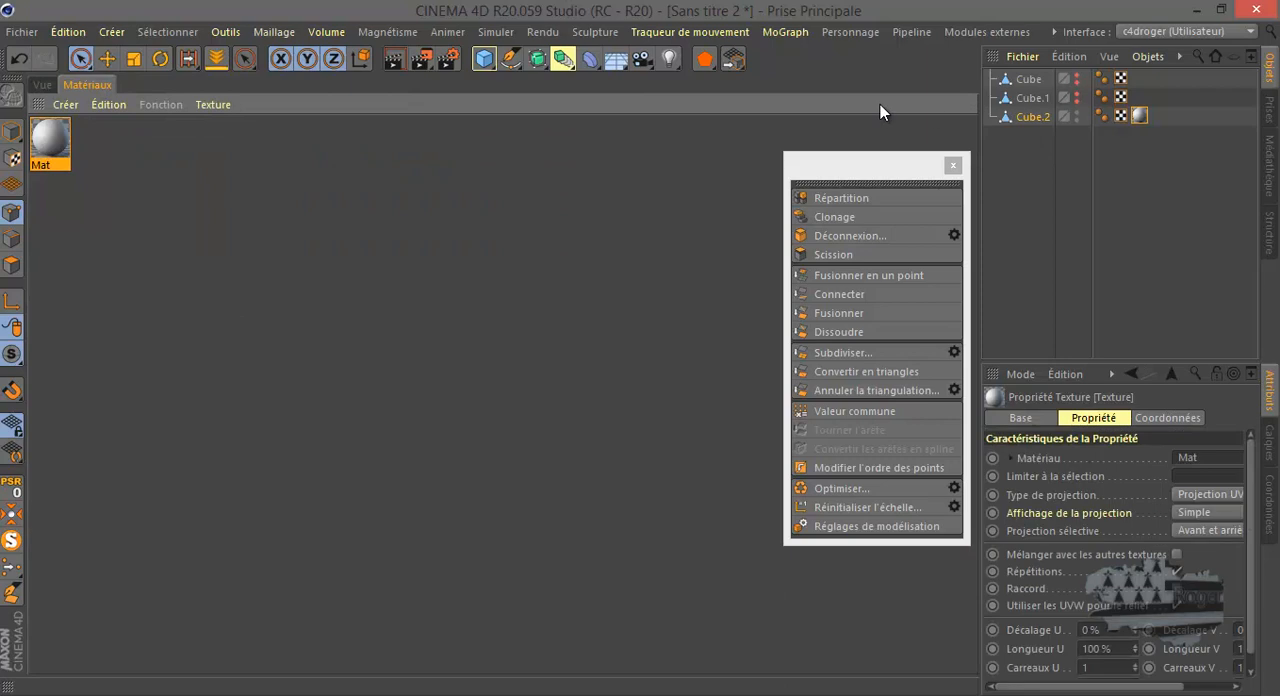
click(42, 85)
scroll(522, 388, up, 3)
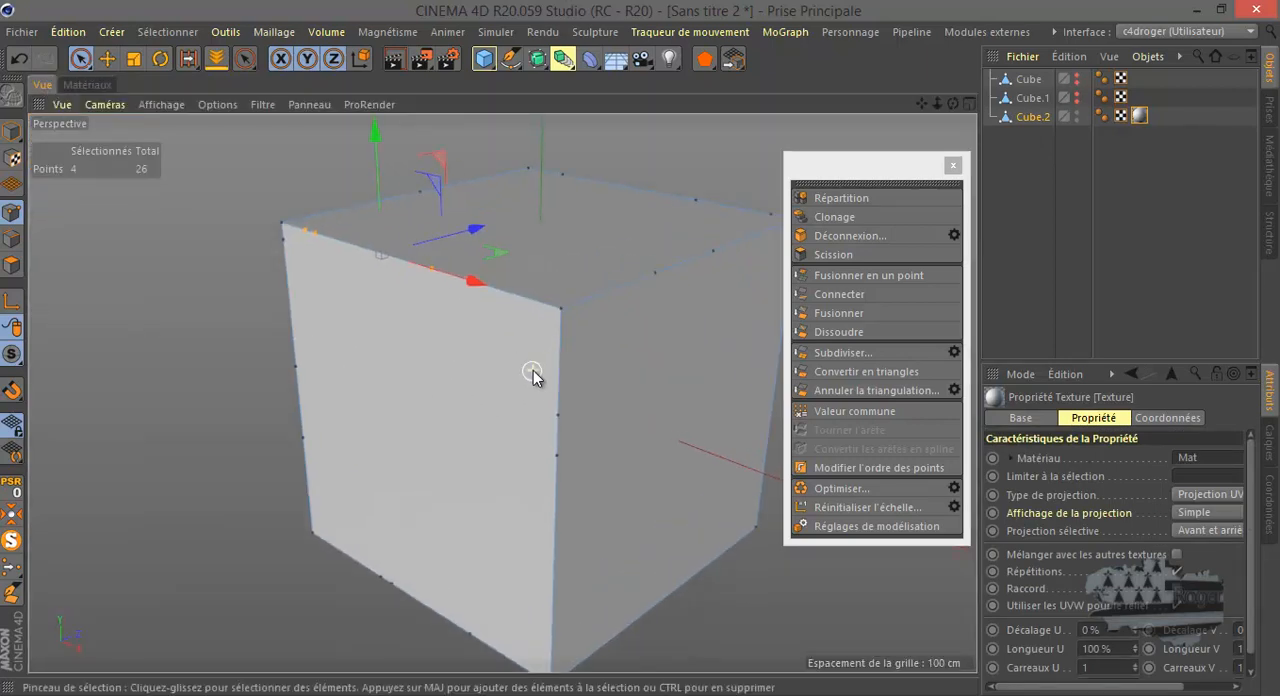
click(386, 343)
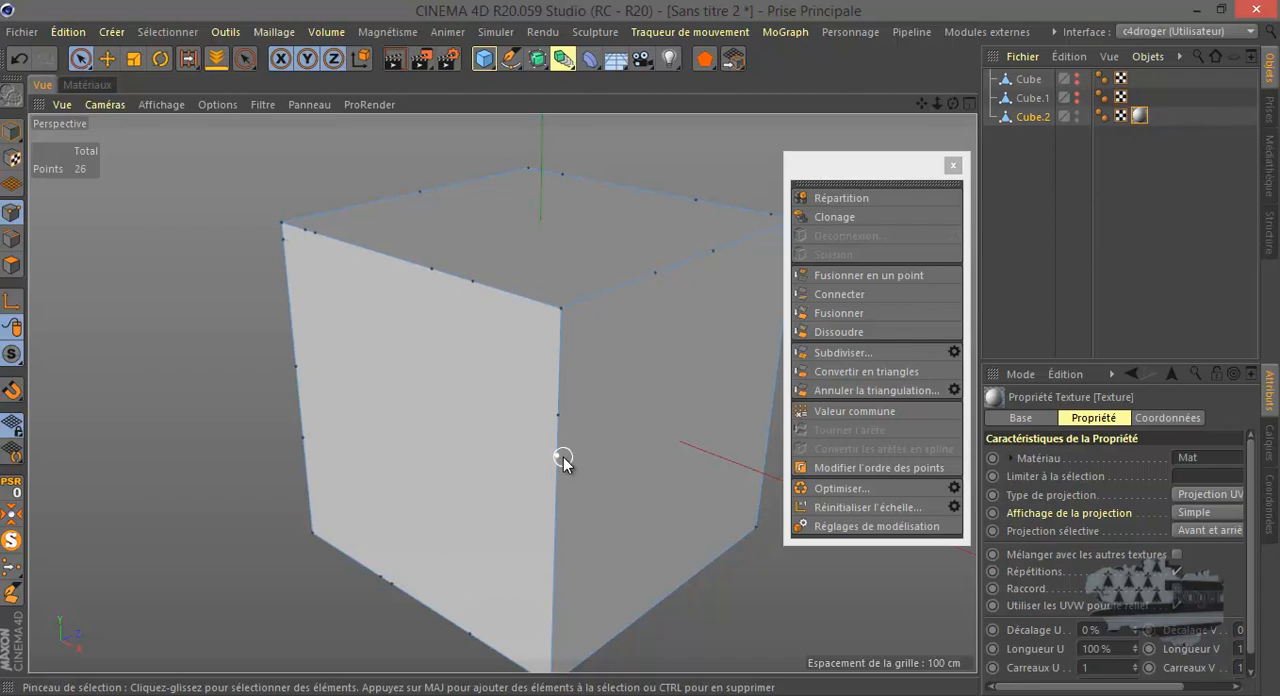
- Review the available mesh commands and the modeling commands offered for points on Cube.2
click(274, 32)
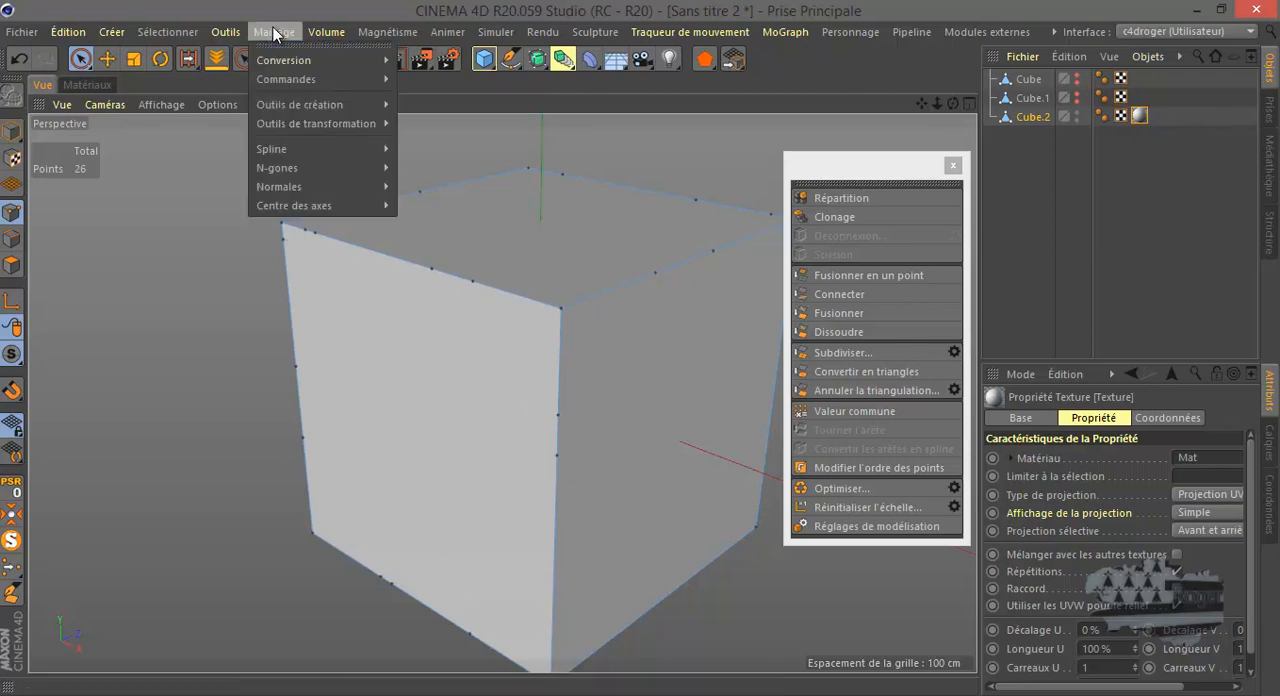
mouse_move(313, 81)
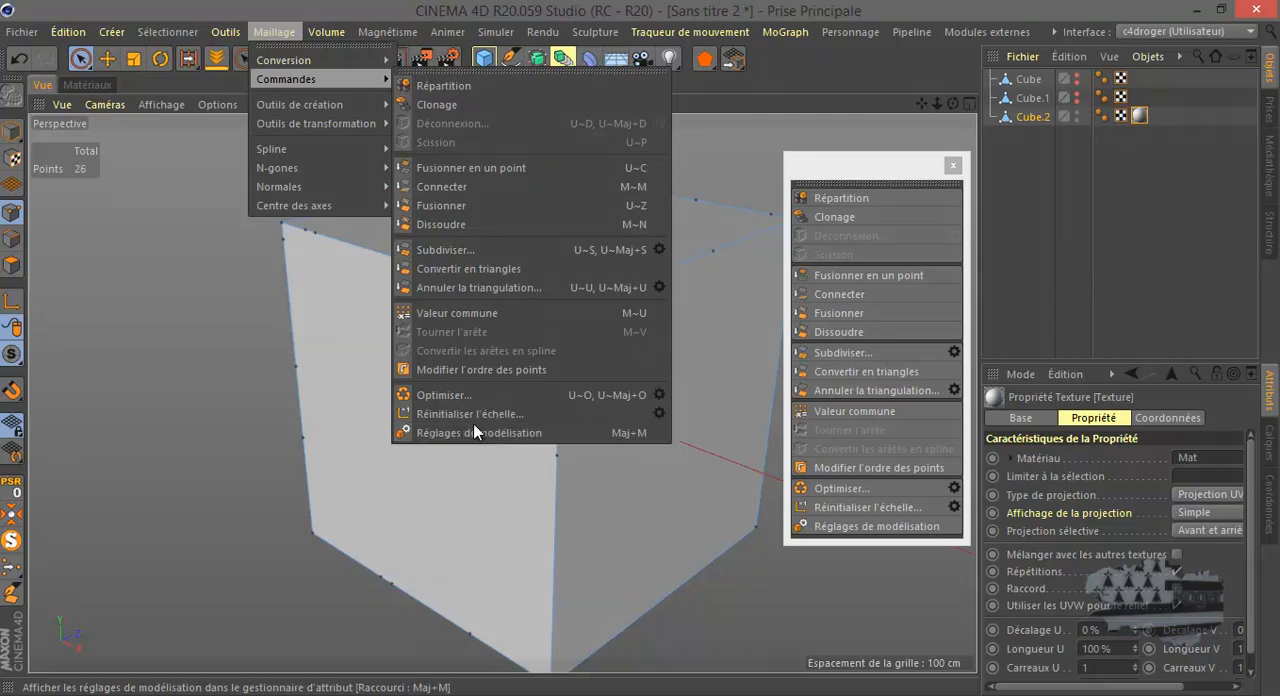
click(454, 398)
right_click(192, 236)
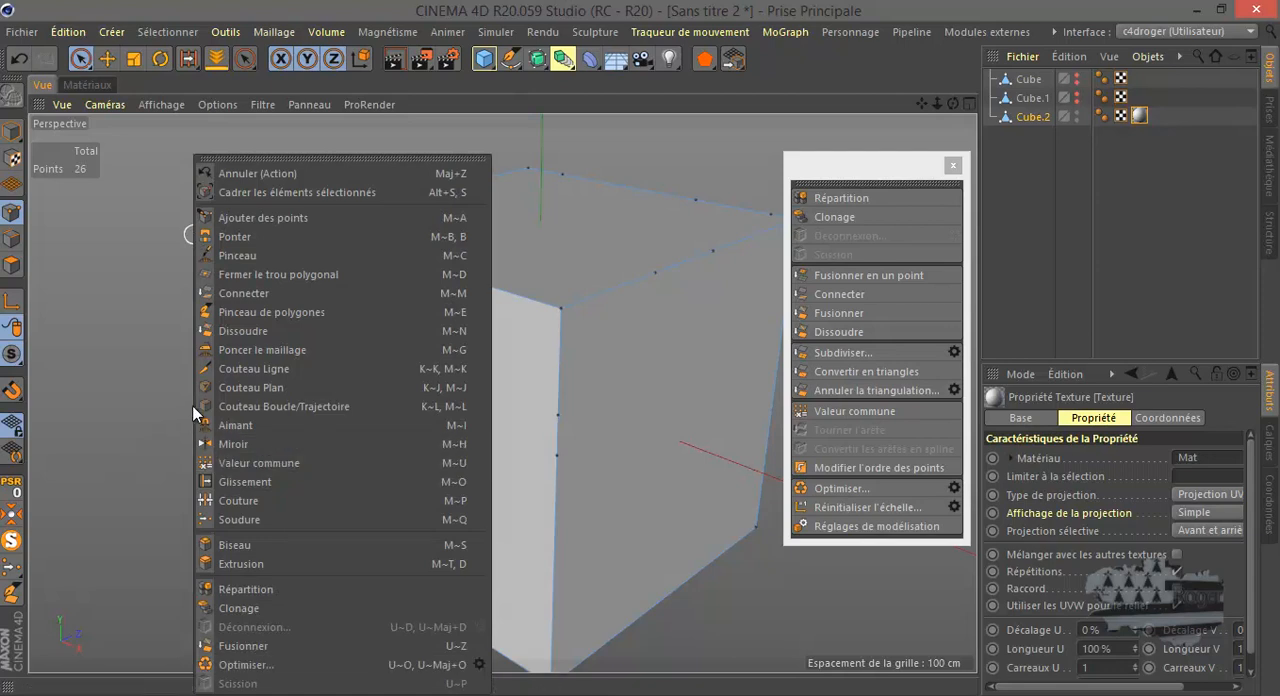
click(133, 365)
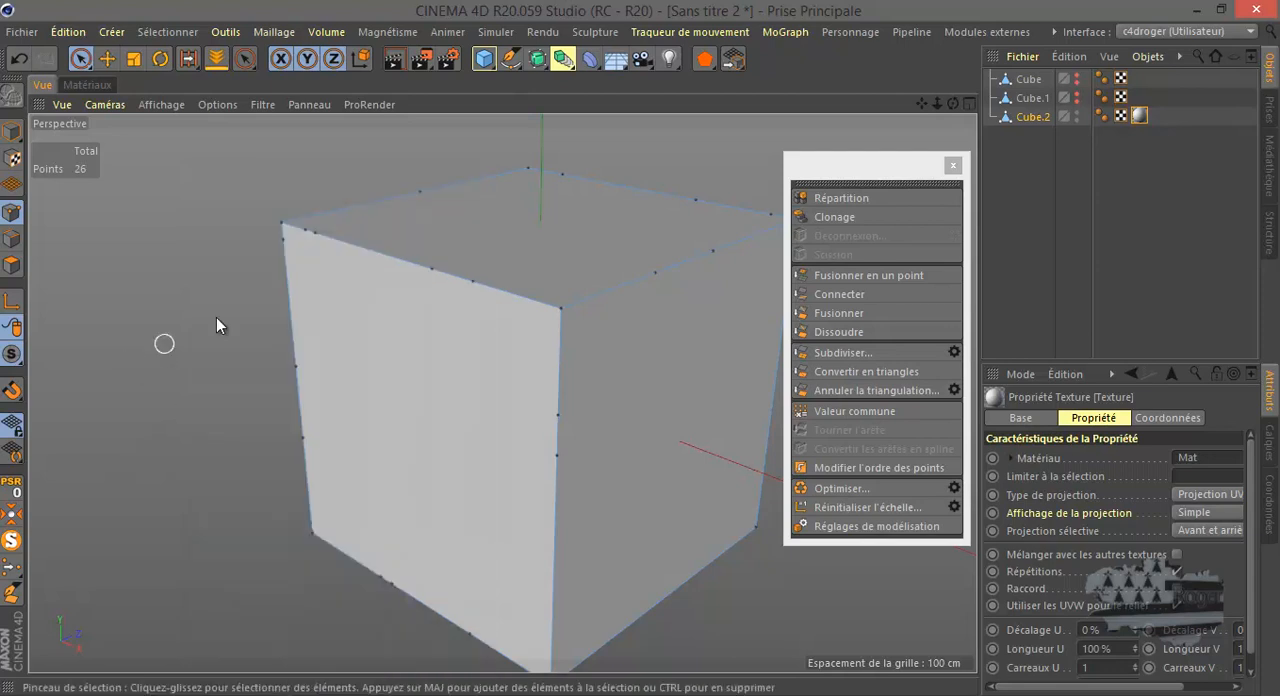
- Review the mesh creation and transformation tools, and close the floating palette of mesh commands
click(267, 32)
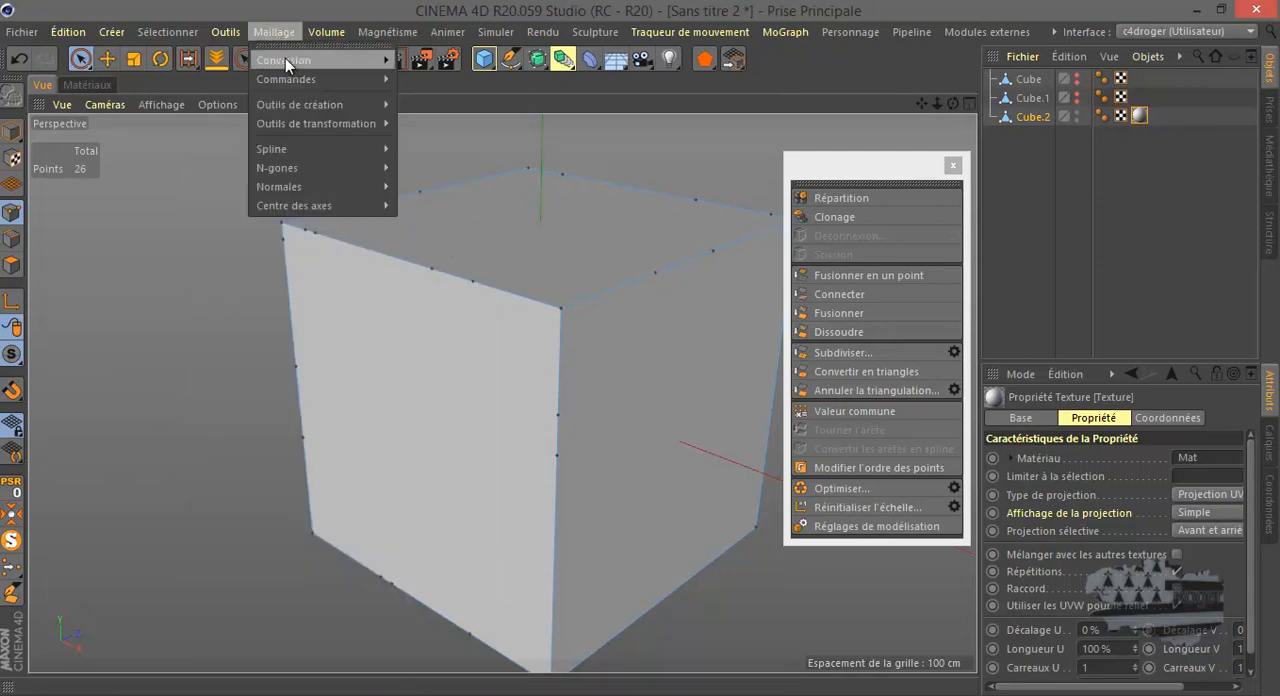
mouse_move(287, 106)
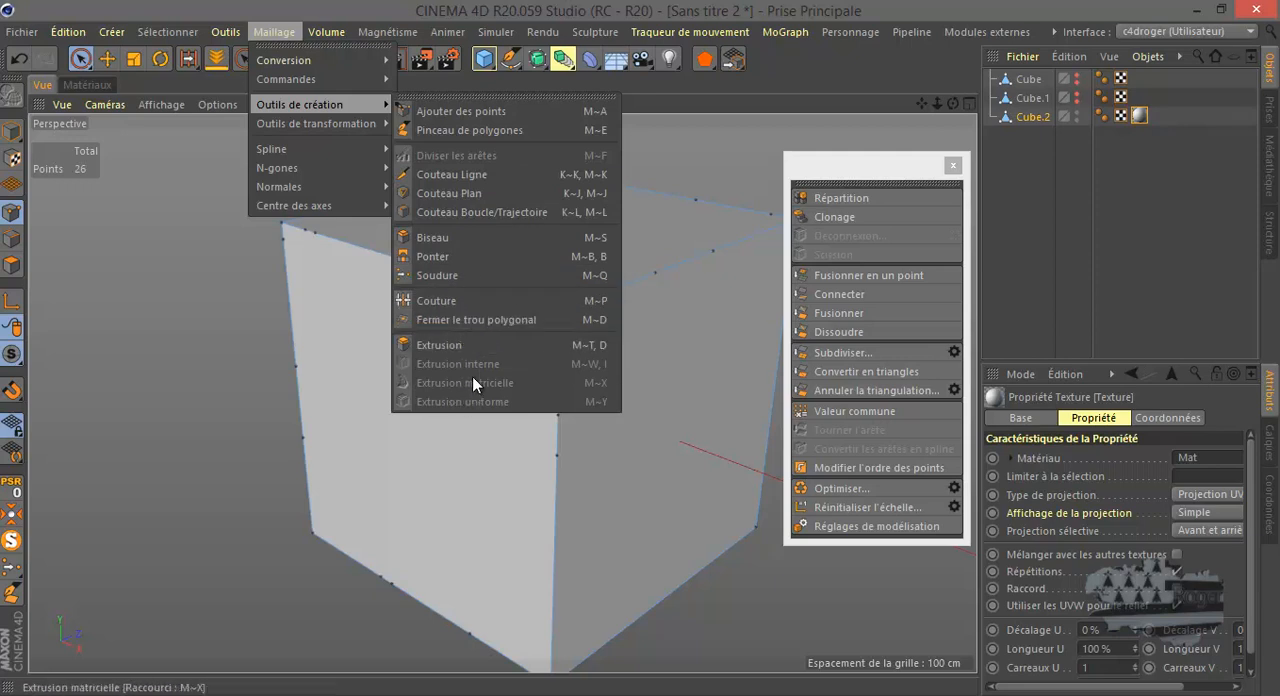
mouse_move(360, 124)
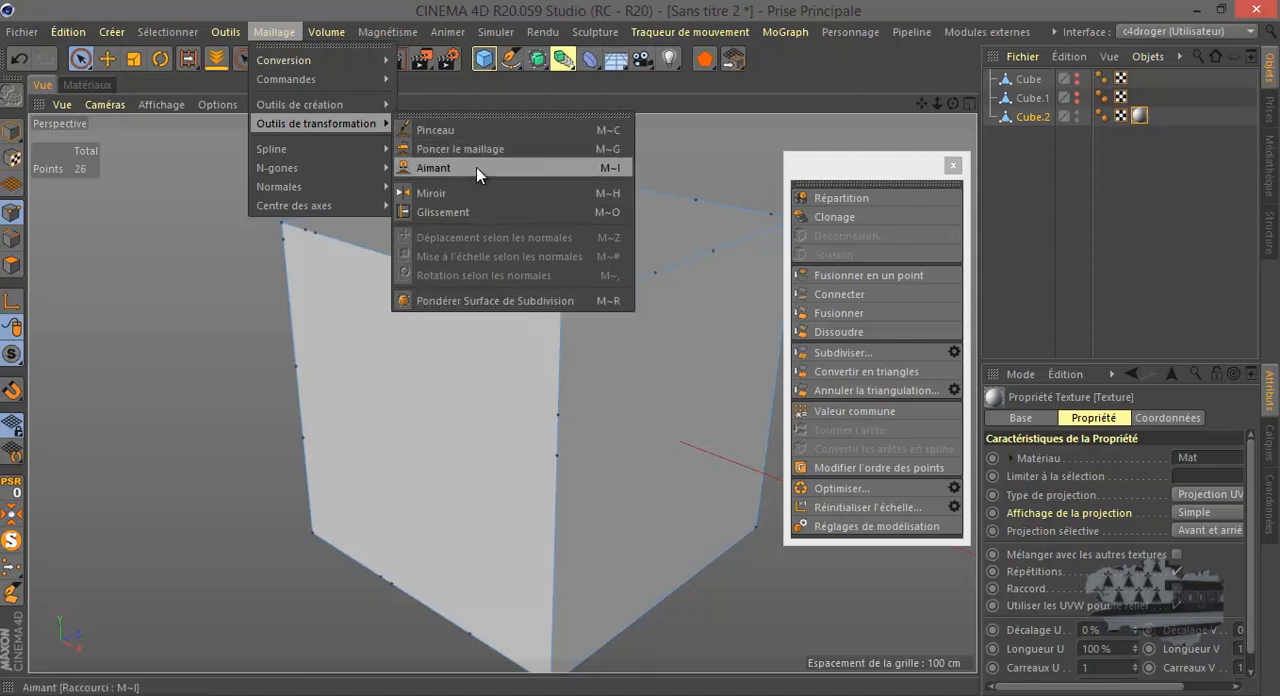
click(953, 168)
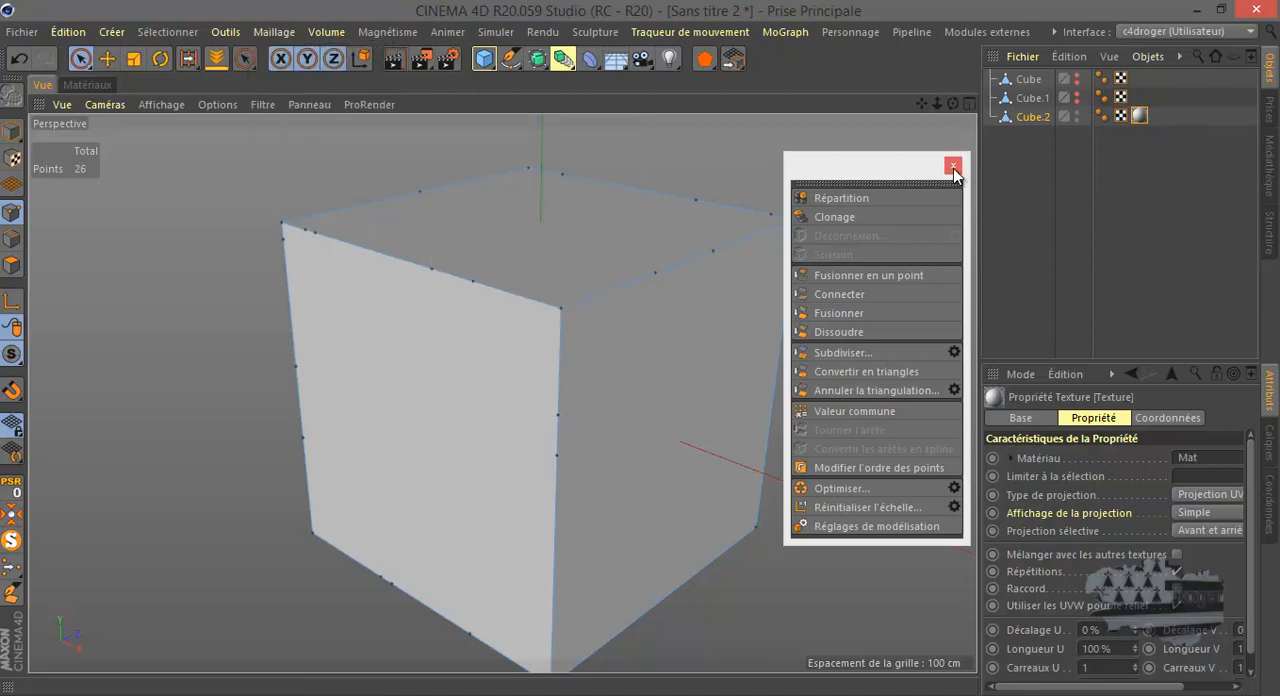